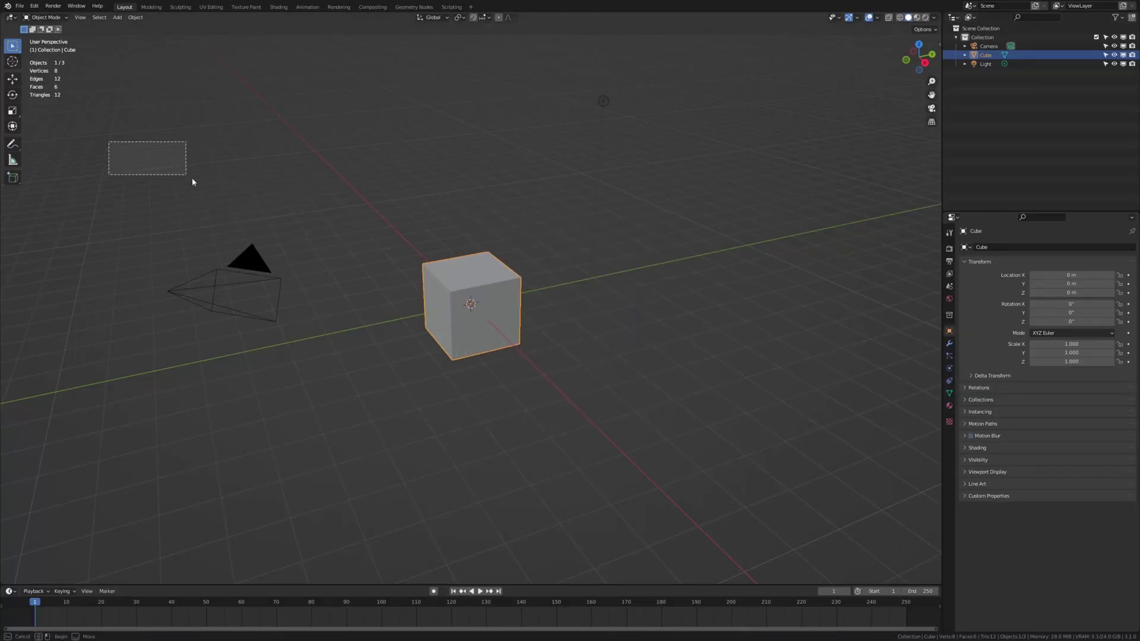
Delete the default objects, then render with Eevee using ambient occlusion, bloom and screen space reflections.
{"action": "key", "text": "x"}
{"action": "left_click", "coordinate": [724, 384]}
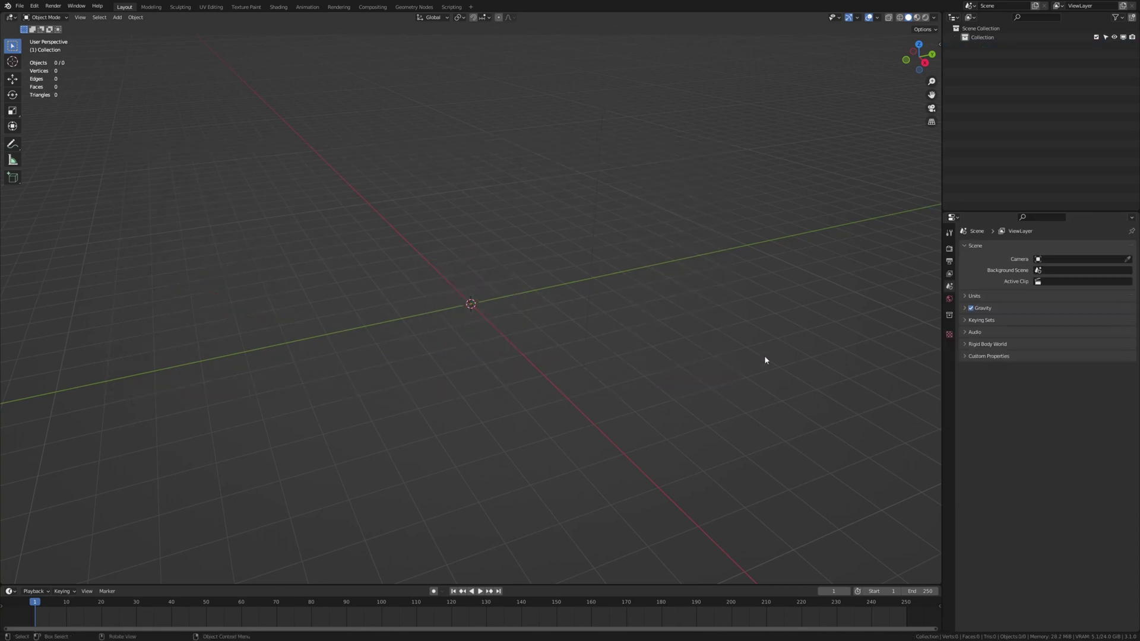
{"action": "left_click", "coordinate": [949, 250]}
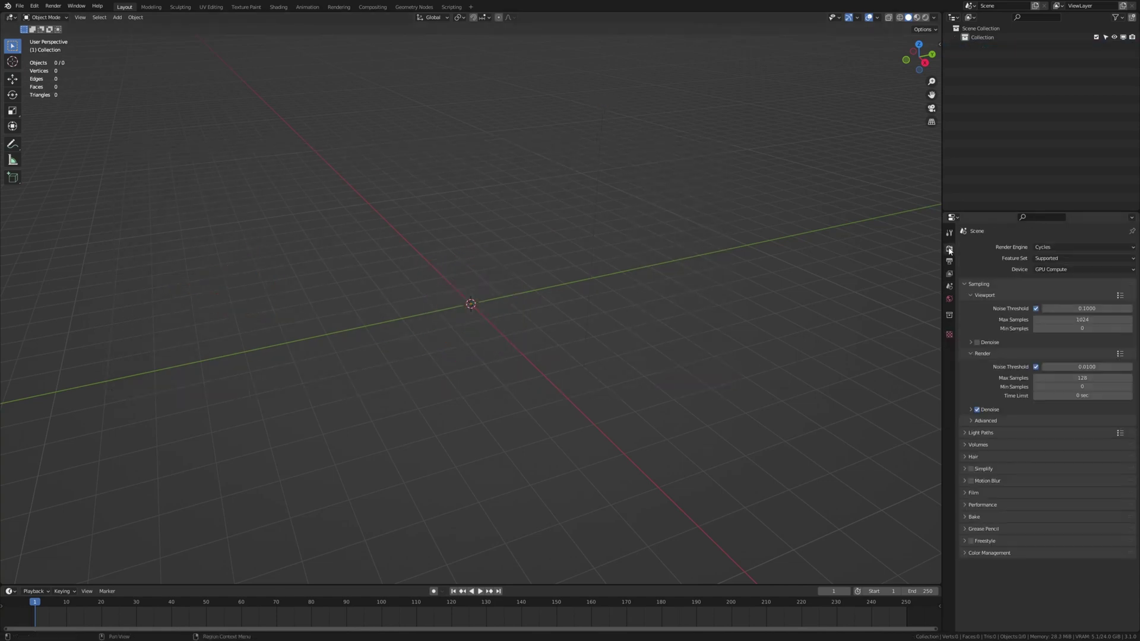
{"action": "left_click", "coordinate": [1053, 246]}
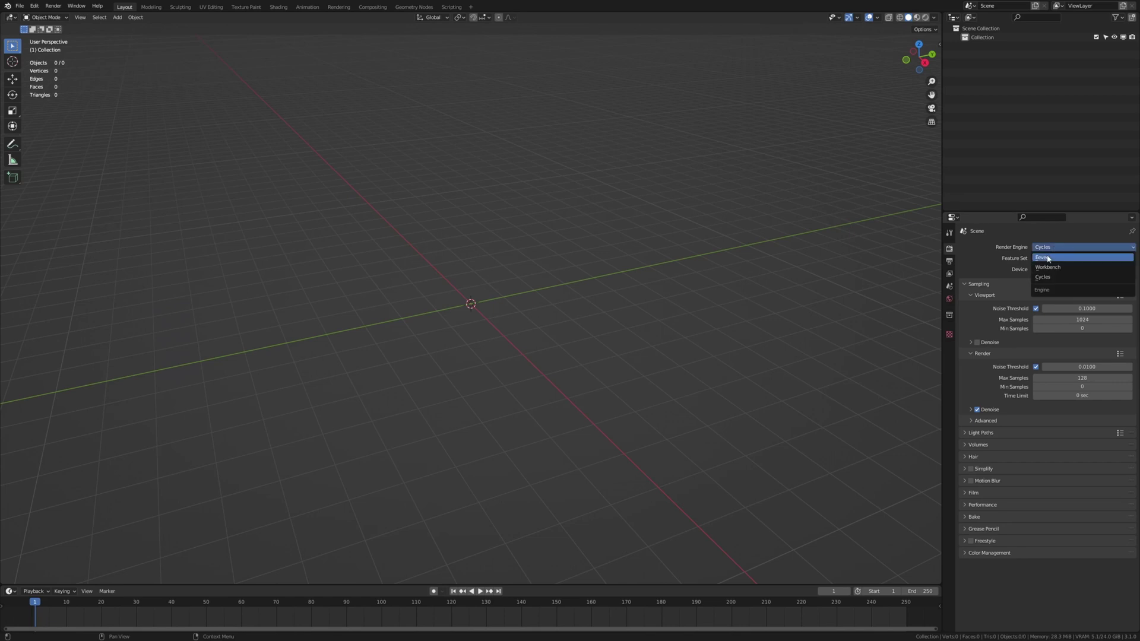
{"action": "left_click", "coordinate": [1048, 257]}
{"action": "left_click", "coordinate": [971, 309]}
{"action": "left_click", "coordinate": [971, 322]}
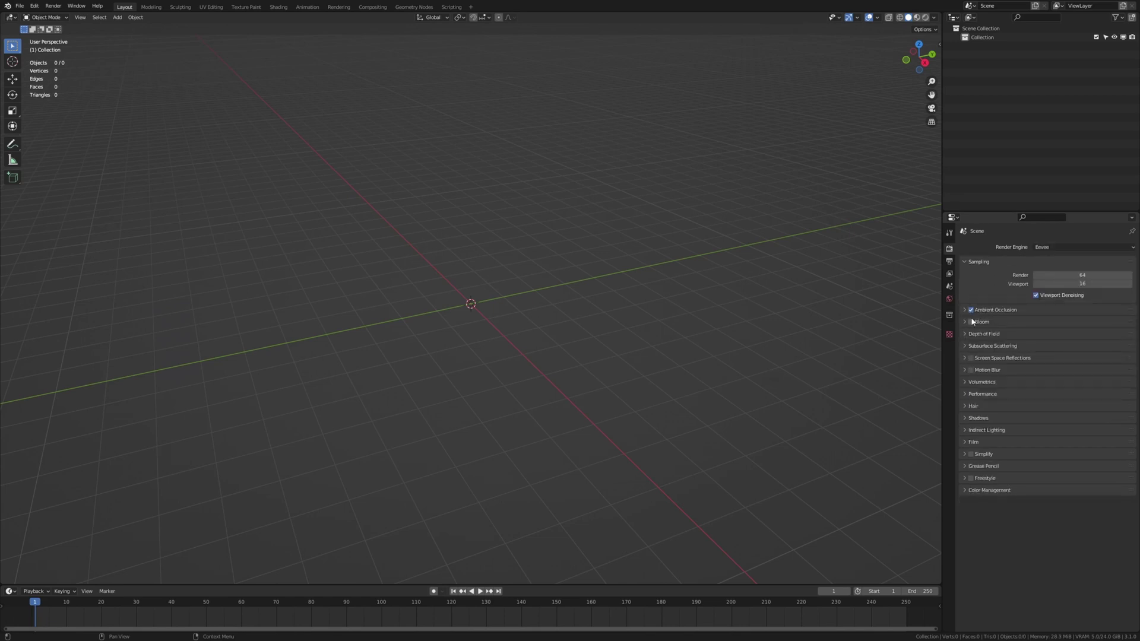
{"action": "left_click", "coordinate": [971, 358]}
Add a UV sphere at the scene centre and enter Edit Mode.
{"action": "key", "text": "shift+a"}
{"action": "mouse_move", "coordinate": [551, 341]}
{"action": "mouse_move", "coordinate": [517, 228]}
{"action": "left_click", "coordinate": [587, 255]}
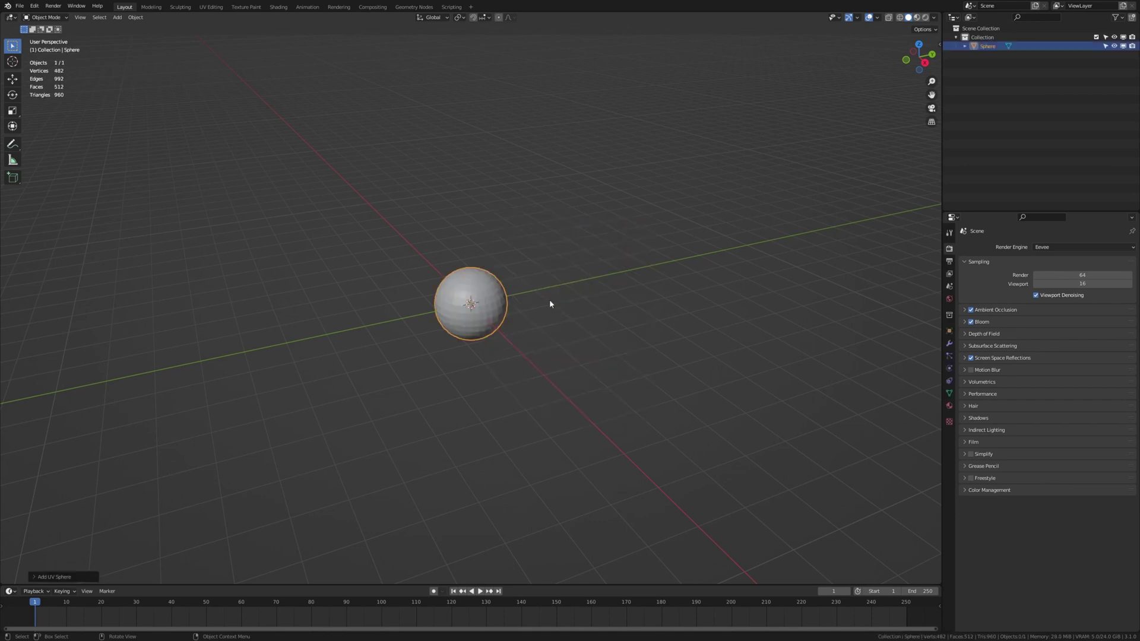
{"action": "key", "text": "Tab"}
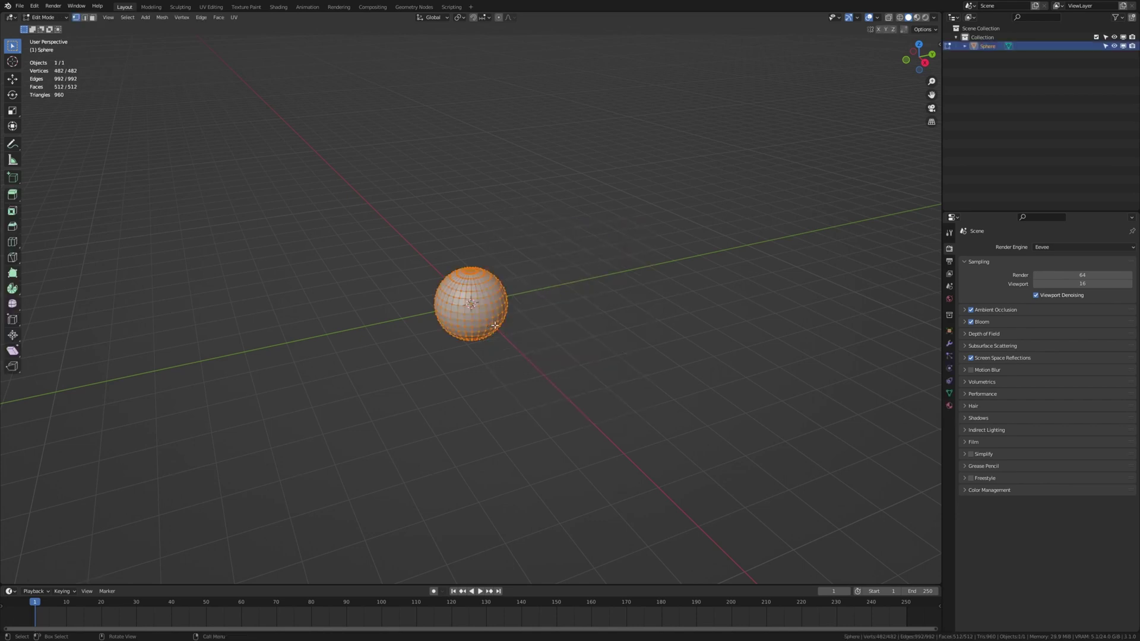
Apply Smooth Vertices to the sphere, tune the smoothing strength, and return to Object Mode.
{"action": "key", "text": "F3"}
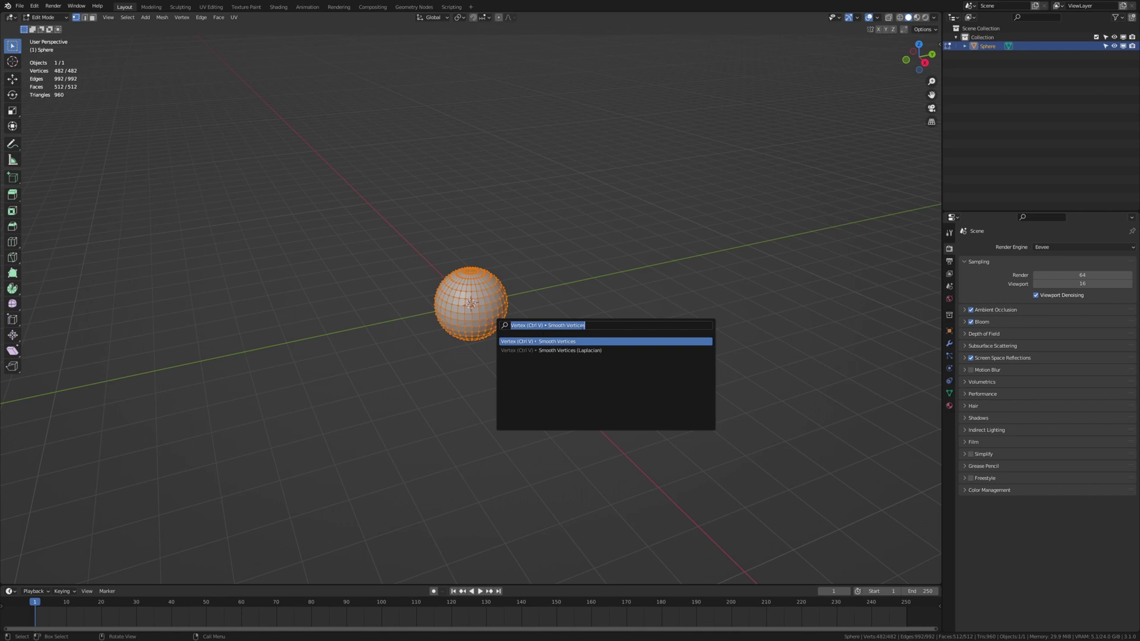
{"action": "key", "text": "Return"}
{"action": "left_click", "coordinate": [42, 577]}
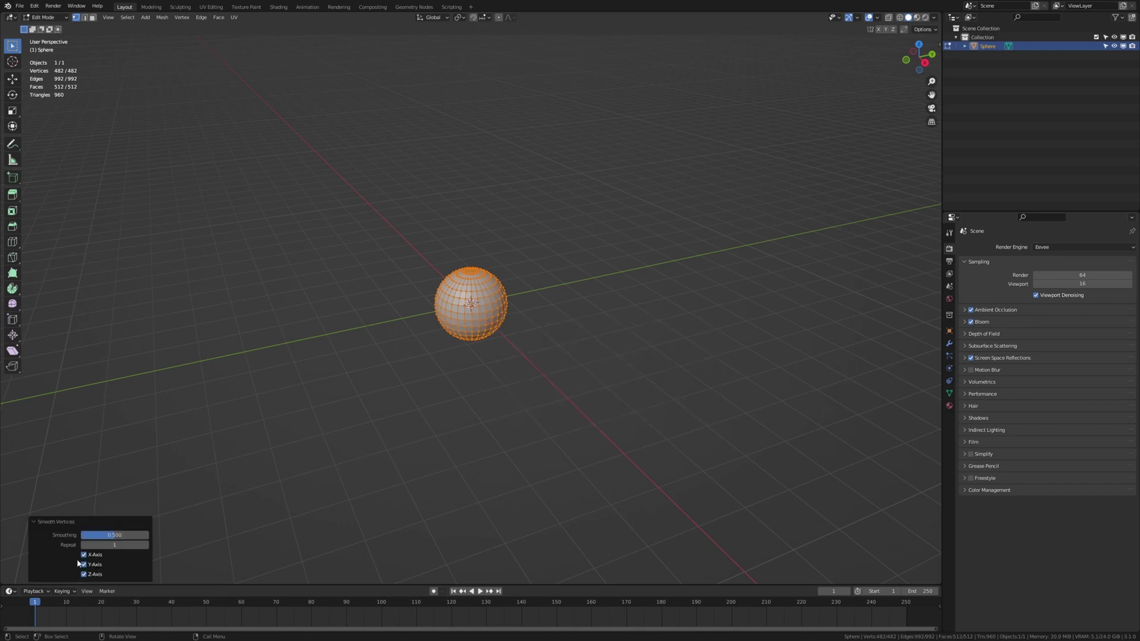
{"action": "left_click_drag", "start_coordinate": [112, 536], "coordinate": [114, 535]}
{"action": "key", "text": "KP_1"}
{"action": "key", "text": "KP_Decimal"}
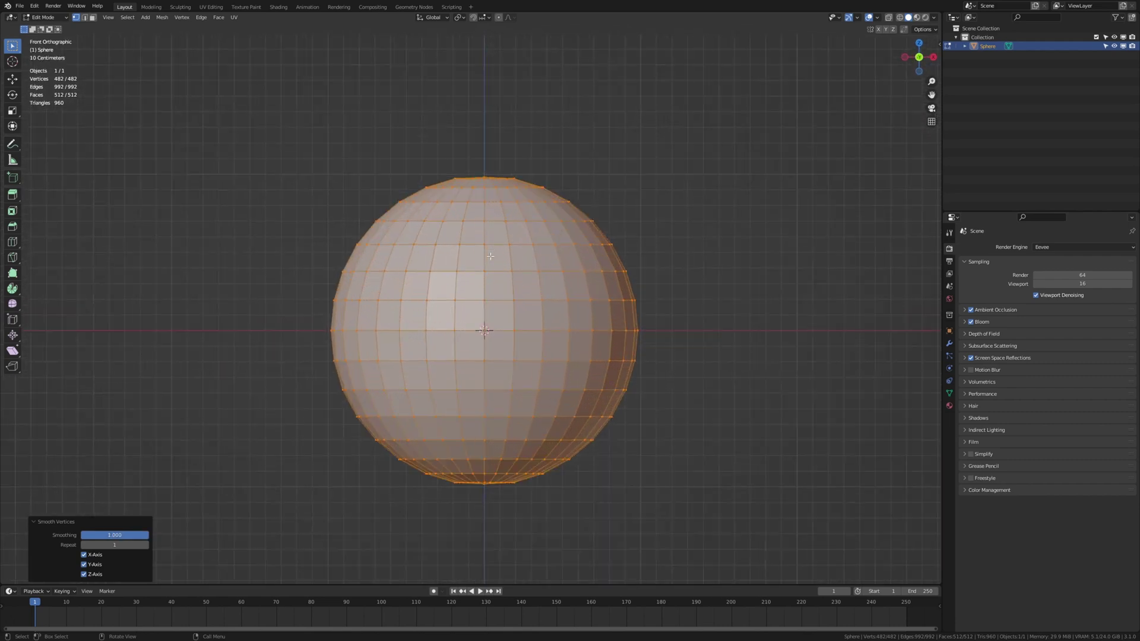
{"action": "left_click_drag", "start_coordinate": [132, 535], "coordinate": [138, 535]}
{"action": "key", "text": "Tab"}
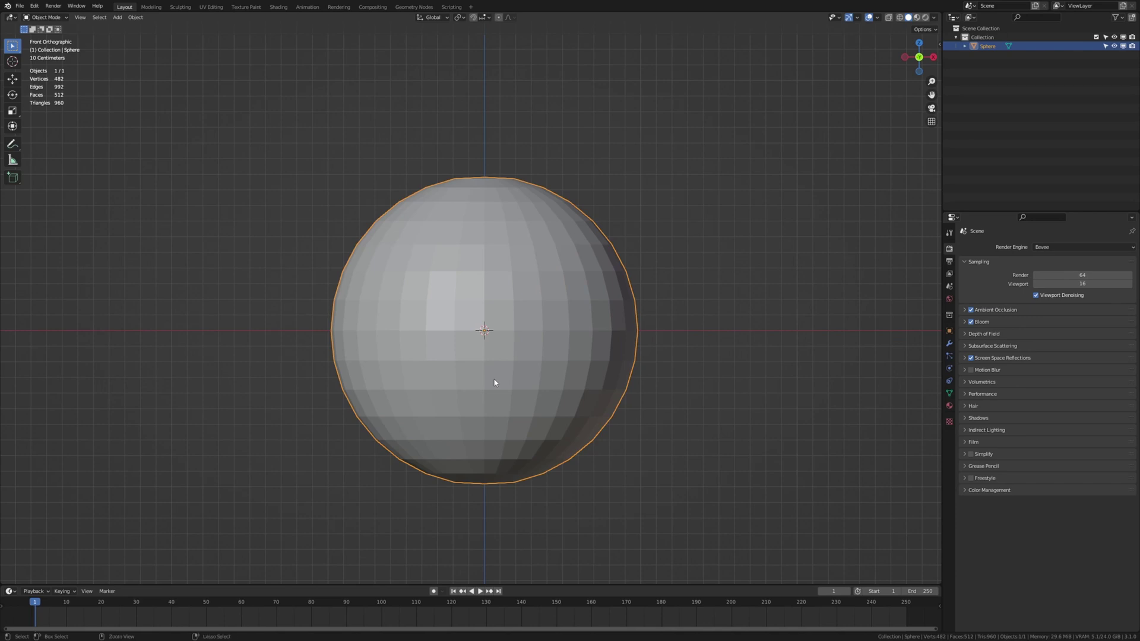
Give the sphere a level 1 Subdivision Surface and a Decimate modifier.
{"action": "key", "text": "ctrl+1"}
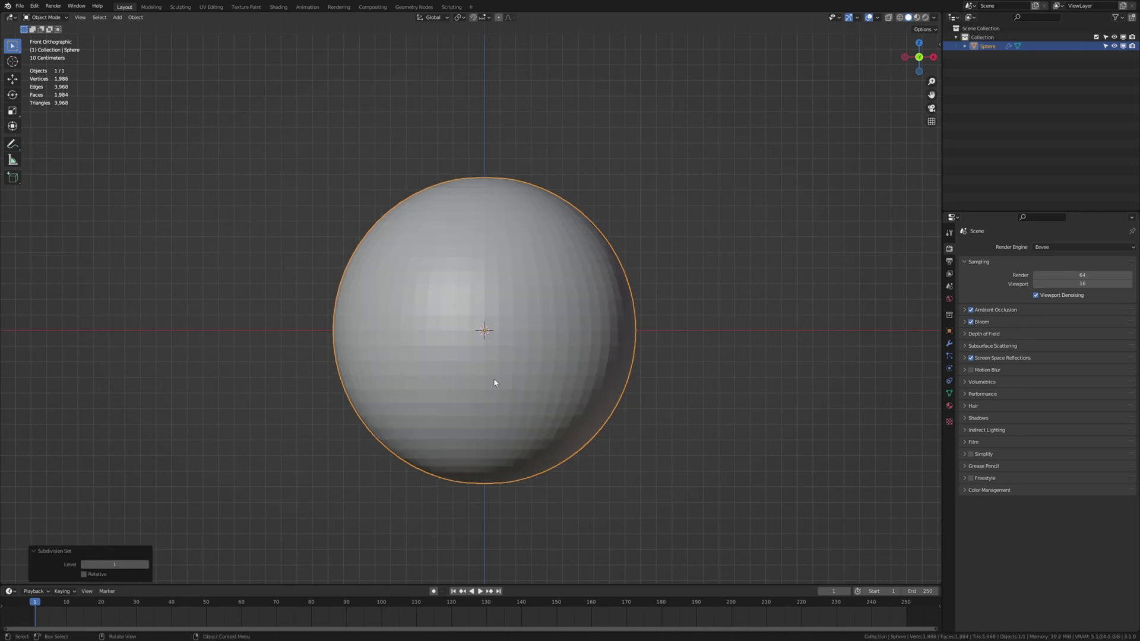
{"action": "left_click", "coordinate": [950, 345]}
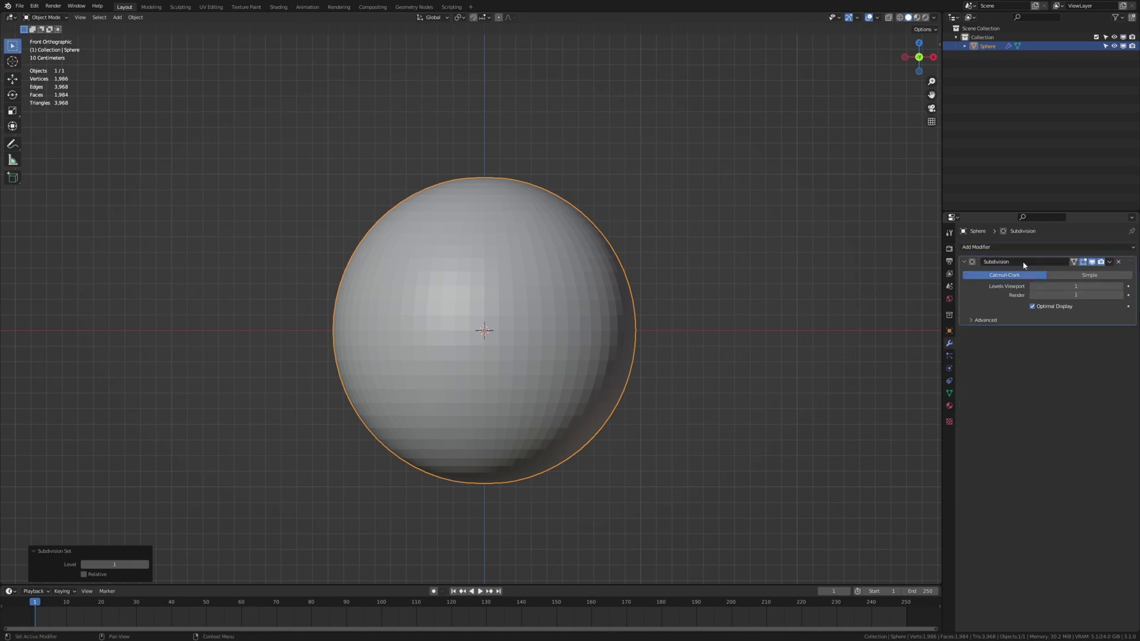
{"action": "left_click", "coordinate": [1038, 248]}
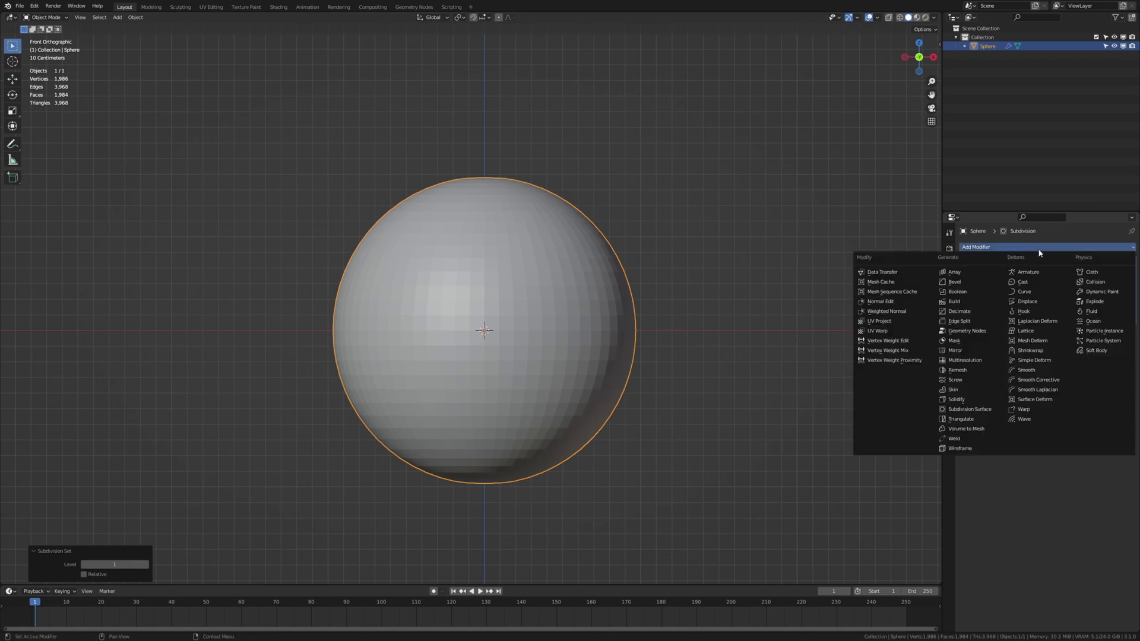
{"action": "left_click", "coordinate": [976, 312]}
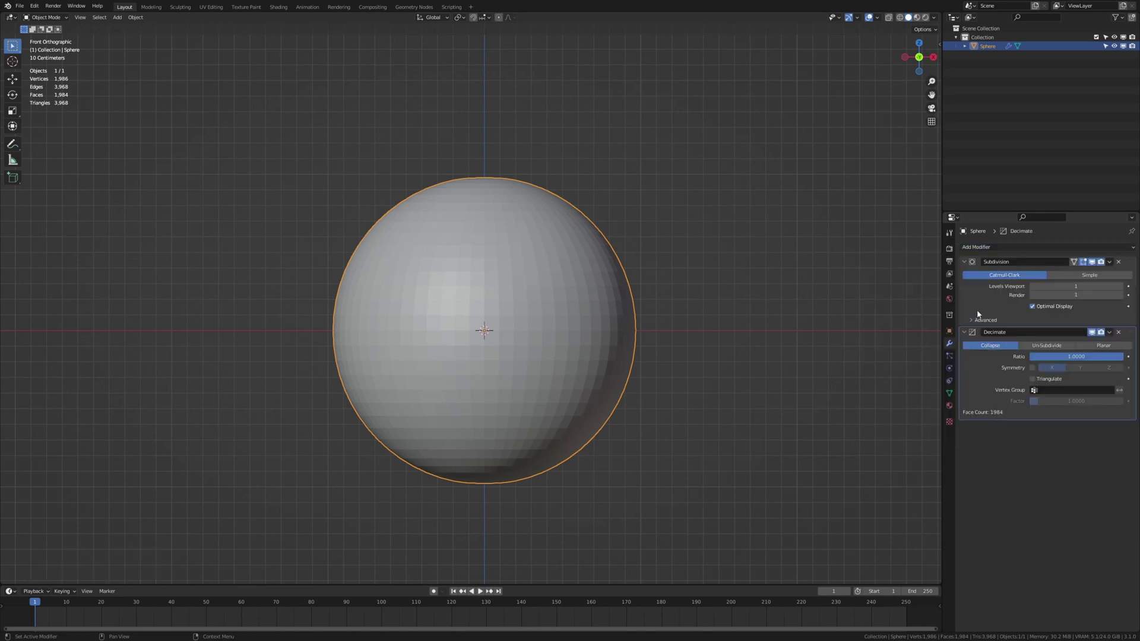
Set the Decimate to Planar with a 14° angle limit and add a Wireframe modifier.
{"action": "left_click", "coordinate": [1065, 346]}
{"action": "left_click", "coordinate": [1097, 347]}
{"action": "left_click", "coordinate": [1091, 356]}
{"action": "type", "text": "14"}
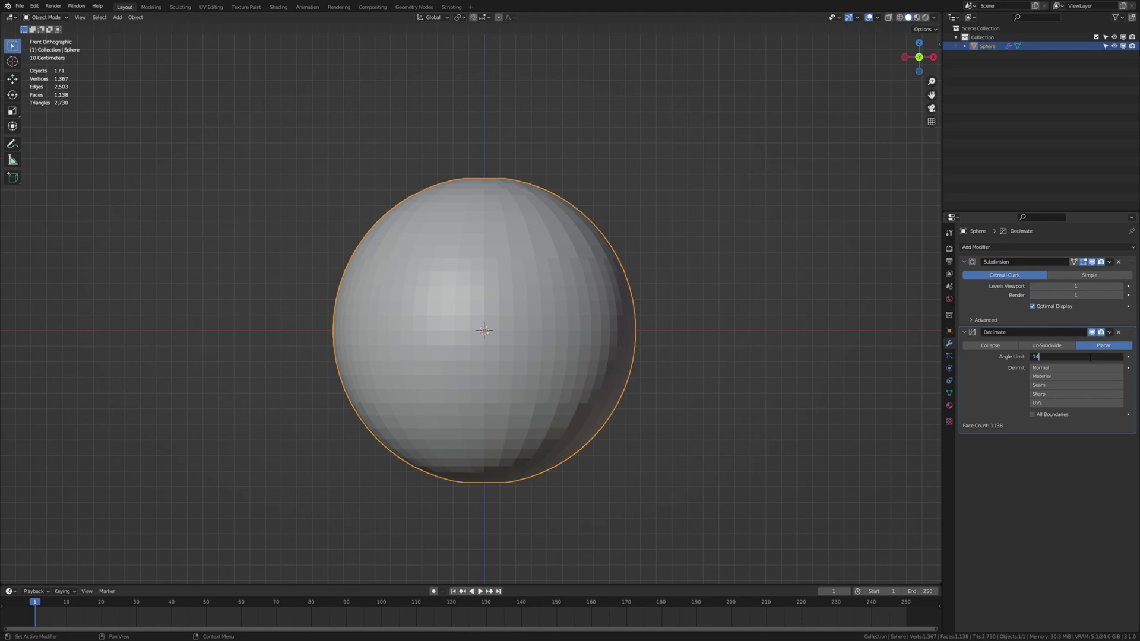
{"action": "key", "text": "Return"}
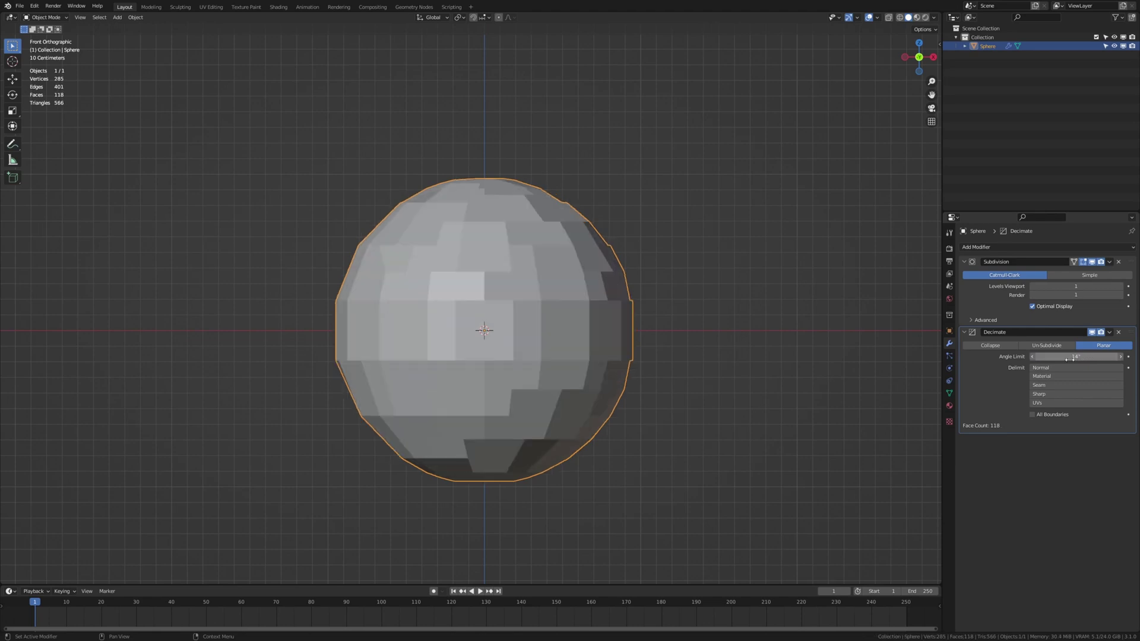
{"action": "left_click", "coordinate": [1048, 248]}
{"action": "left_click", "coordinate": [973, 448]}
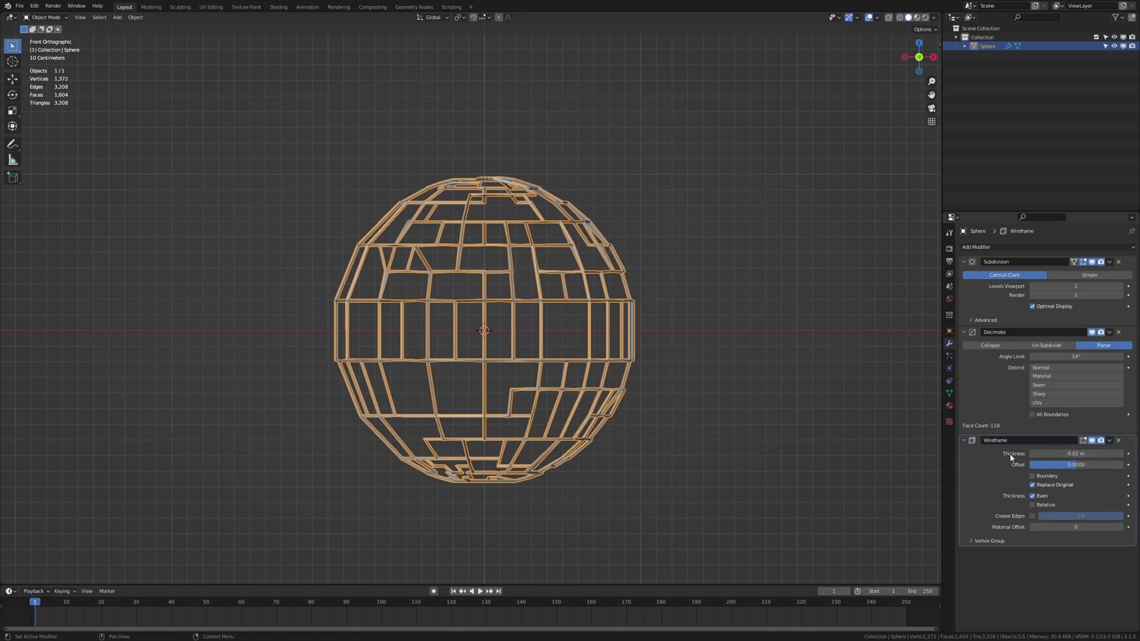
Duplicate the wireframe sphere and move the copy 2.1 m along X.
{"action": "key", "text": "shift+d"}
{"action": "right_click", "coordinate": [598, 366]}
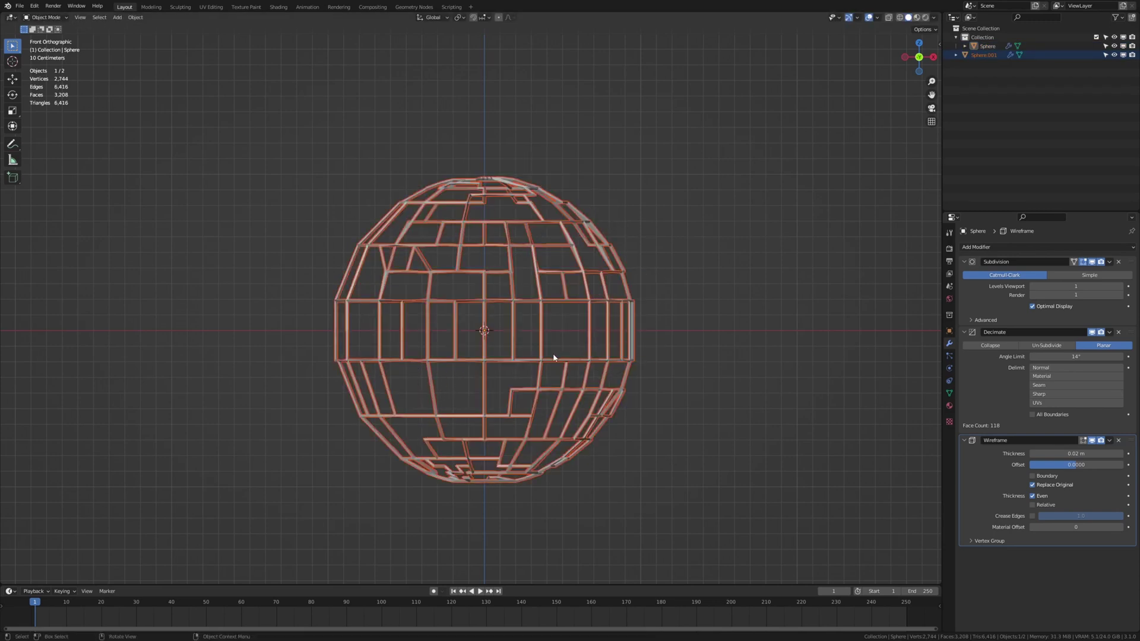
{"action": "key", "text": "g"}
{"action": "key", "text": "x"}
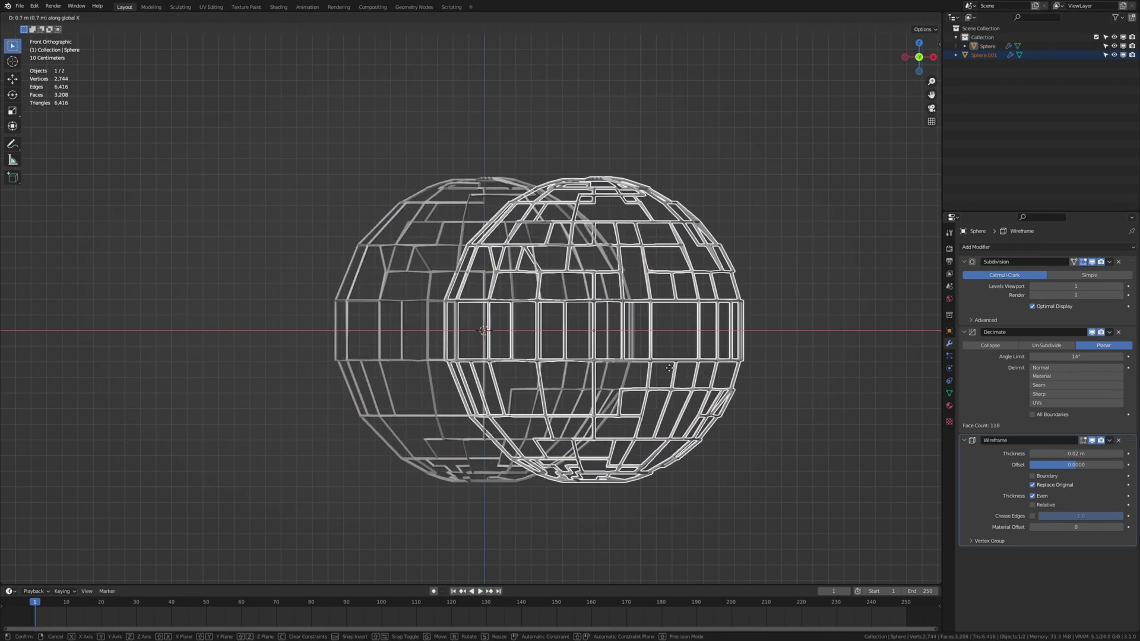
{"action": "left_click", "coordinate": [593, 330]}
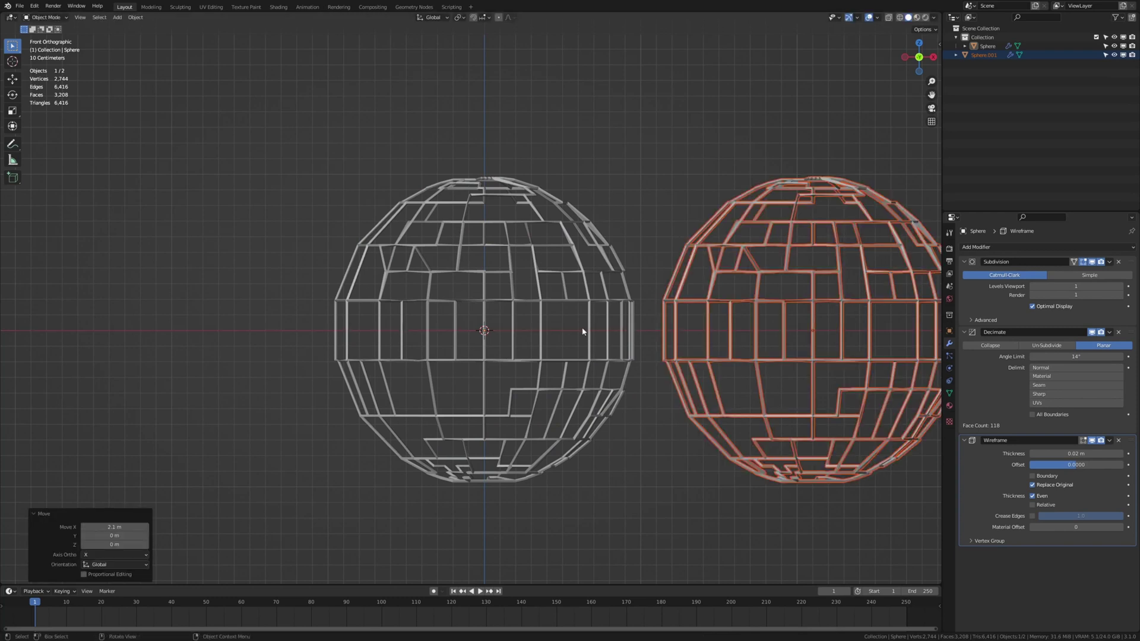
Set the original sphere's Decimate to Un-Subdivide with 1 iteration.
{"action": "left_click", "coordinate": [587, 331]}
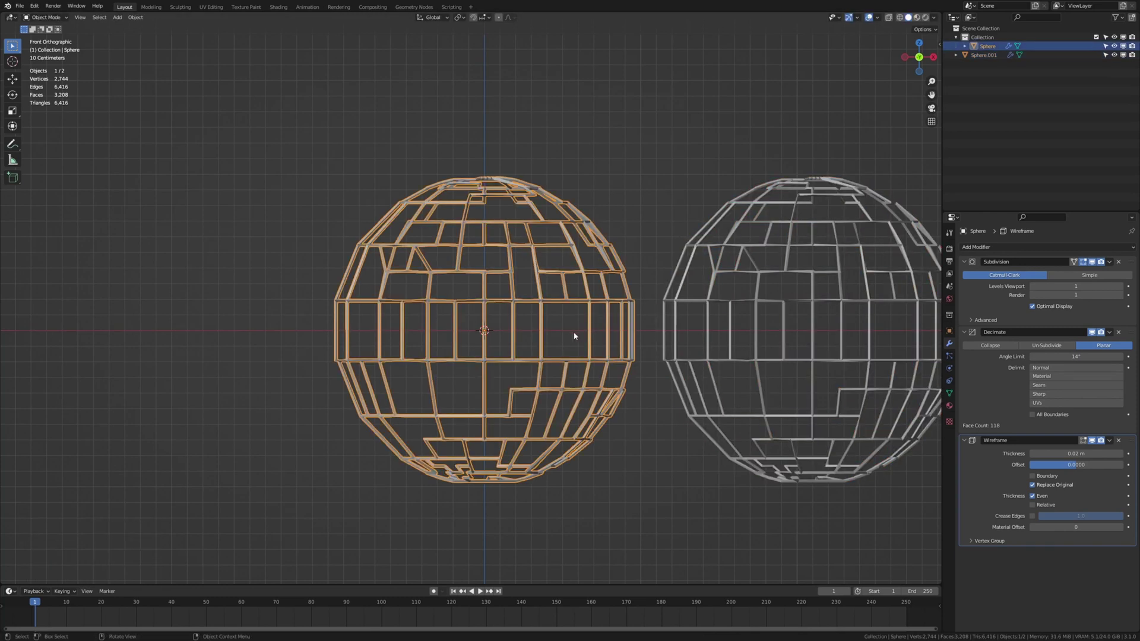
{"action": "left_click", "coordinate": [1058, 346]}
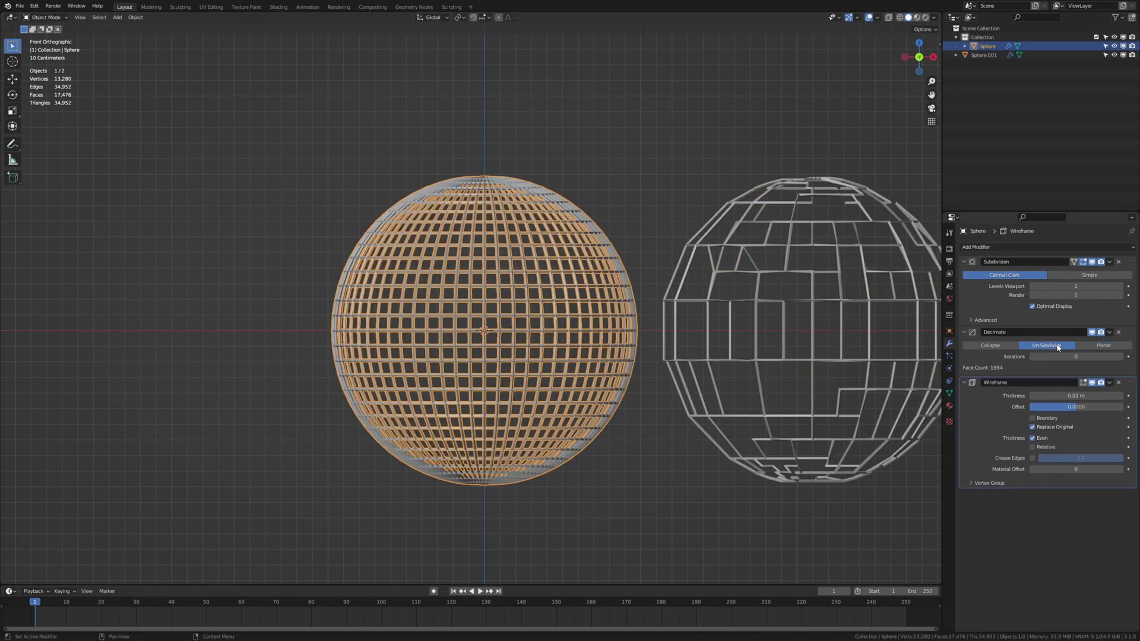
{"action": "left_click", "coordinate": [1120, 357]}
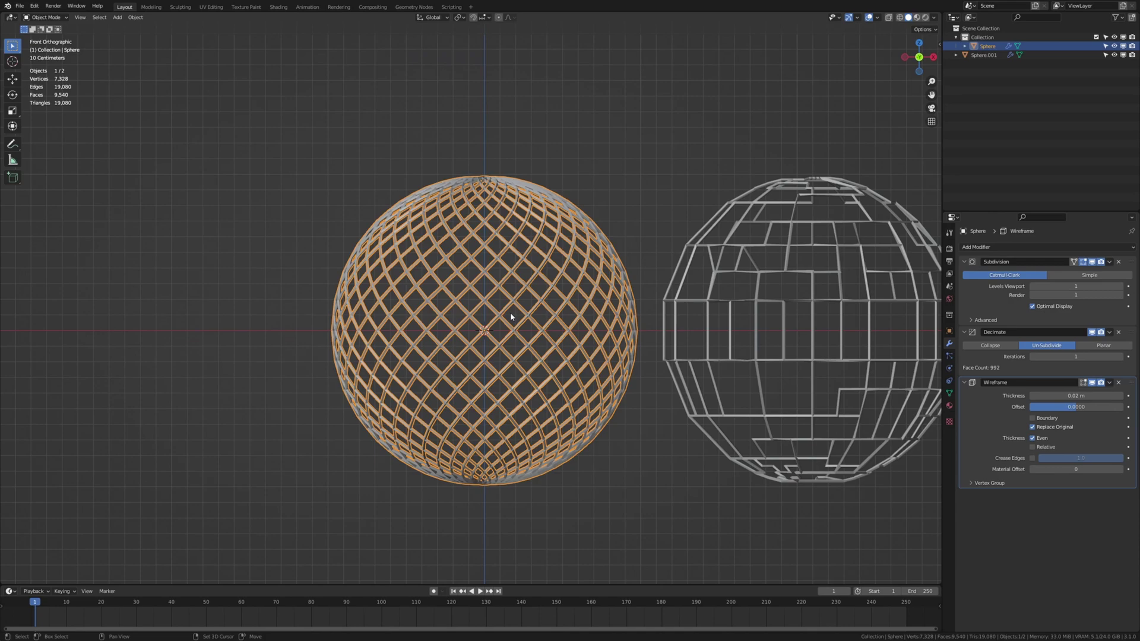
Duplicate the lattice sphere and move the copy 2.1 m to the left along X.
{"action": "key", "text": "shift+d"}
{"action": "right_click", "coordinate": [513, 289]}
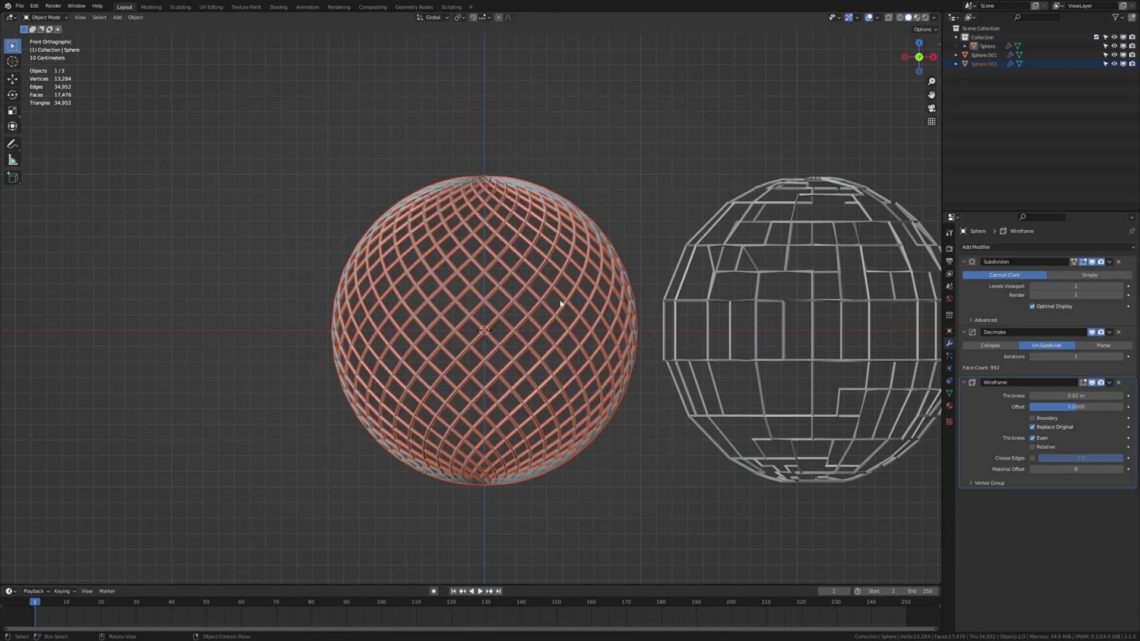
{"action": "key", "text": "g"}
{"action": "key", "text": "x"}
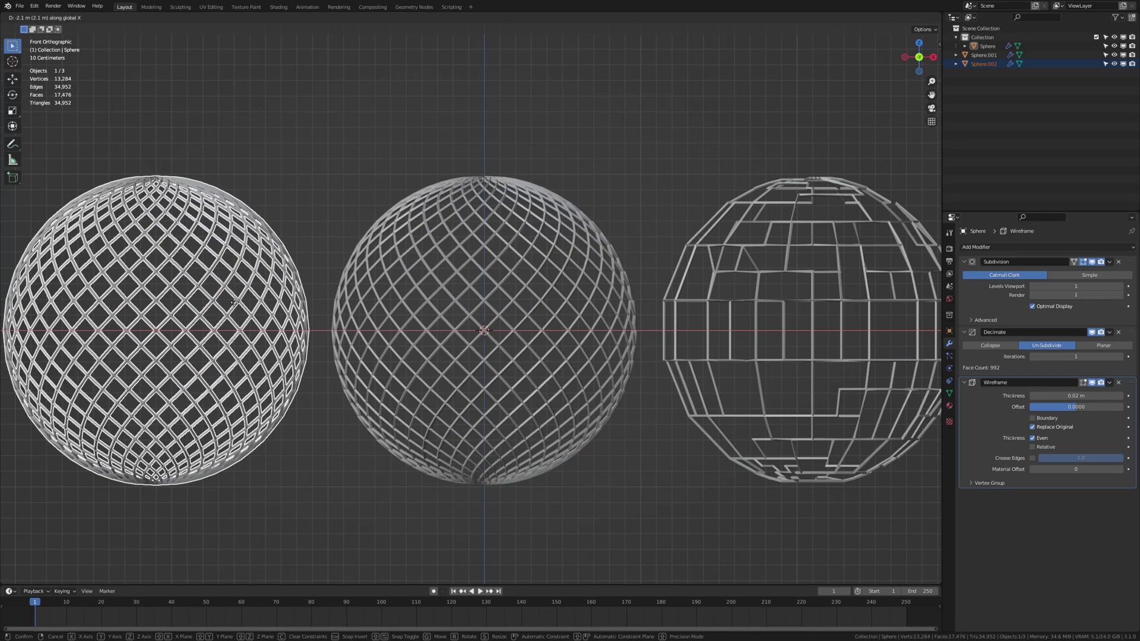
{"action": "left_click", "coordinate": [235, 303]}
Set the middle sphere's Decimate to Collapse with a ratio of 0.5.
{"action": "left_click", "coordinate": [540, 303]}
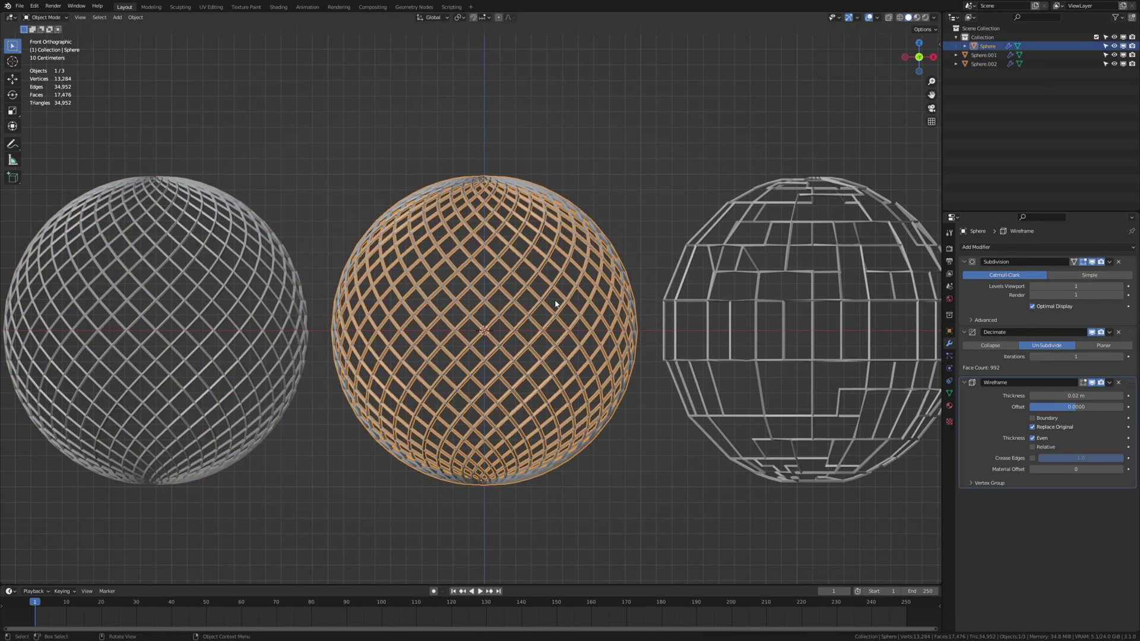
{"action": "left_click", "coordinate": [990, 346]}
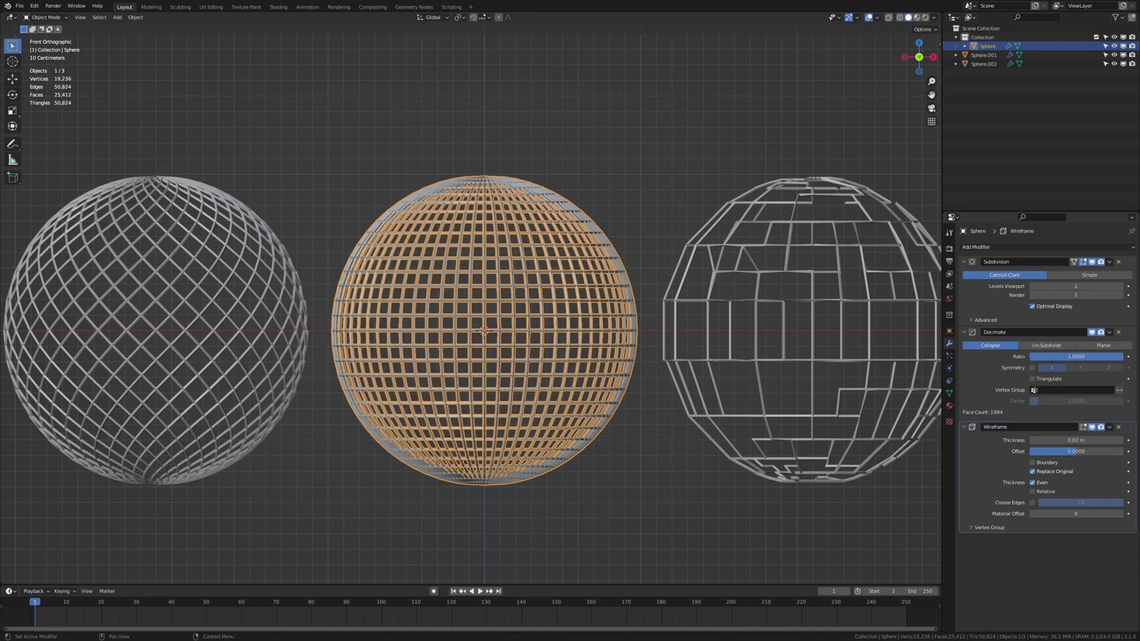
{"action": "left_click", "coordinate": [1099, 356]}
{"action": "type", "text": "0.5"}
{"action": "key", "text": "Return"}
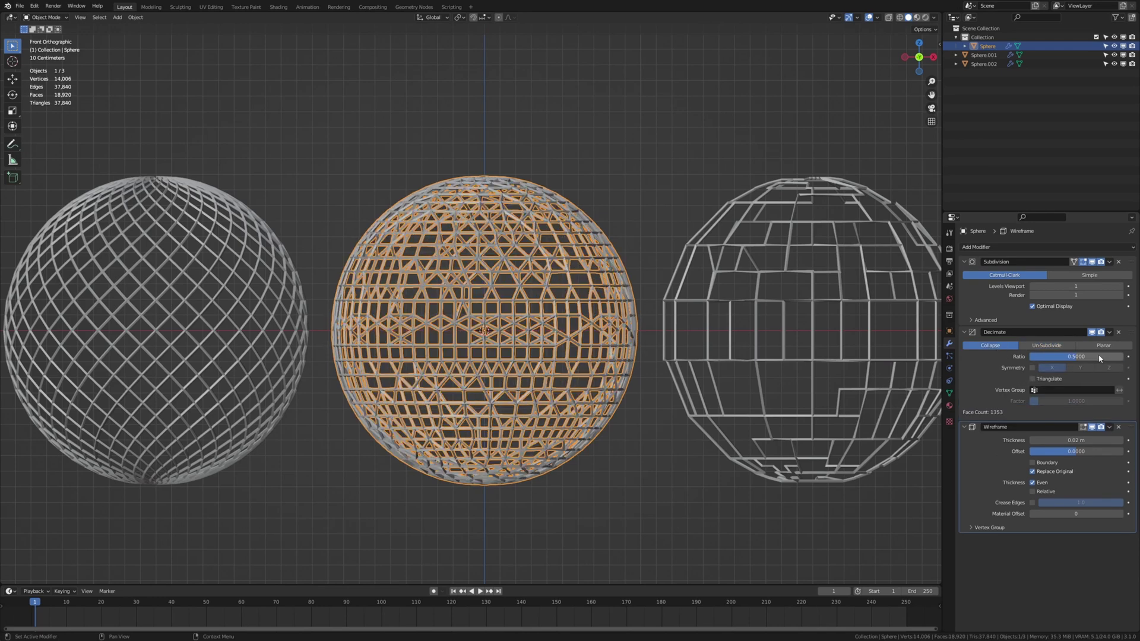
{"action": "left_click_drag", "start_coordinate": [1075, 357], "coordinate": [1069, 357]}
{"action": "key", "text": "Escape"}
Add two plain-axes empties and move the second along Y to the spheres' centre.
{"action": "key", "text": "shift+a"}
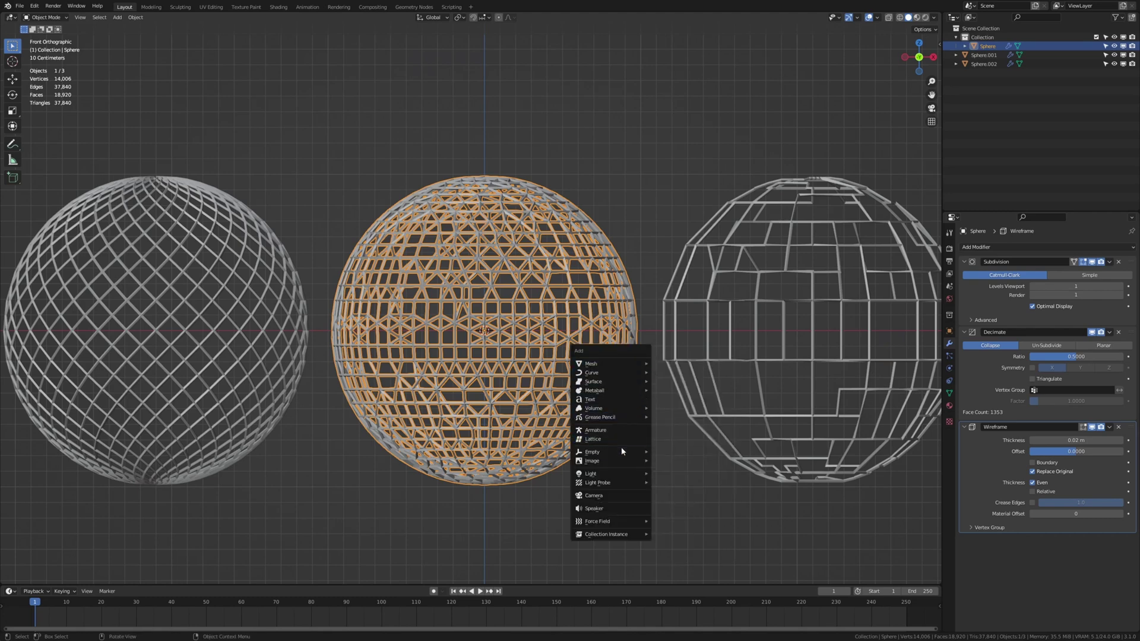
{"action": "mouse_move", "coordinate": [624, 455]}
{"action": "left_click", "coordinate": [689, 452]}
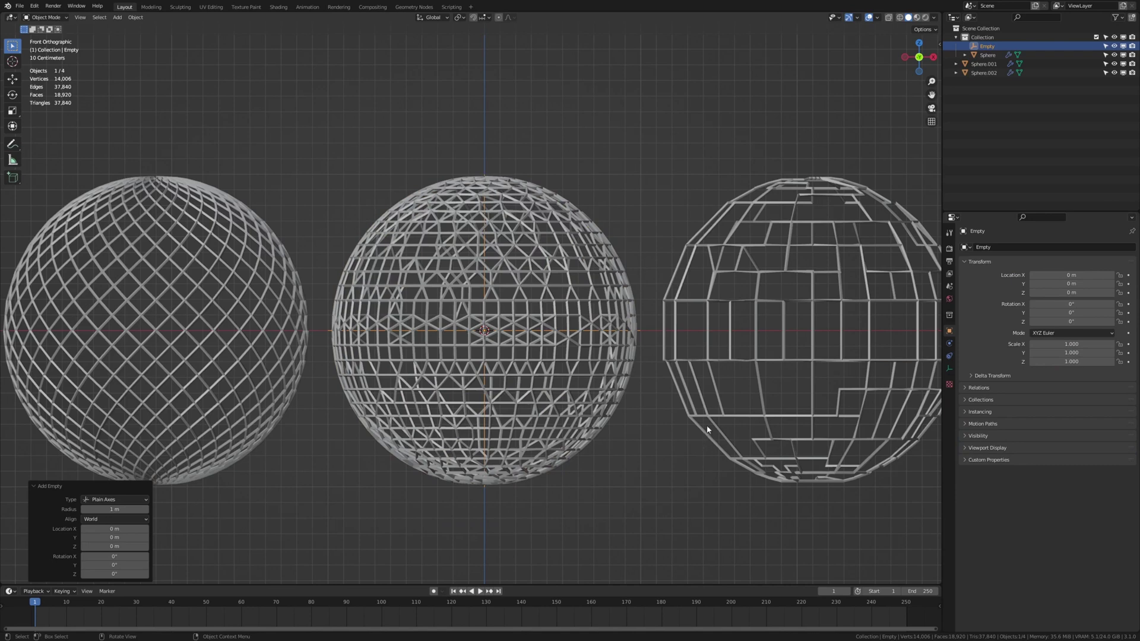
{"action": "key", "text": "KP_3"}
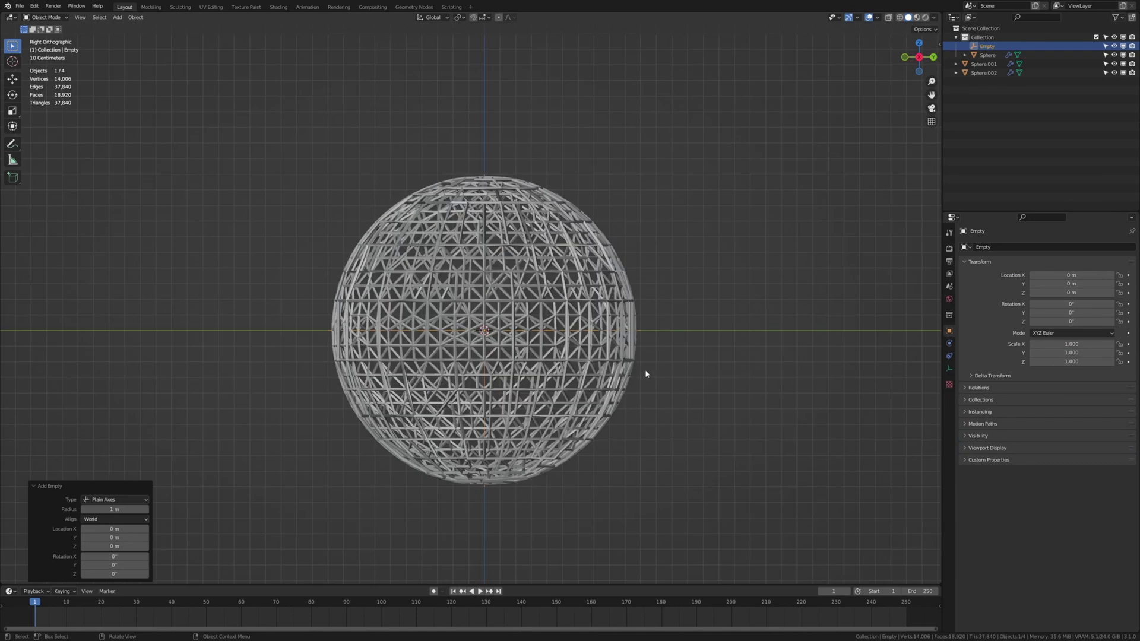
{"action": "key", "text": "shift+r"}
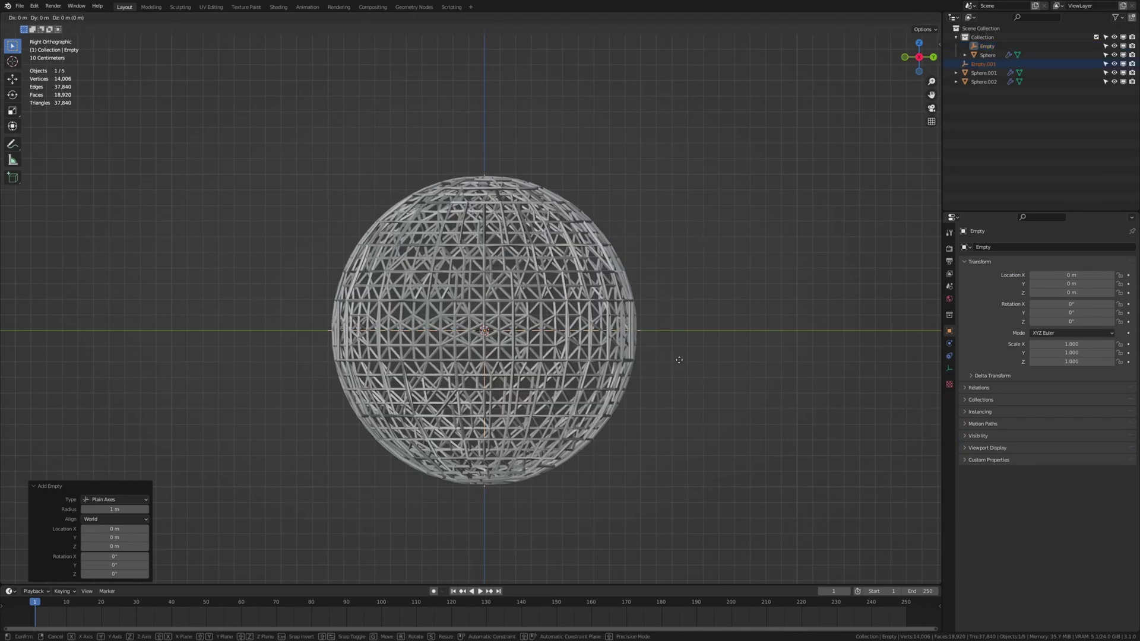
{"action": "key", "text": "g"}
{"action": "key", "text": "y"}
{"action": "left_click", "coordinate": [511, 356]}
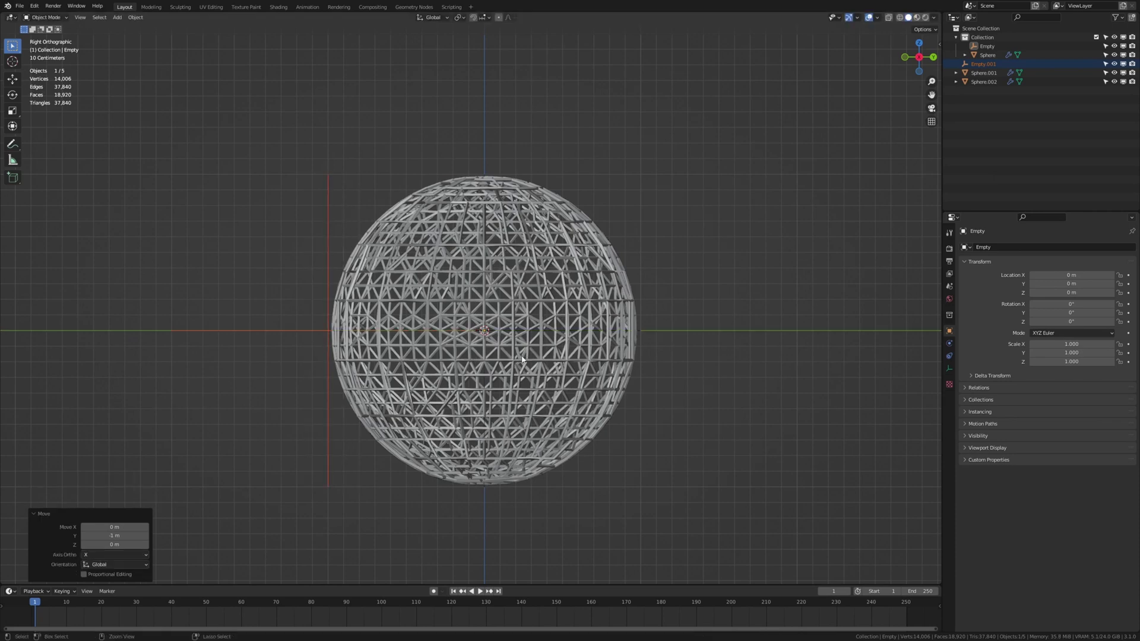
{"action": "scroll", "coordinate": [316, 332], "scroll_direction": "up", "scroll_amount": 5}
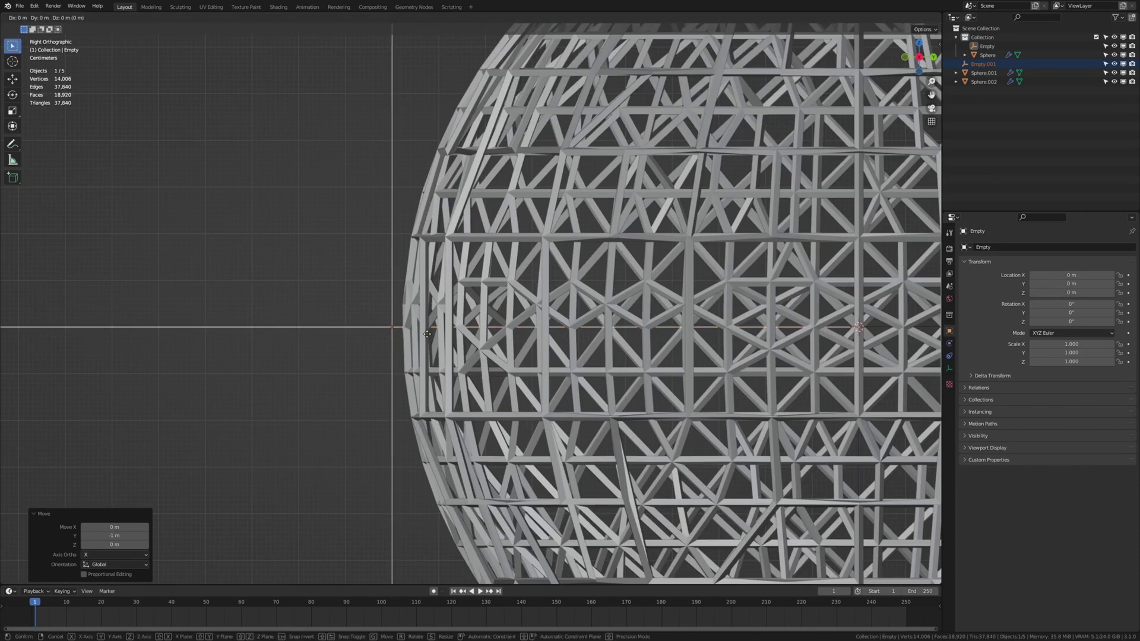
{"action": "key", "text": "g"}
{"action": "key", "text": "y"}
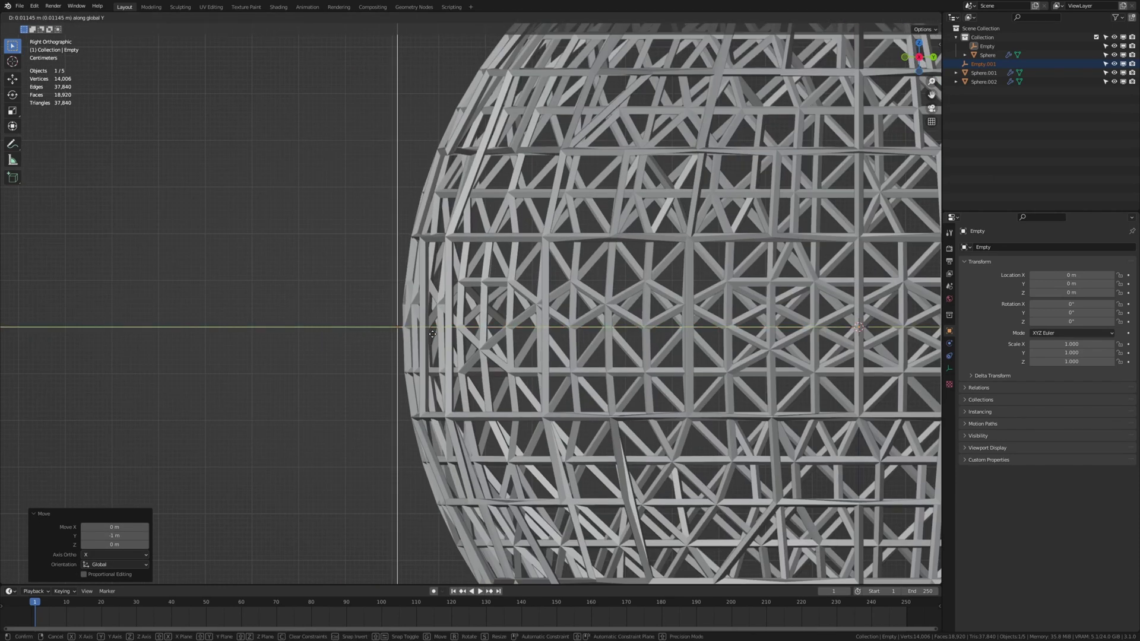
{"action": "left_click", "coordinate": [436, 334]}
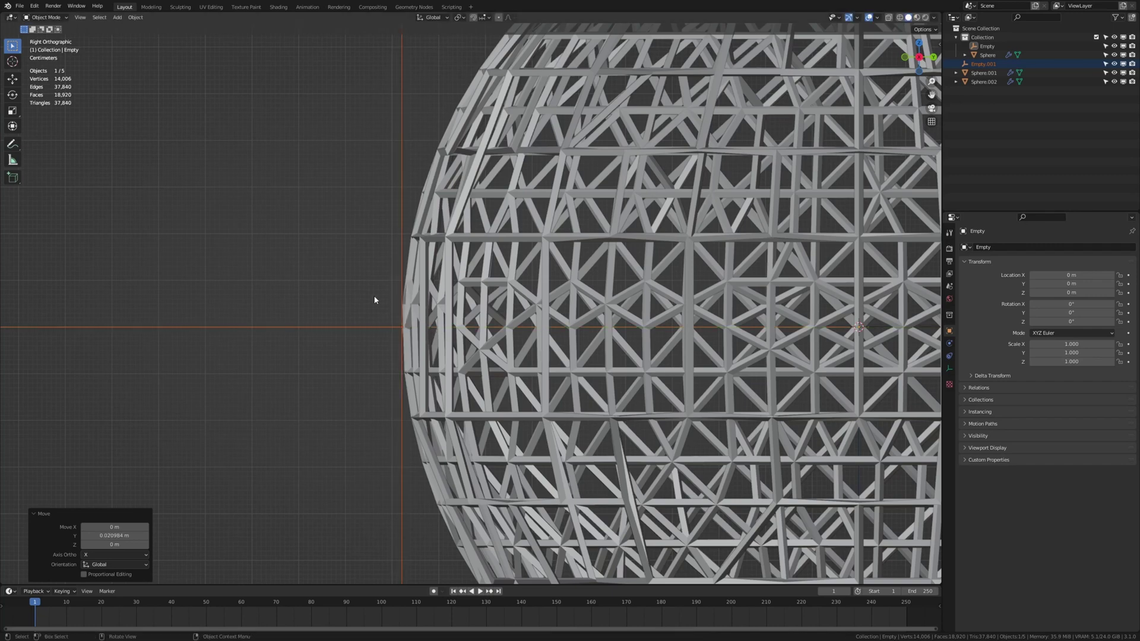
Box-select the three spheres, frame them from the front, and orbit into perspective.
{"action": "middle_click_drag", "start_coordinate": [435, 350], "coordinate": [469, 356]}
{"action": "scroll", "coordinate": [500, 365], "scroll_direction": "down", "scroll_amount": 8}
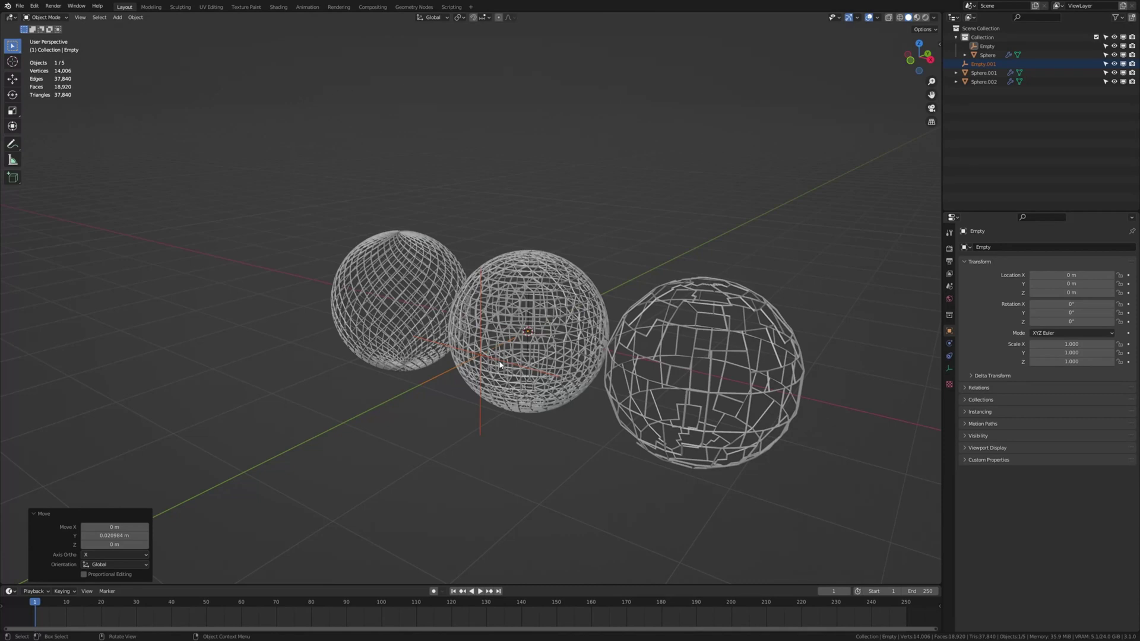
{"action": "key", "text": "KP_3"}
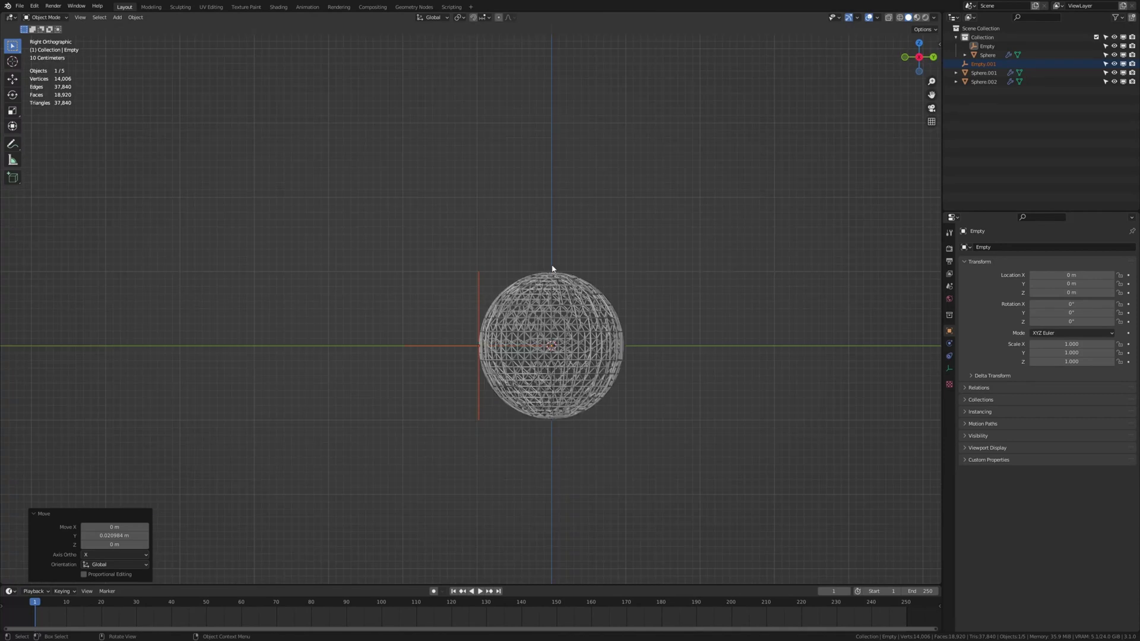
{"action": "left_click_drag", "start_coordinate": [564, 265], "coordinate": [517, 291]}
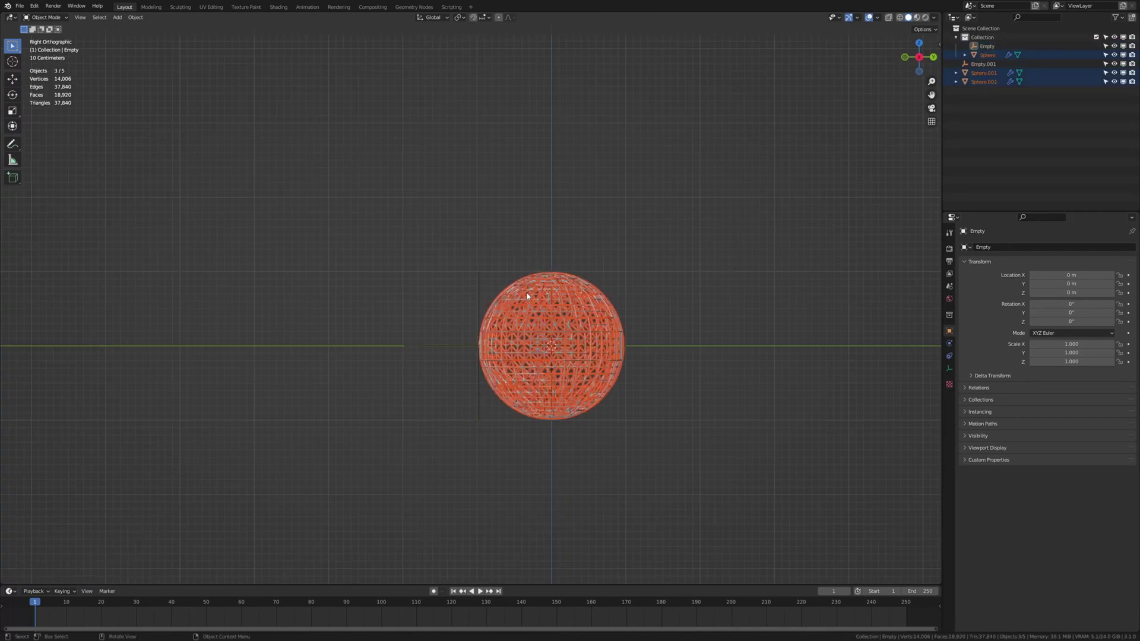
{"action": "key", "text": "KP_1"}
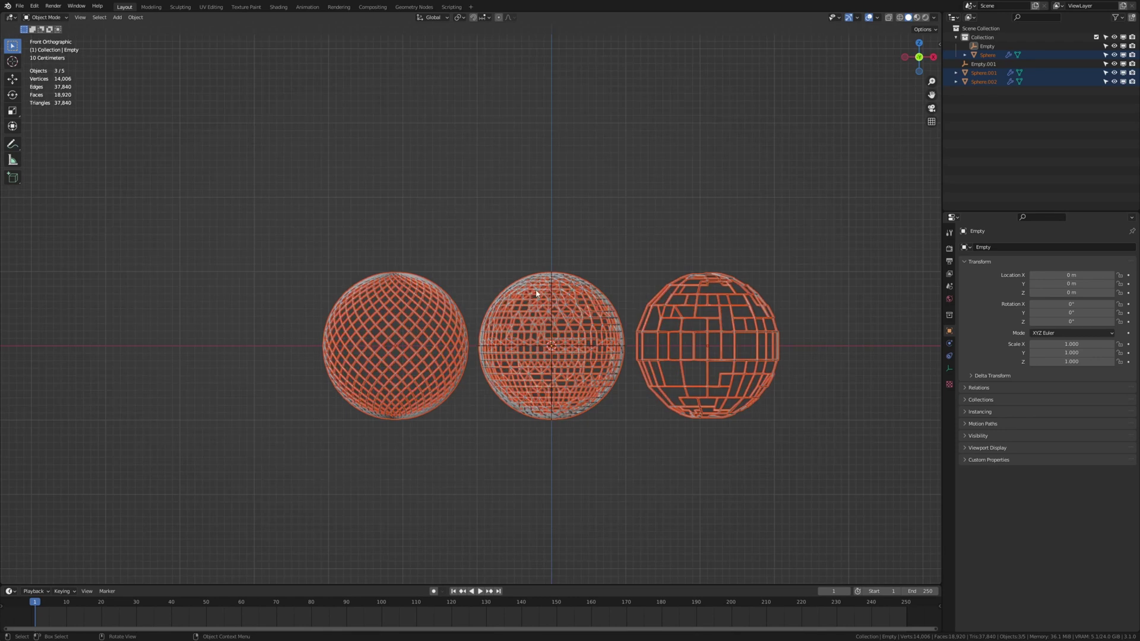
{"action": "key", "text": "KP_Decimal"}
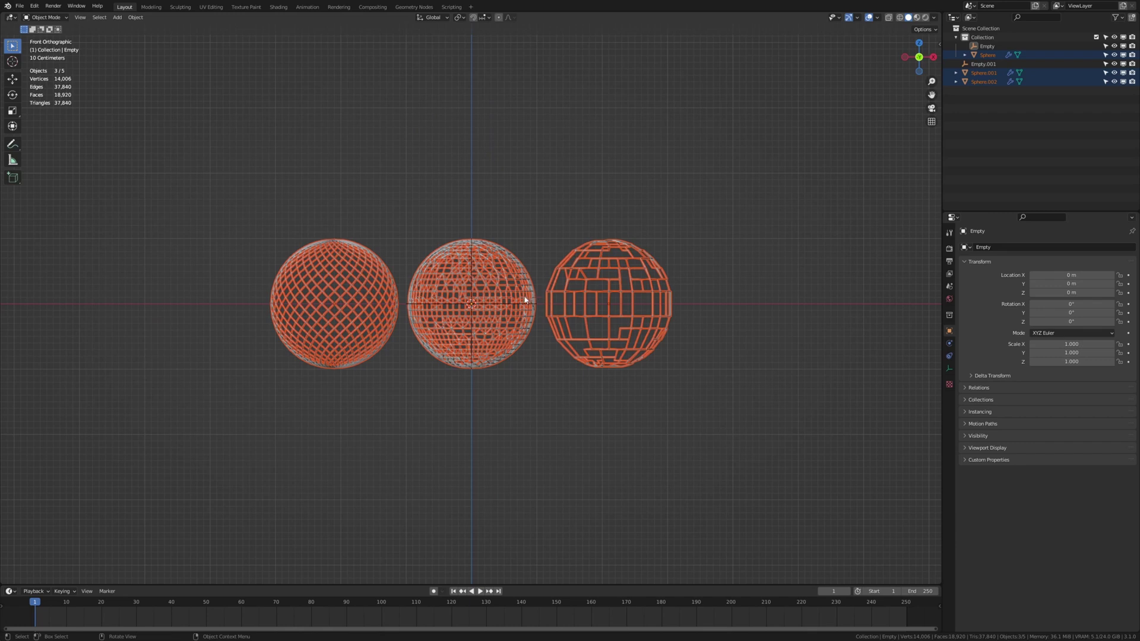
{"action": "middle_click_drag", "start_coordinate": [395, 216], "coordinate": [493, 201]}
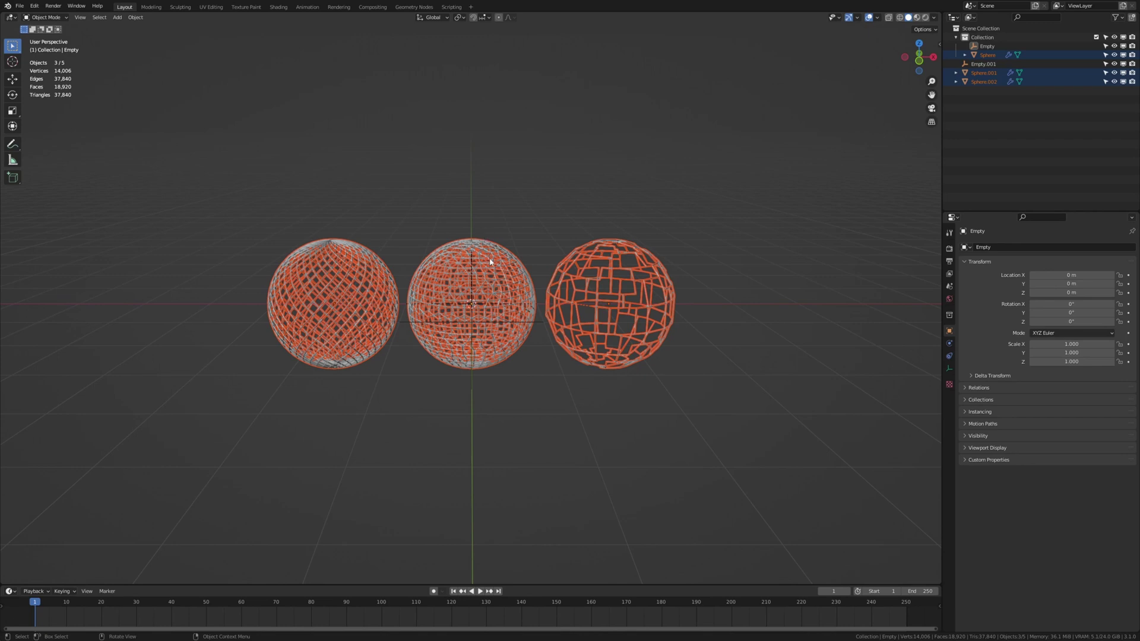
{"action": "middle_click_drag", "start_coordinate": [453, 301], "coordinate": [455, 305]}
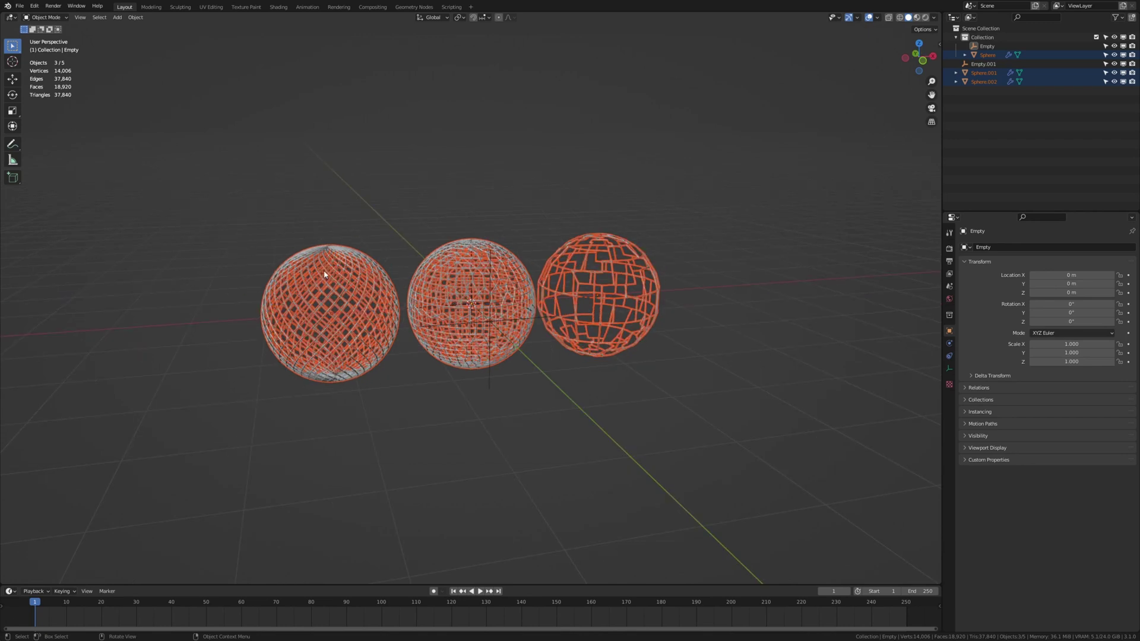
Add a camera aligned to the current view, then select the Empty and the camera.
{"action": "key", "text": "shift+a"}
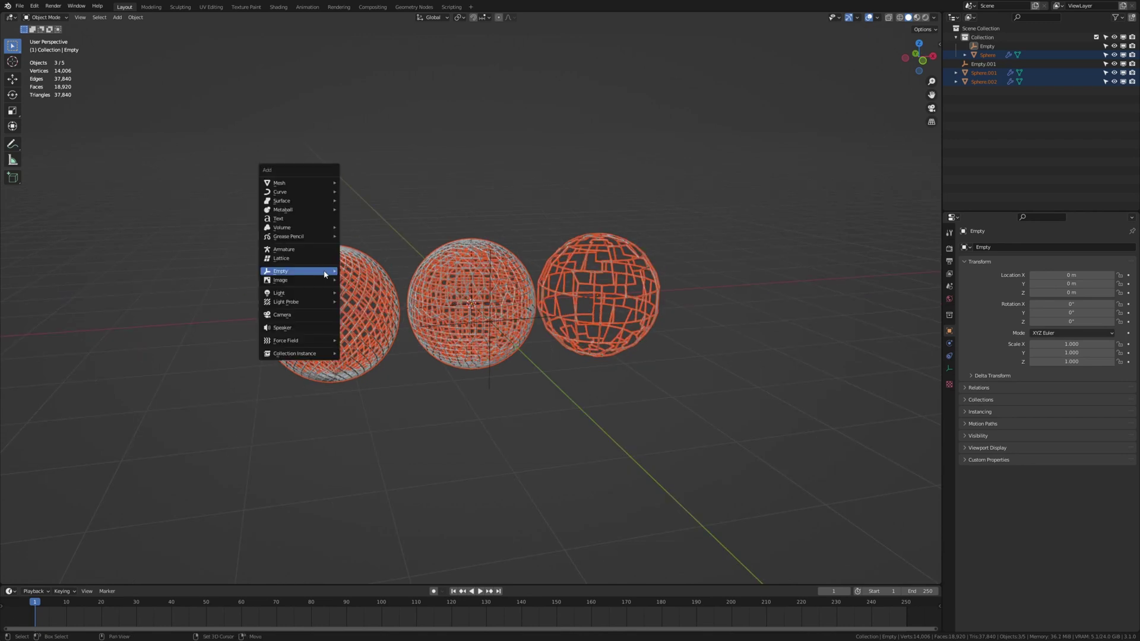
{"action": "left_click", "coordinate": [325, 316]}
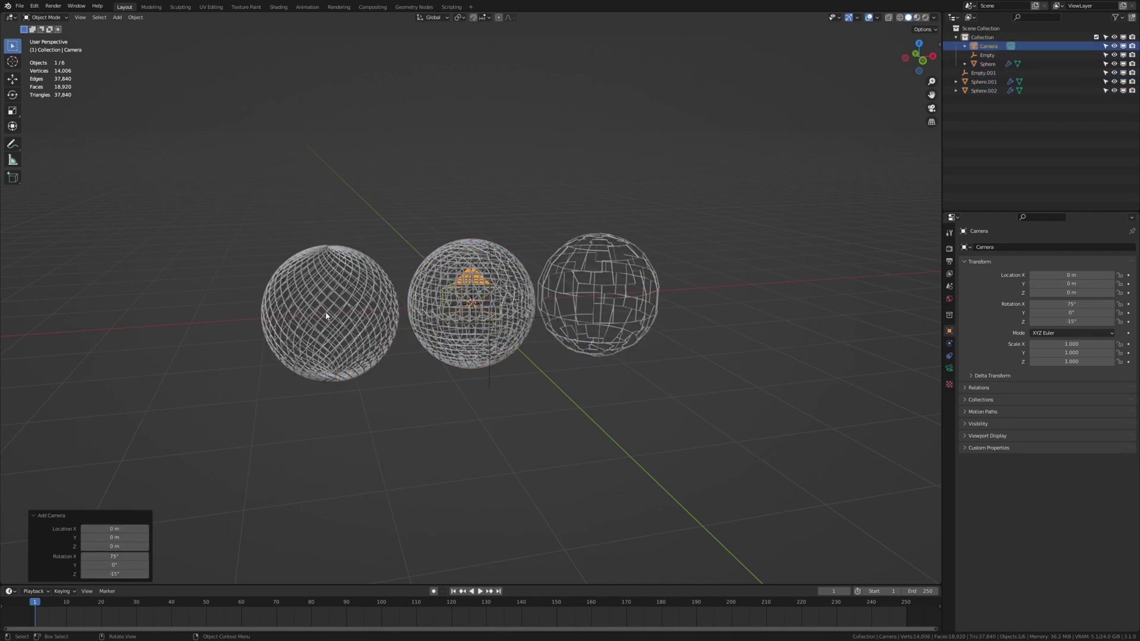
{"action": "key", "text": "ctrl+alt+KP_0"}
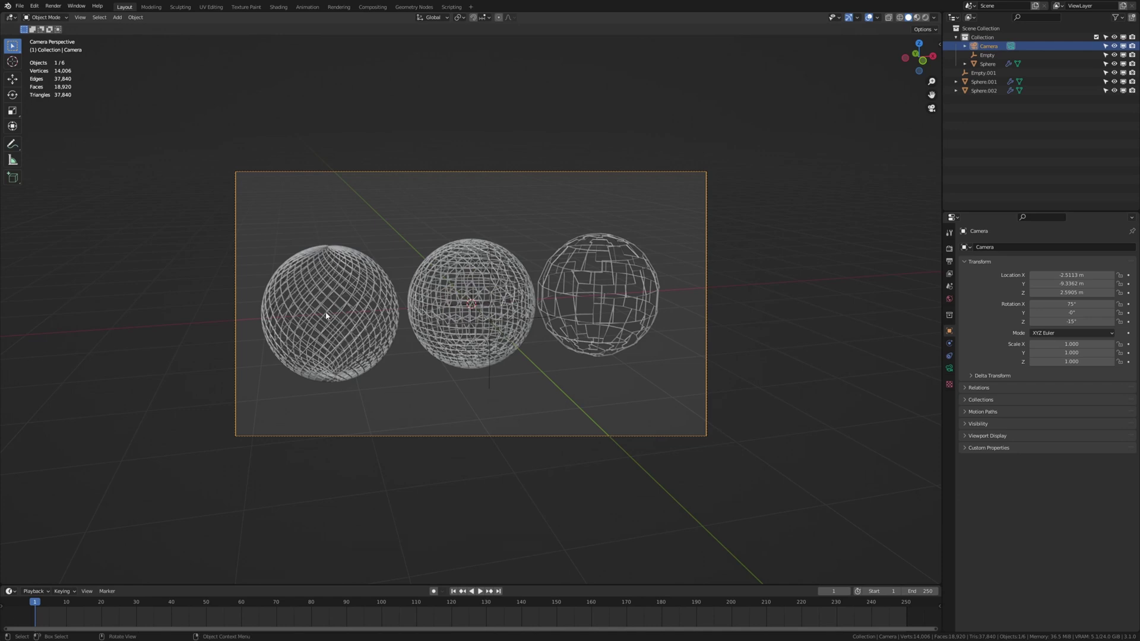
{"action": "left_click", "coordinate": [992, 54]}
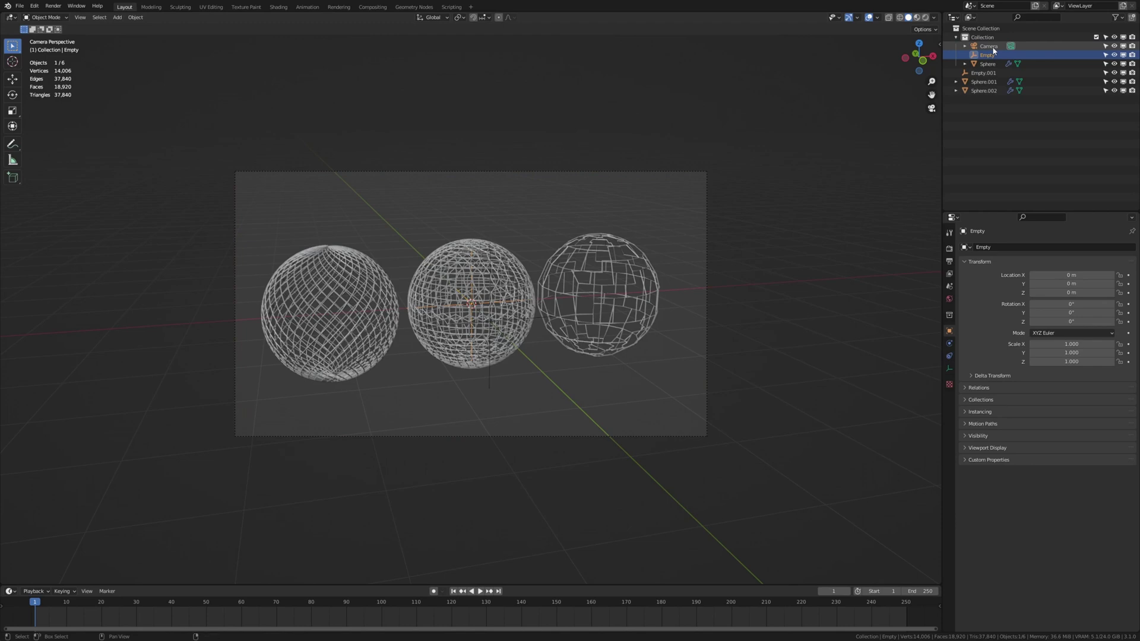
{"action": "left_click", "coordinate": [988, 46], "text": "ctrl"}
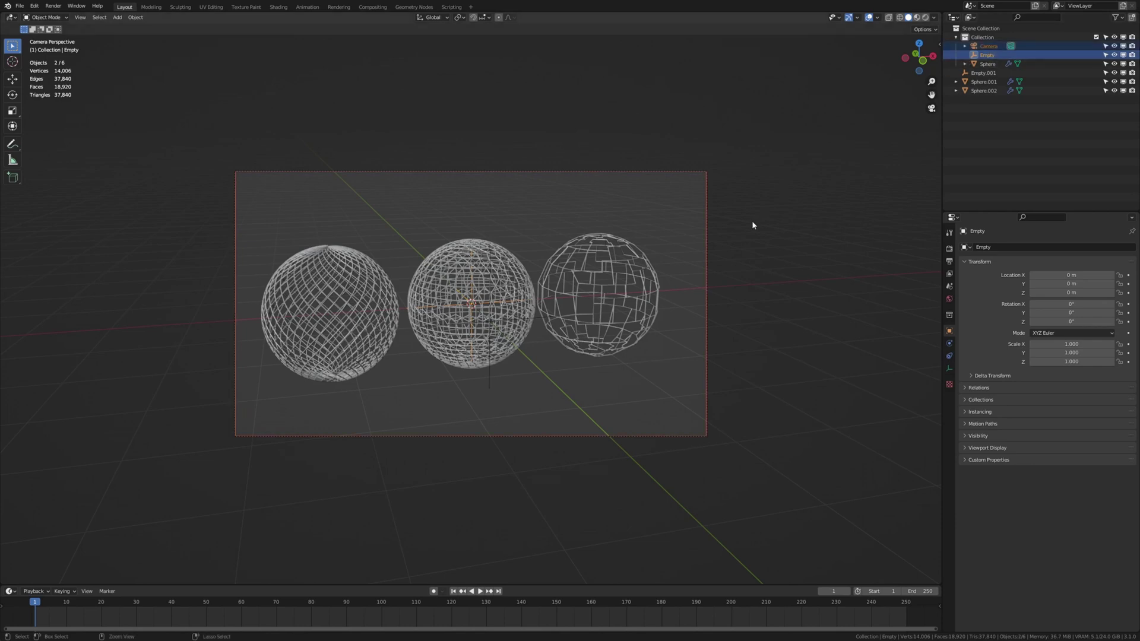
Parent the camera to the Empty as Object, then select only the Empty.
{"action": "key", "text": "ctrl+p"}
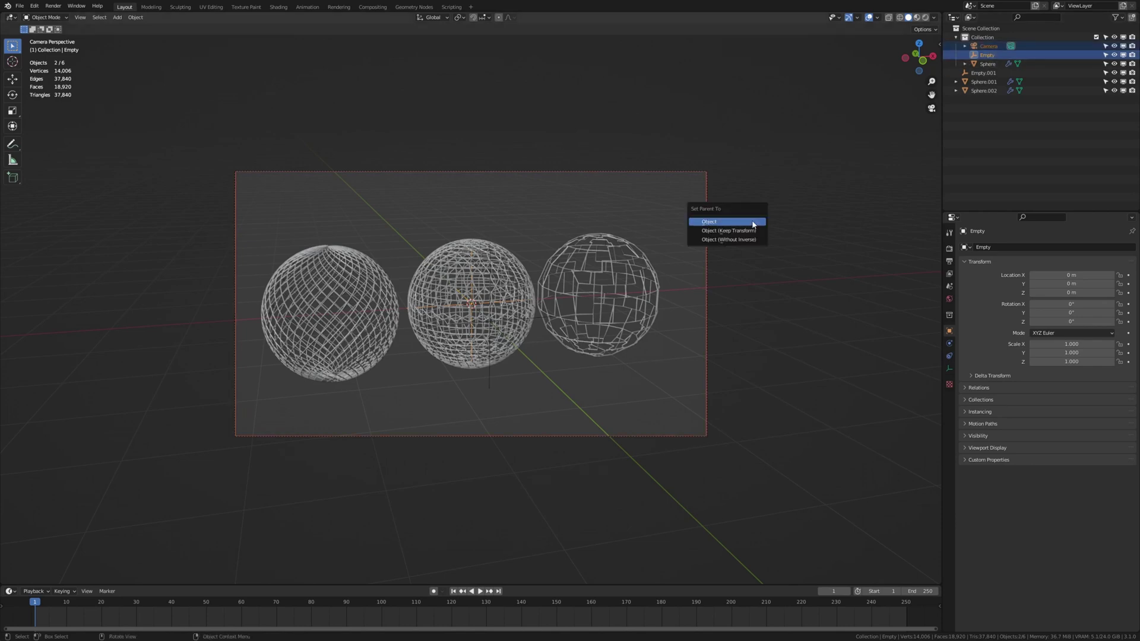
{"action": "left_click", "coordinate": [752, 224]}
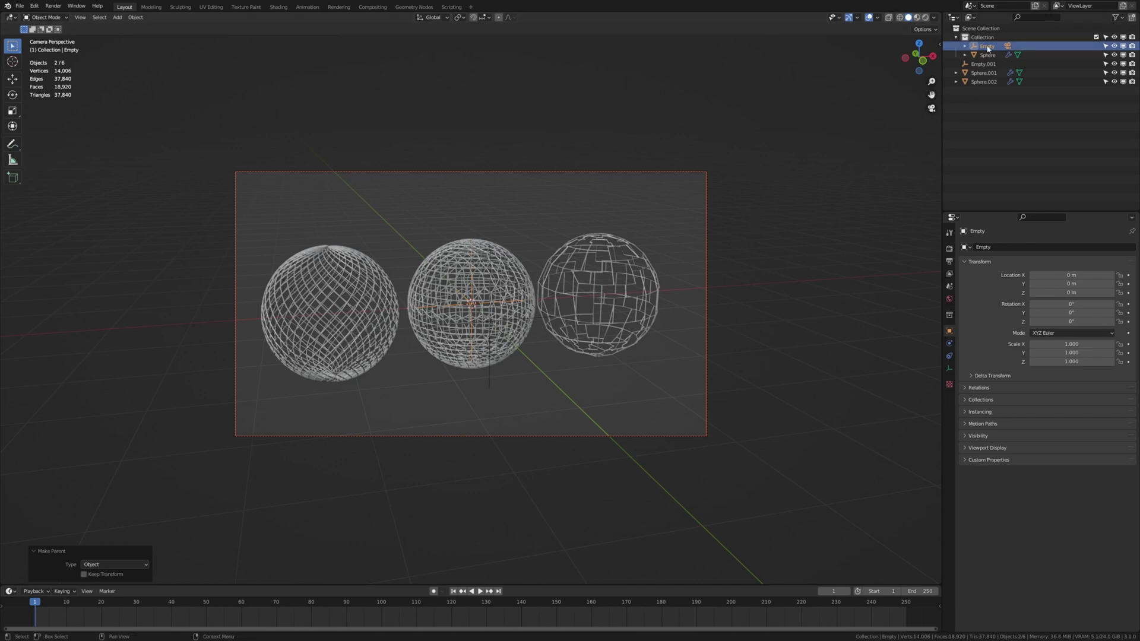
{"action": "left_click", "coordinate": [777, 176]}
Test-rotate the Empty, including around Z, cancelling each rotation.
{"action": "key", "text": "r"}
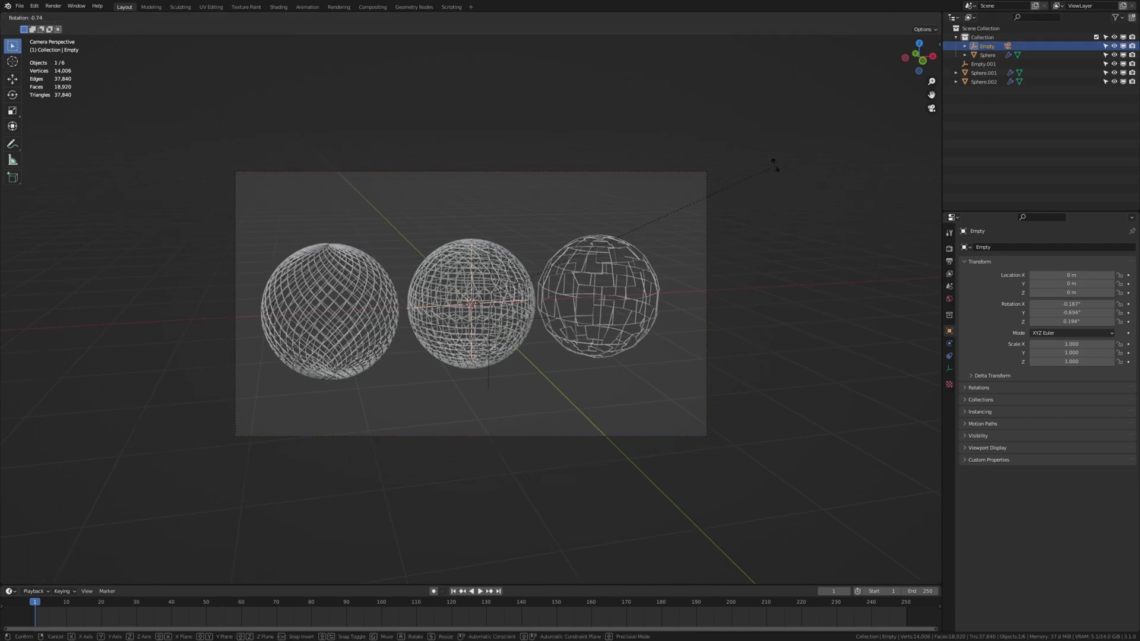
{"action": "key", "text": "Escape"}
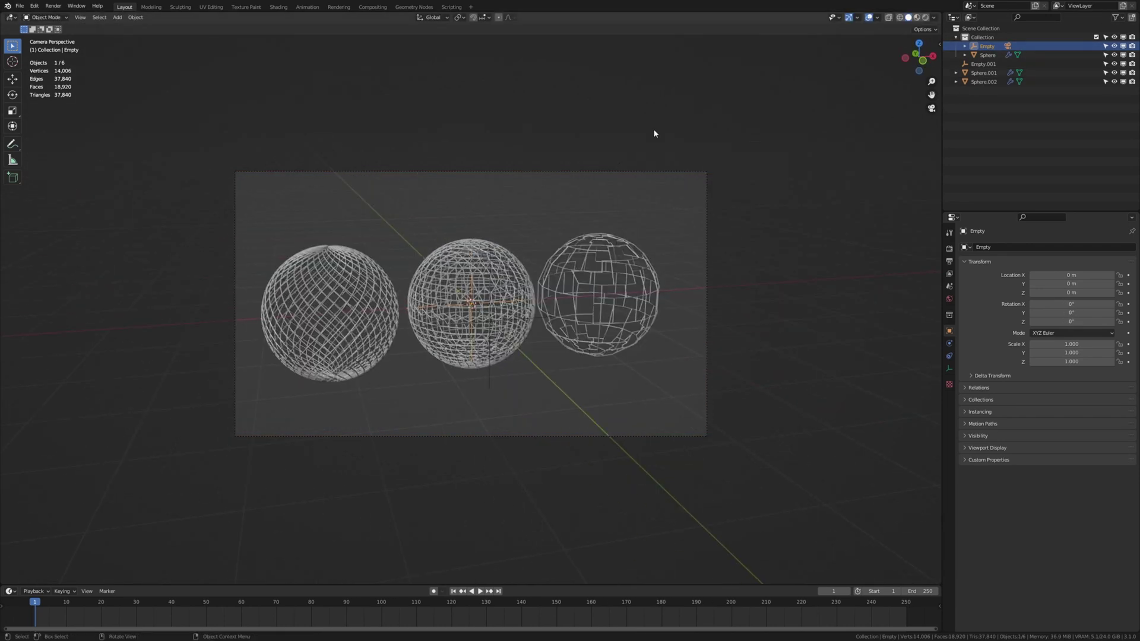
{"action": "key", "text": "r"}
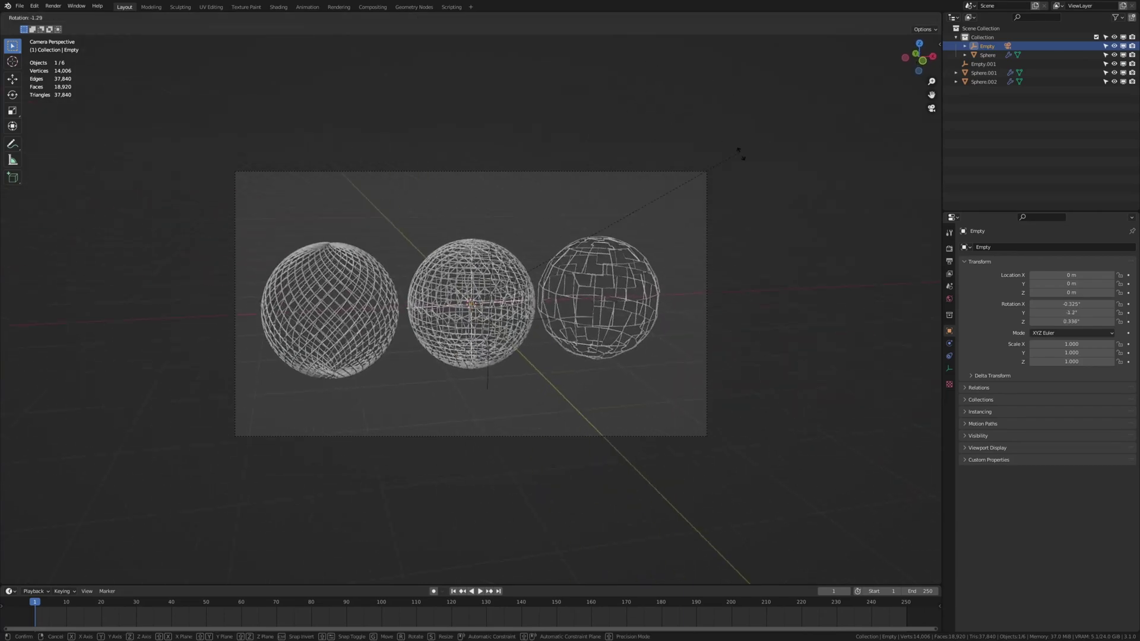
{"action": "key", "text": "Escape"}
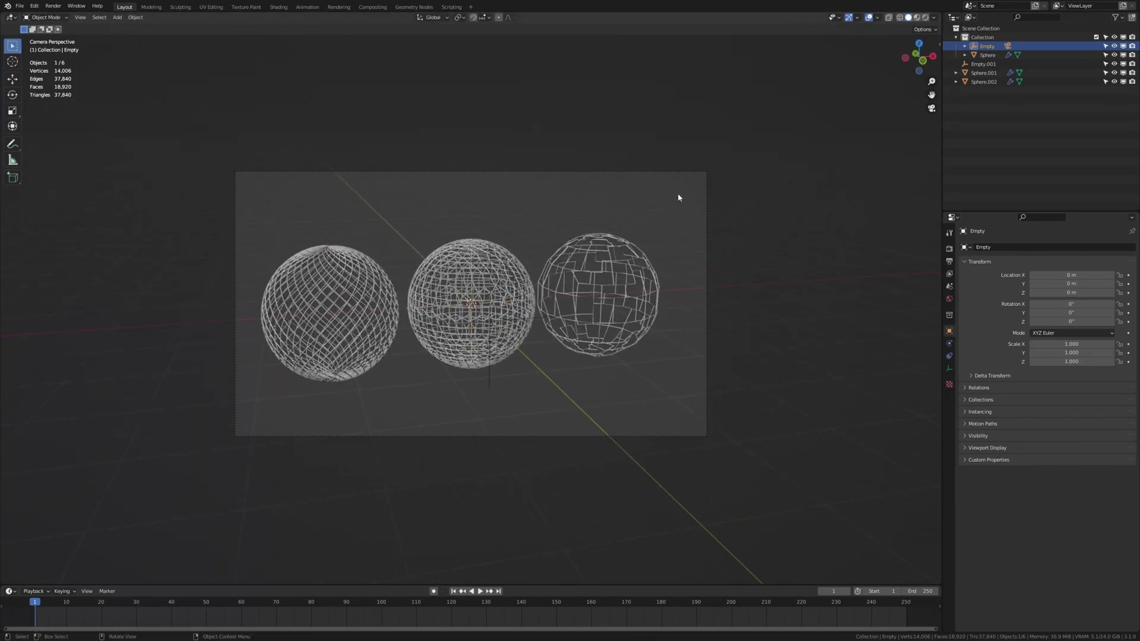
{"action": "key", "text": "r"}
{"action": "key", "text": "z"}
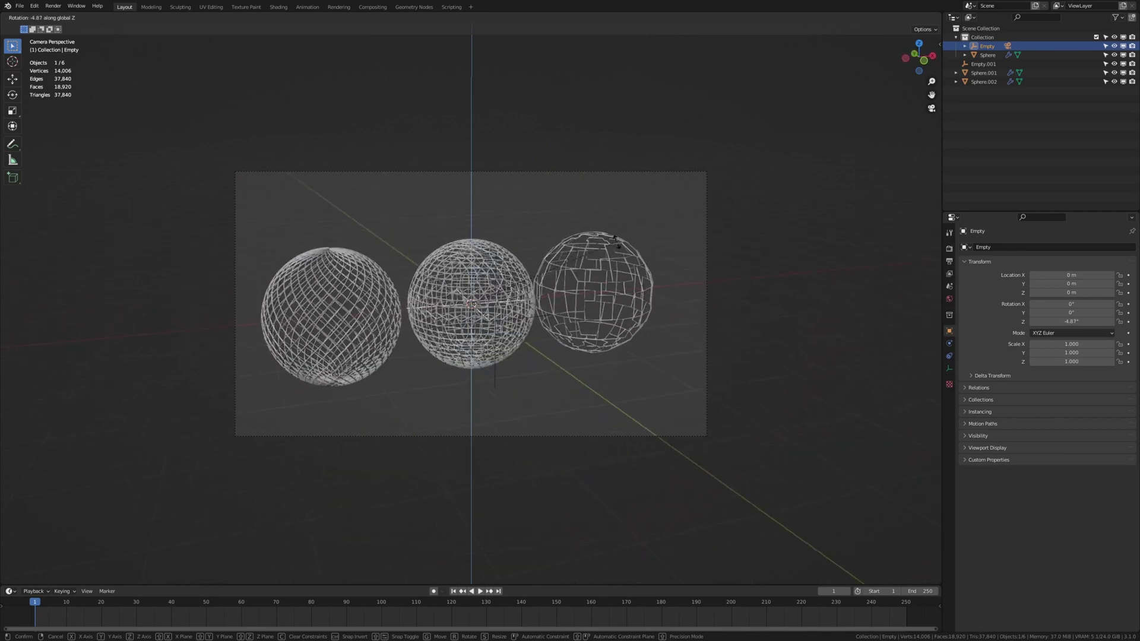
{"action": "key", "text": "Escape"}
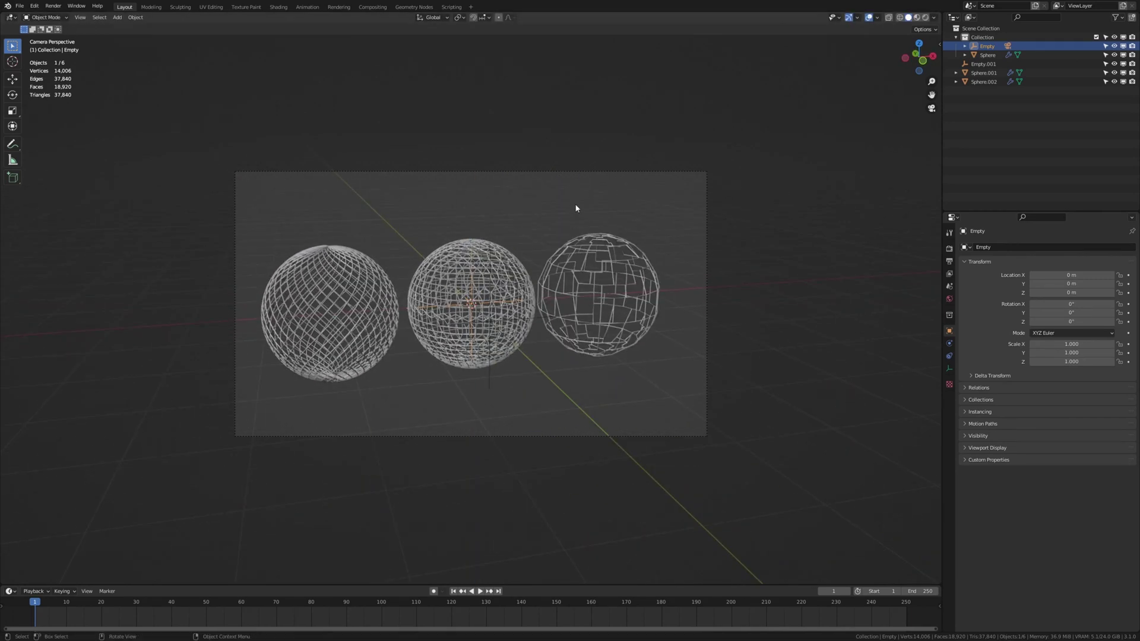
Keyframe the Empty's rotation at frame 1 and jump to frame 250.
{"action": "key", "text": "i"}
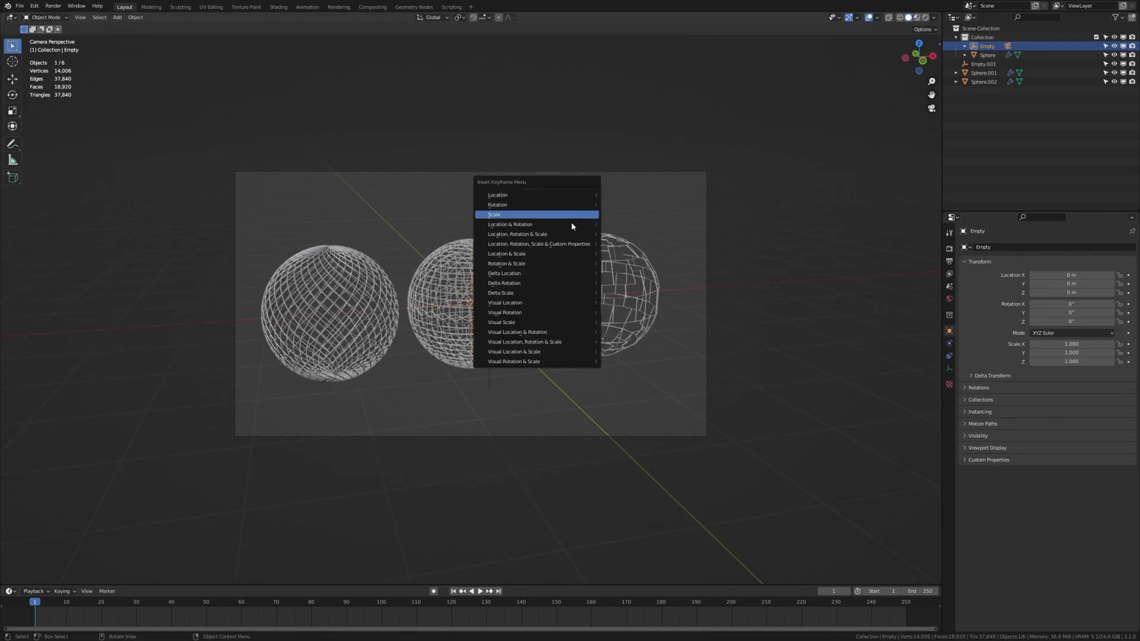
{"action": "left_click", "coordinate": [568, 208]}
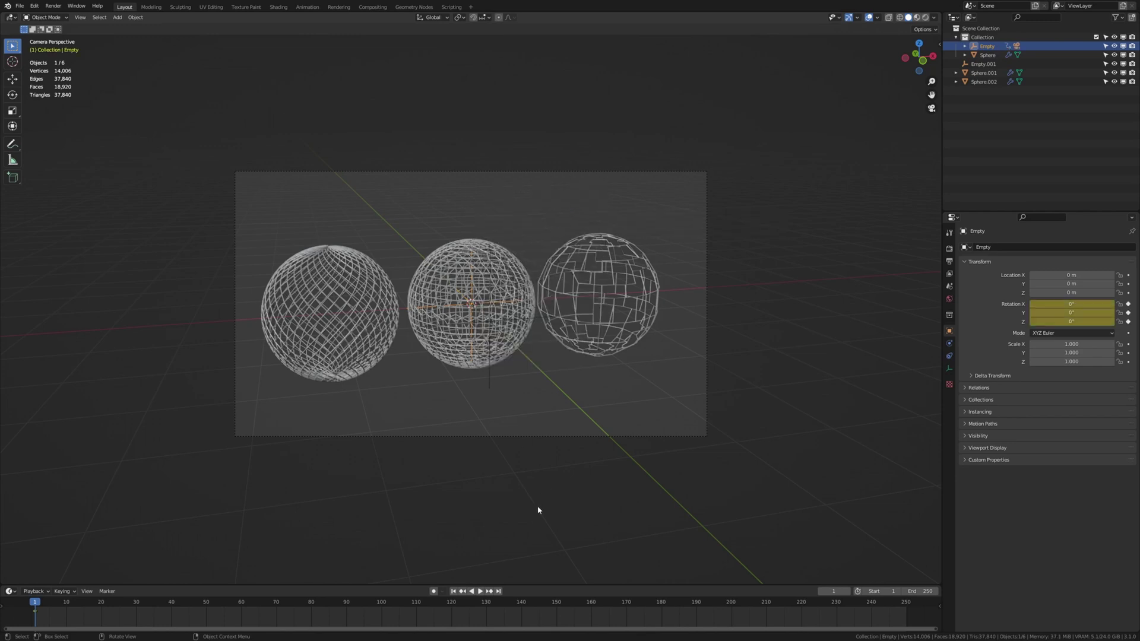
{"action": "left_click", "coordinate": [498, 592]}
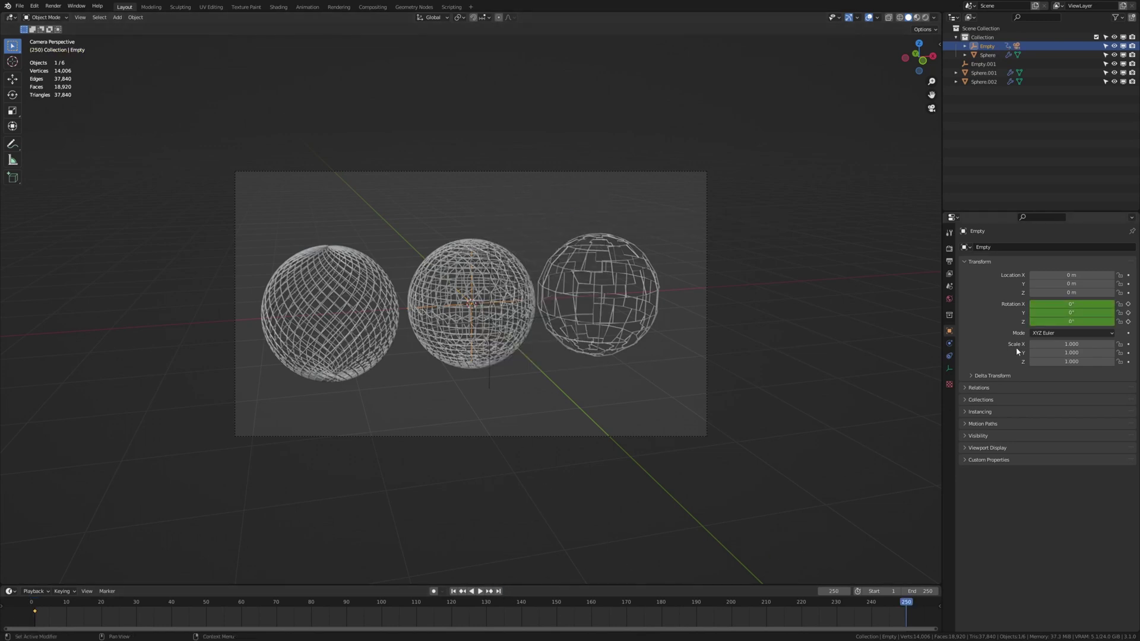
Set the Empty's Z rotation to 30° and keyframe it at frame 250.
{"action": "left_click_drag", "start_coordinate": [1063, 321], "coordinate": [1118, 321]}
{"action": "left_click", "coordinate": [1073, 321]}
{"action": "type", "text": "30"}
{"action": "key", "text": "Return"}
{"action": "left_click", "coordinate": [1128, 322]}
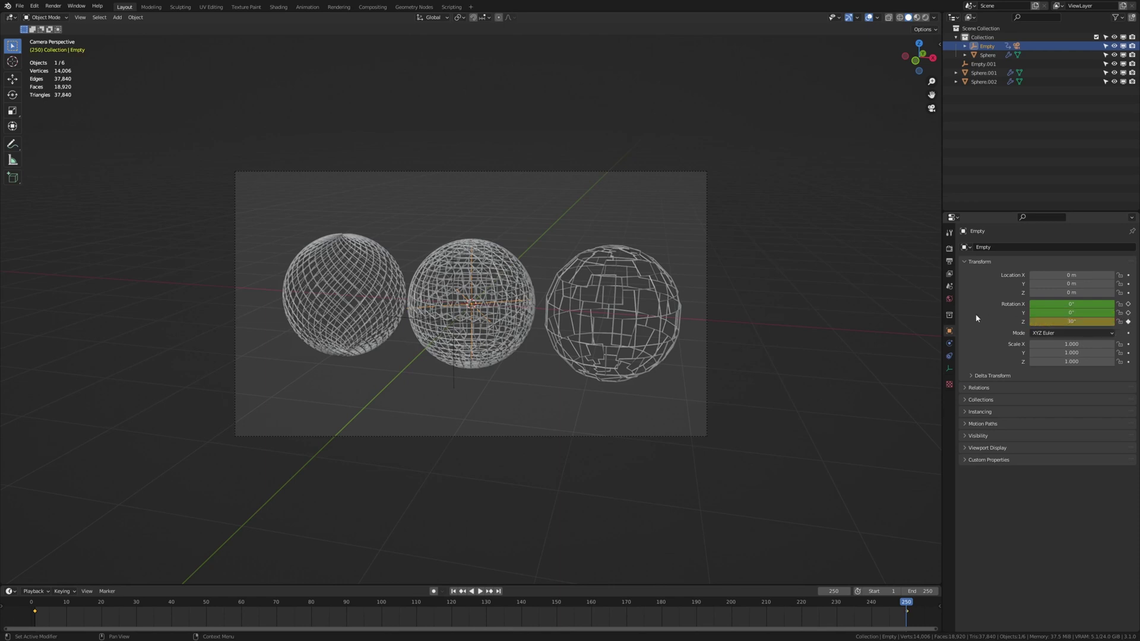
Add a plane and scale it up tenfold with S10.
{"action": "key", "text": "shift+a"}
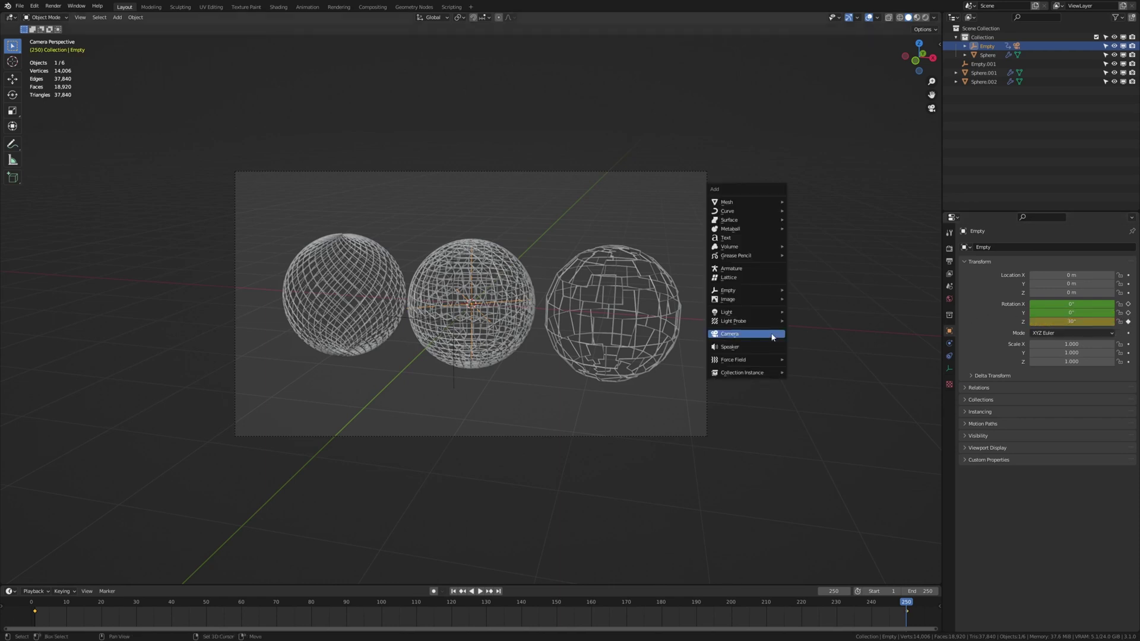
{"action": "mouse_move", "coordinate": [772, 202]}
{"action": "left_click", "coordinate": [807, 202]}
{"action": "type", "text": "s10"}
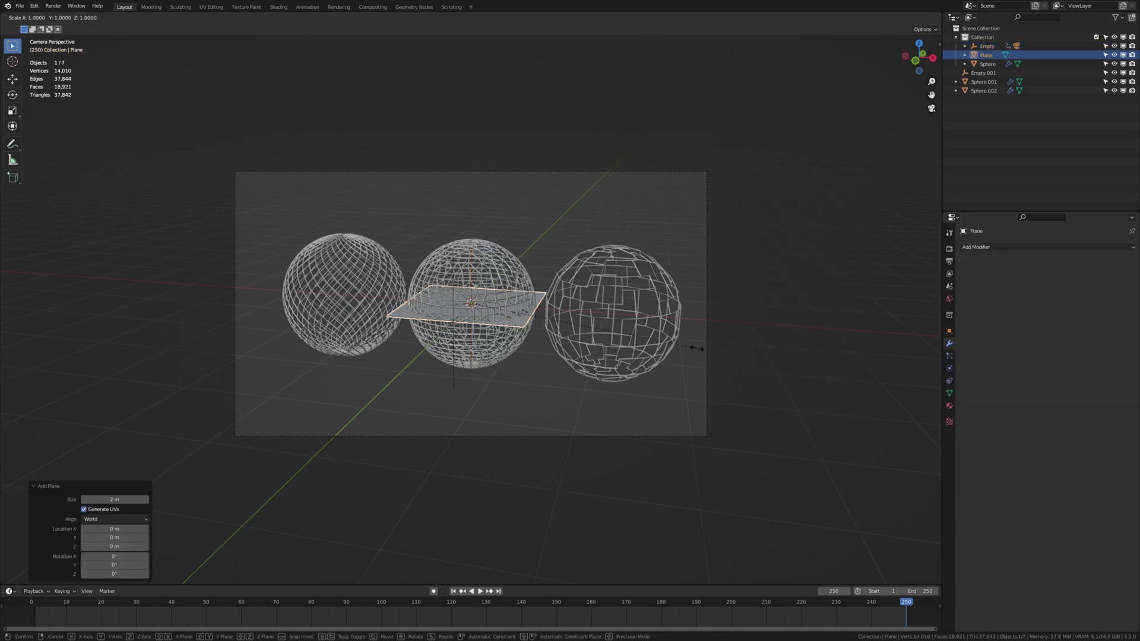
{"action": "key", "text": "Return"}
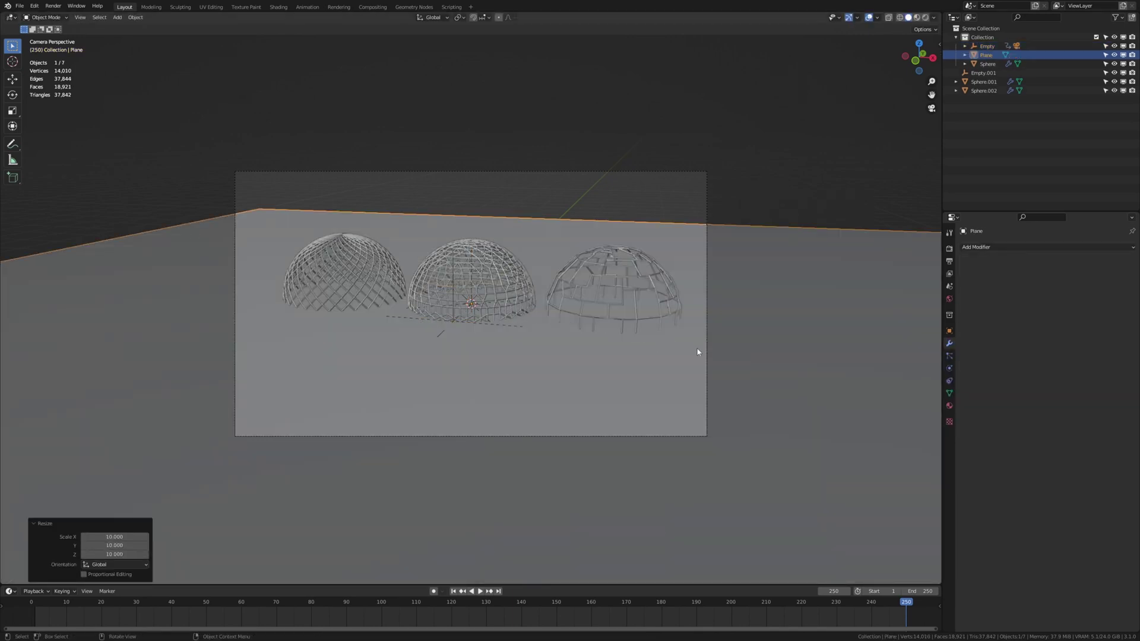
Lower the plane 1 m on Z beneath the spheres and enter Edit Mode.
{"action": "key", "text": "KP_1"}
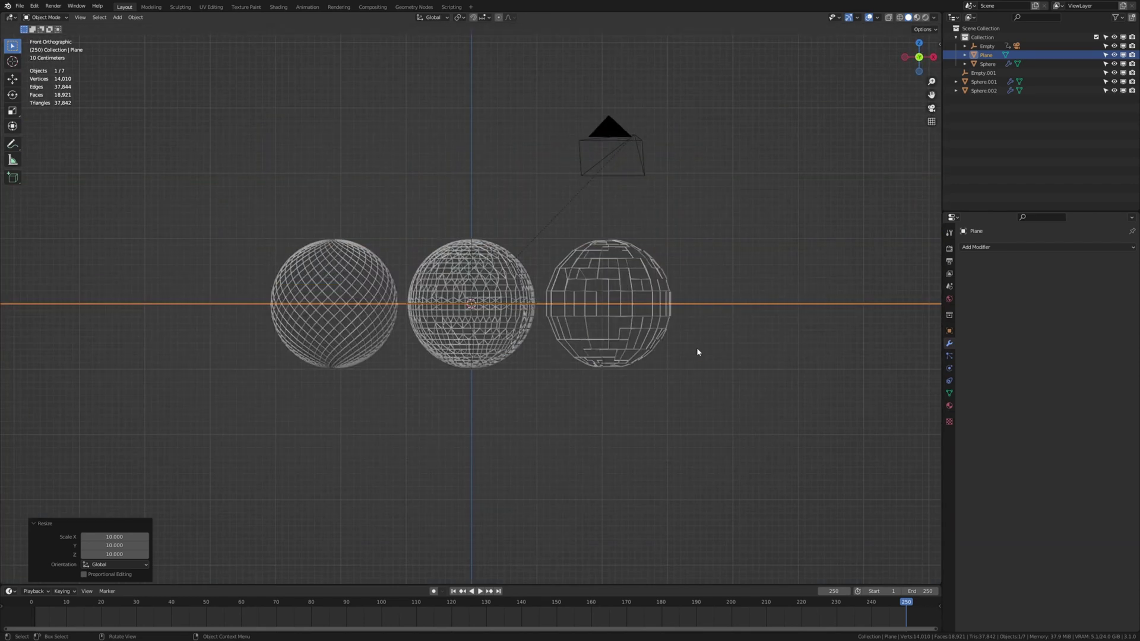
{"action": "key", "text": "g"}
{"action": "key", "text": "z"}
{"action": "left_click", "coordinate": [674, 412]}
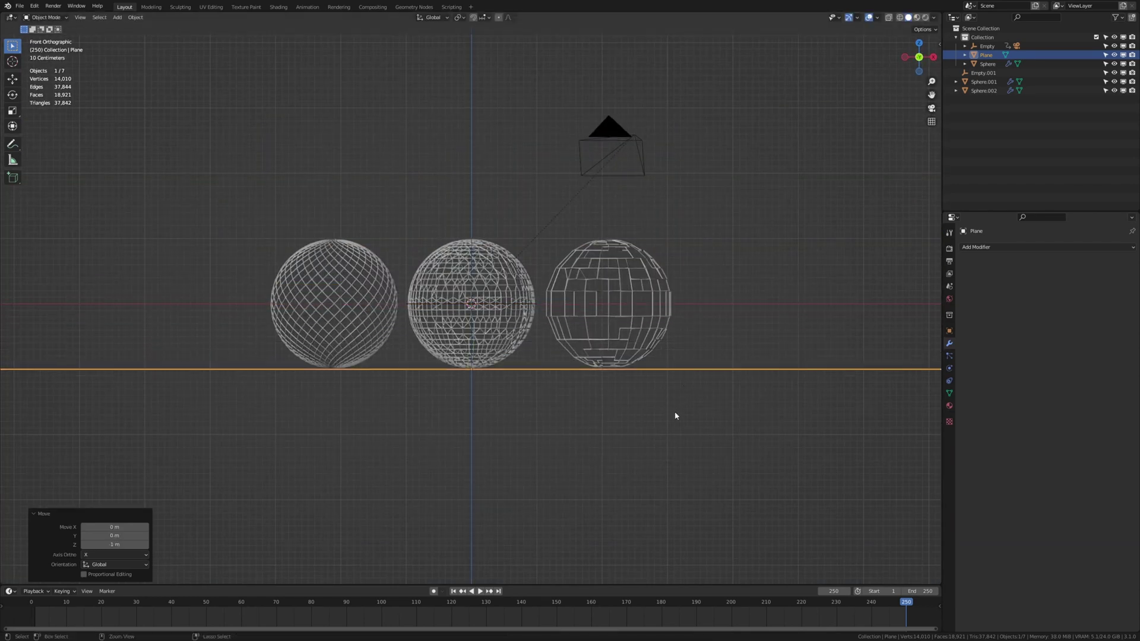
{"action": "key", "text": "Tab"}
{"action": "middle_click_drag", "start_coordinate": [669, 354], "coordinate": [656, 377]}
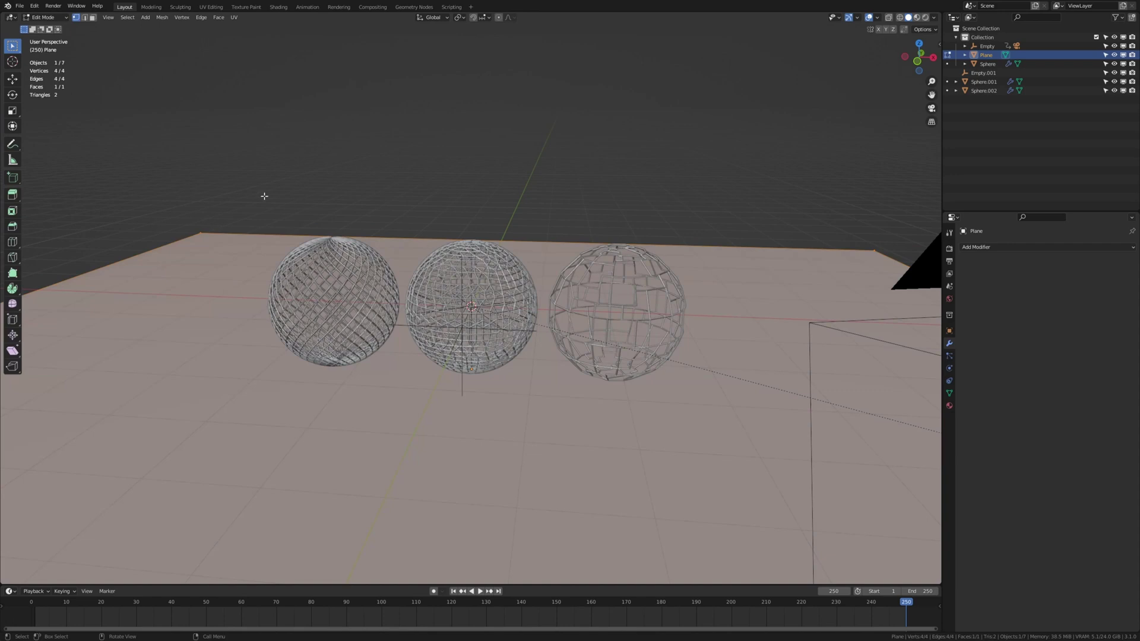
Extrude the floor plane's back edge 10 m up along Z into a wall.
{"action": "left_click_drag", "start_coordinate": [145, 185], "coordinate": [926, 277]}
{"action": "key", "text": "e"}
{"action": "type", "text": "z"}
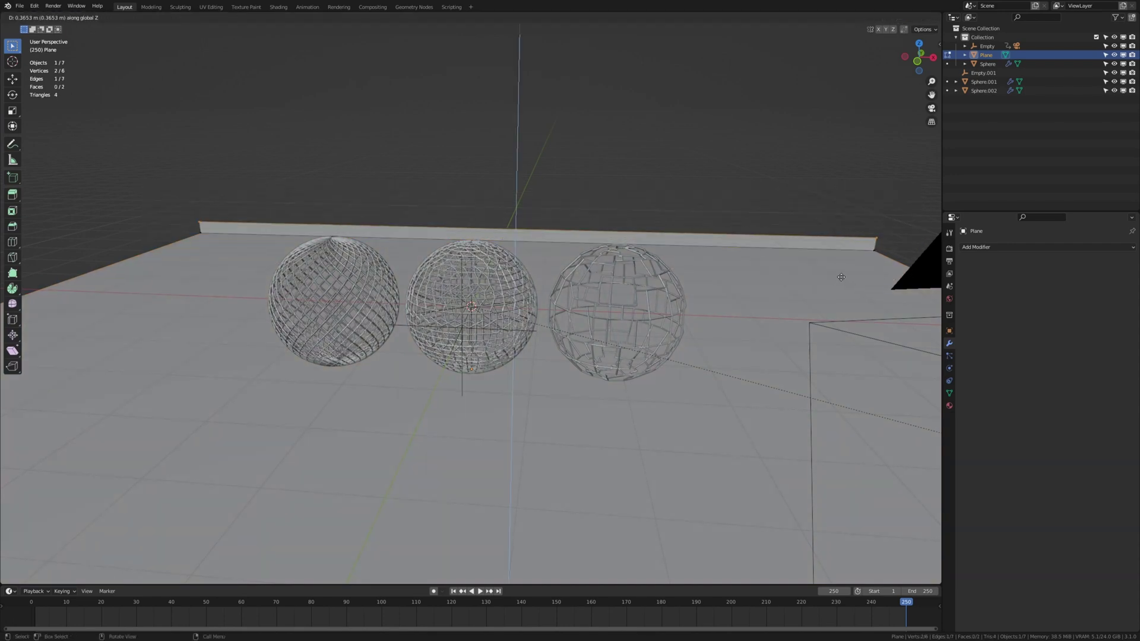
{"action": "type", "text": "10"}
{"action": "key", "text": "Return"}
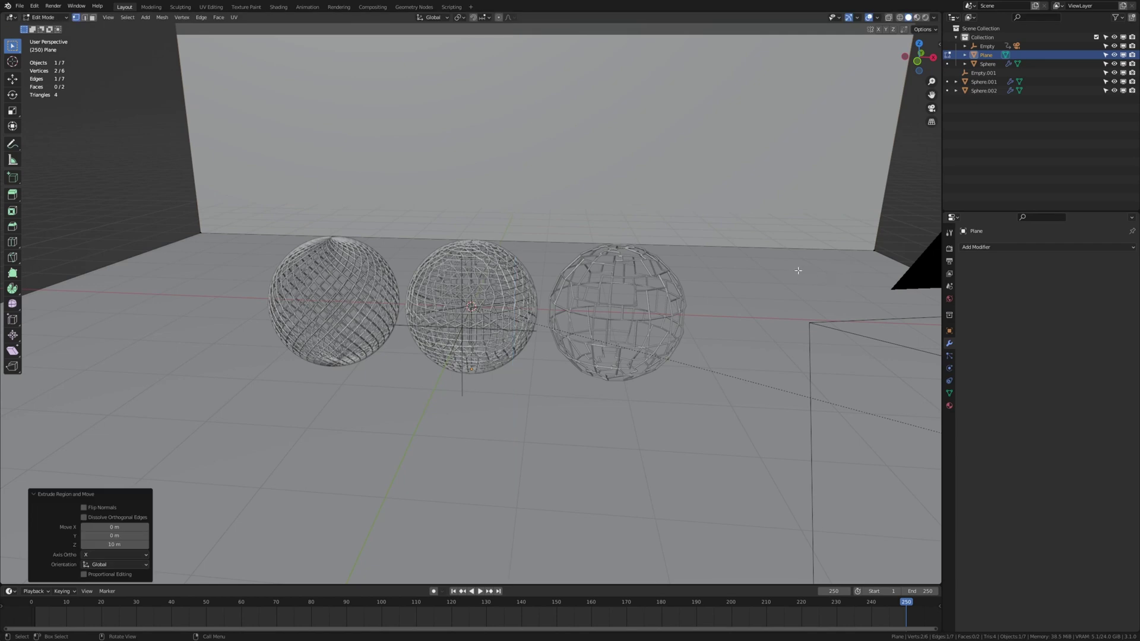
Apply the plane's scale in Object Mode.
{"action": "key", "text": "Tab"}
{"action": "key", "text": "ctrl+a"}
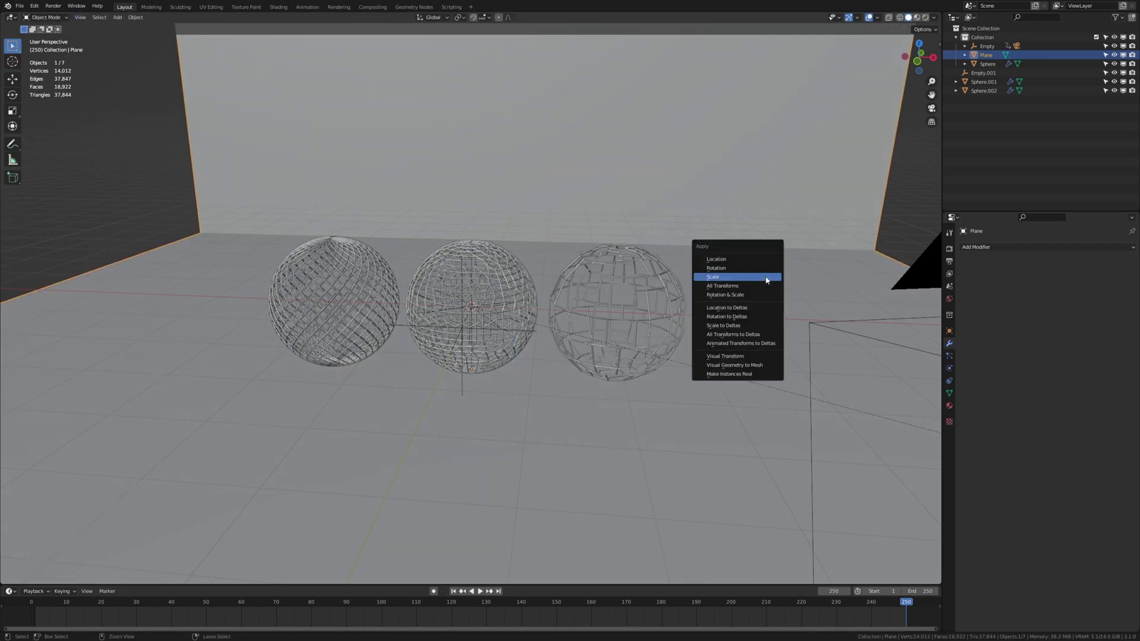
{"action": "left_click", "coordinate": [767, 277]}
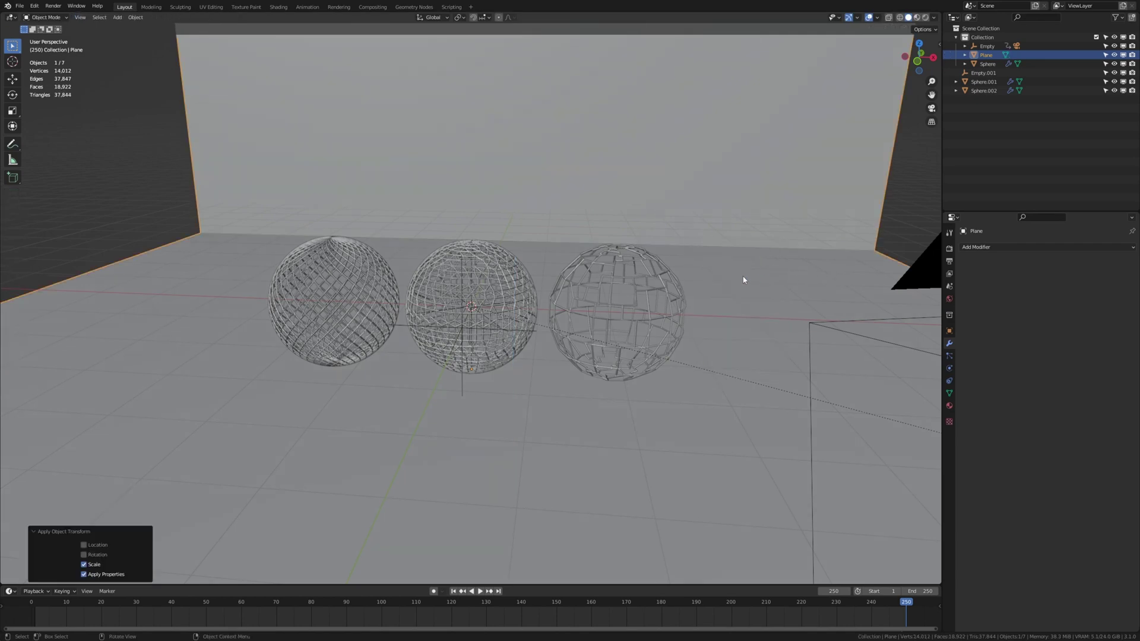
Bevel the wall-floor edge into a rounded bend with 10 segments.
{"action": "key", "text": "Tab"}
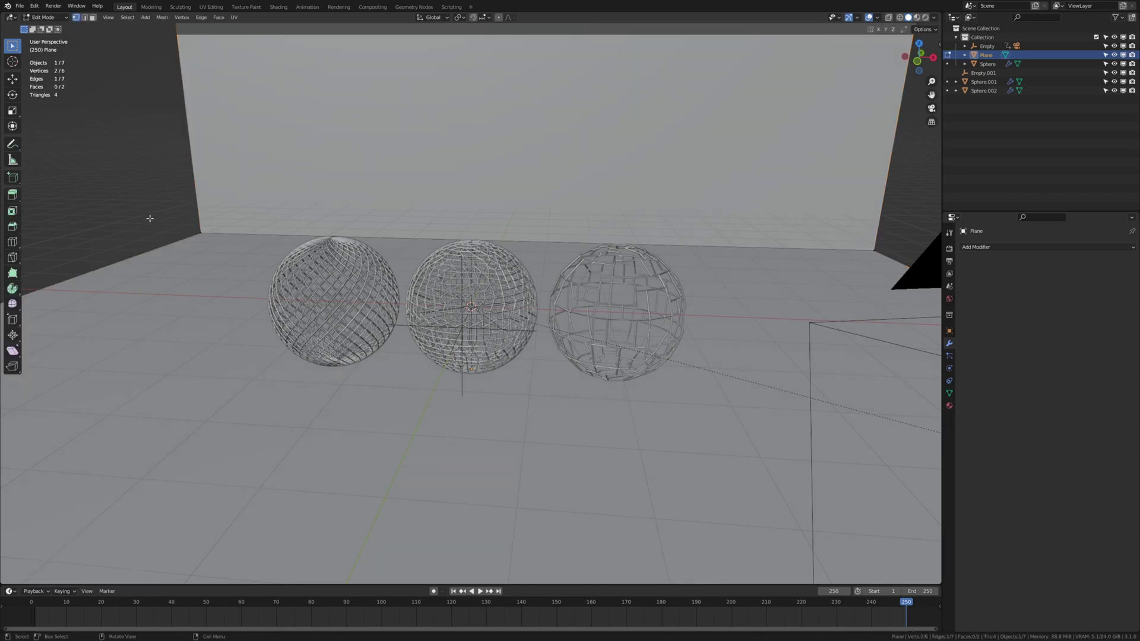
{"action": "left_click_drag", "start_coordinate": [153, 216], "coordinate": [860, 285]}
{"action": "key", "text": "ctrl+b"}
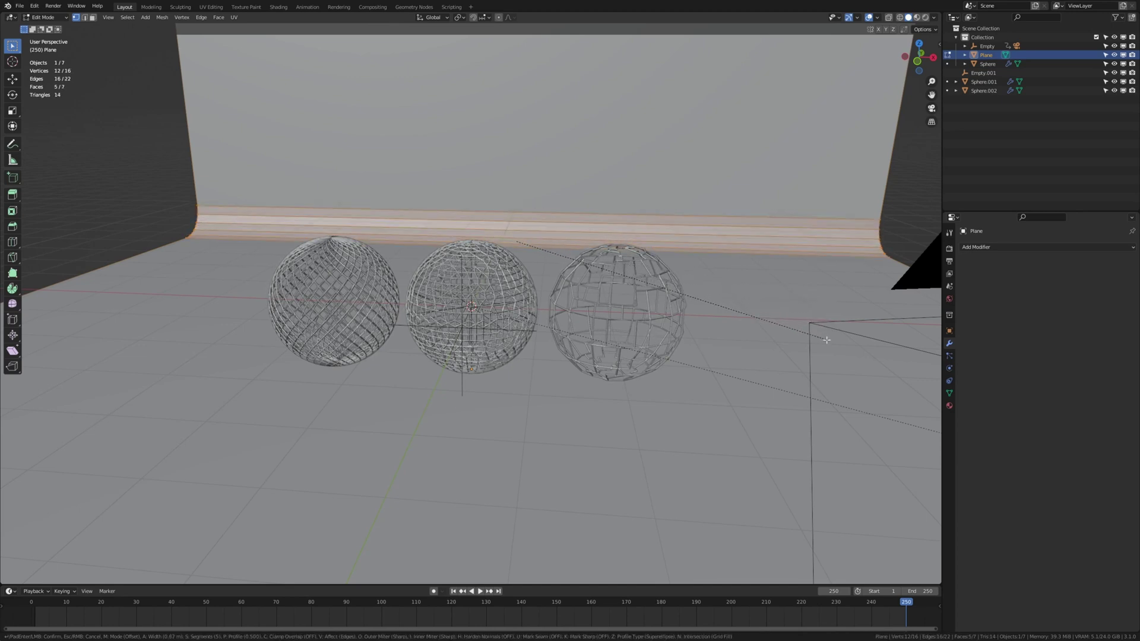
{"action": "scroll", "coordinate": [843, 344], "scroll_direction": "up", "scroll_amount": 3}
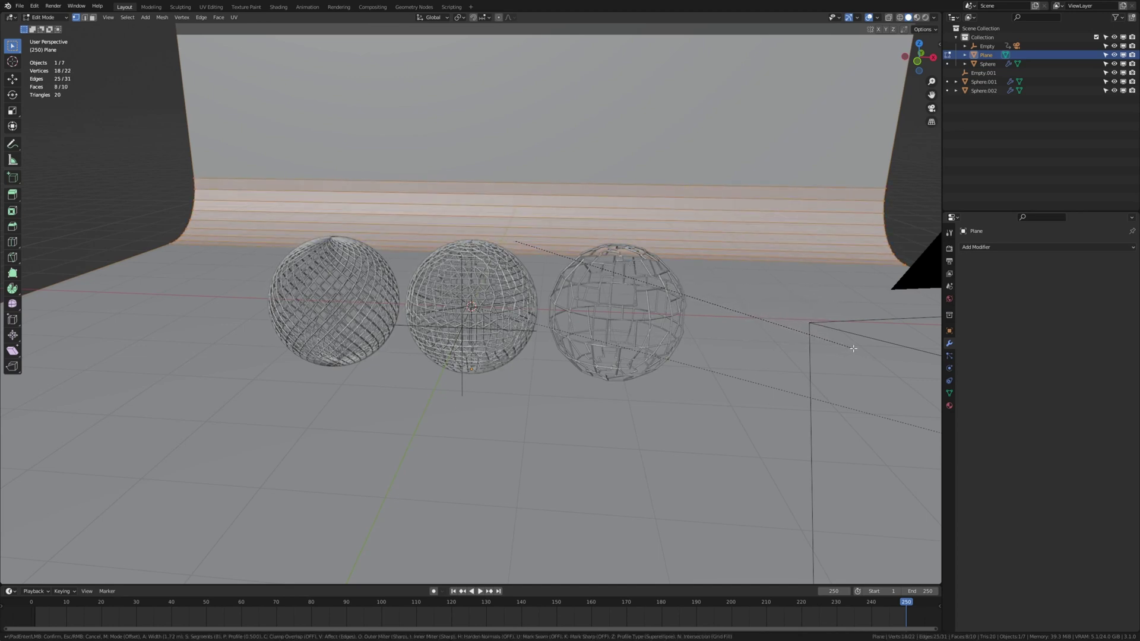
{"action": "scroll", "coordinate": [853, 349], "scroll_direction": "up", "scroll_amount": 2}
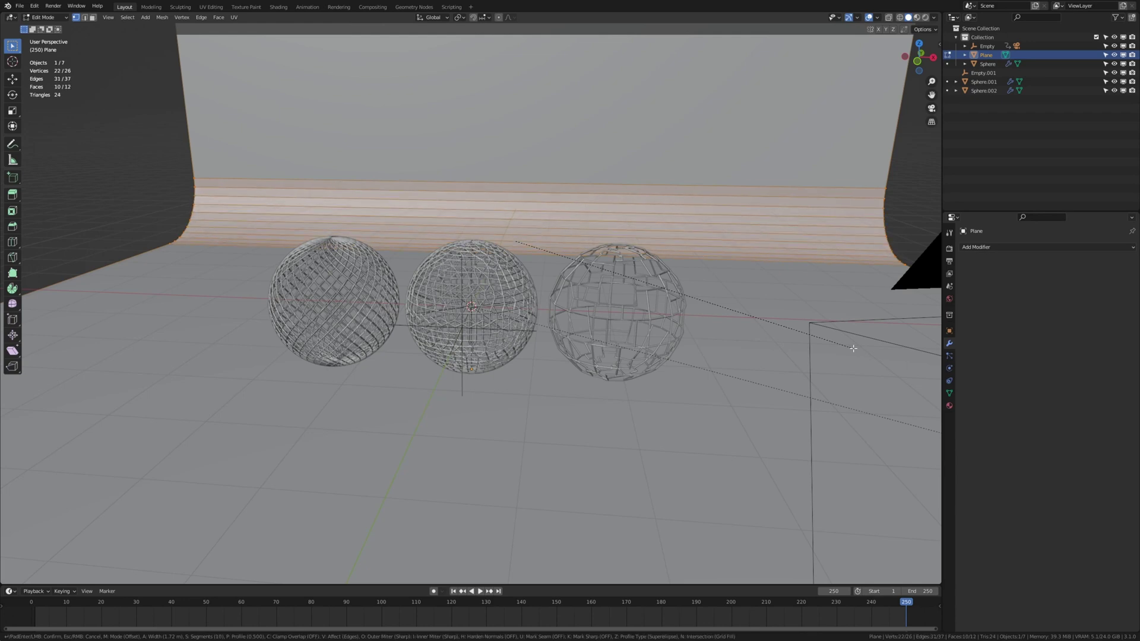
{"action": "left_click", "coordinate": [853, 349]}
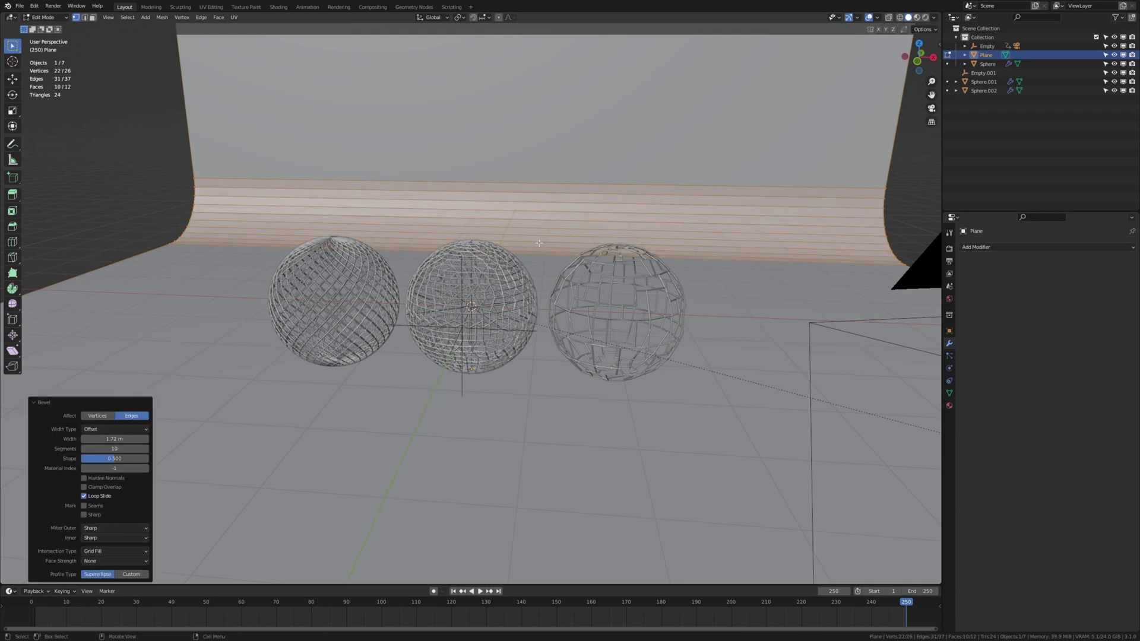
Shade the backdrop smooth and view the scene through the camera.
{"action": "key", "text": "Tab"}
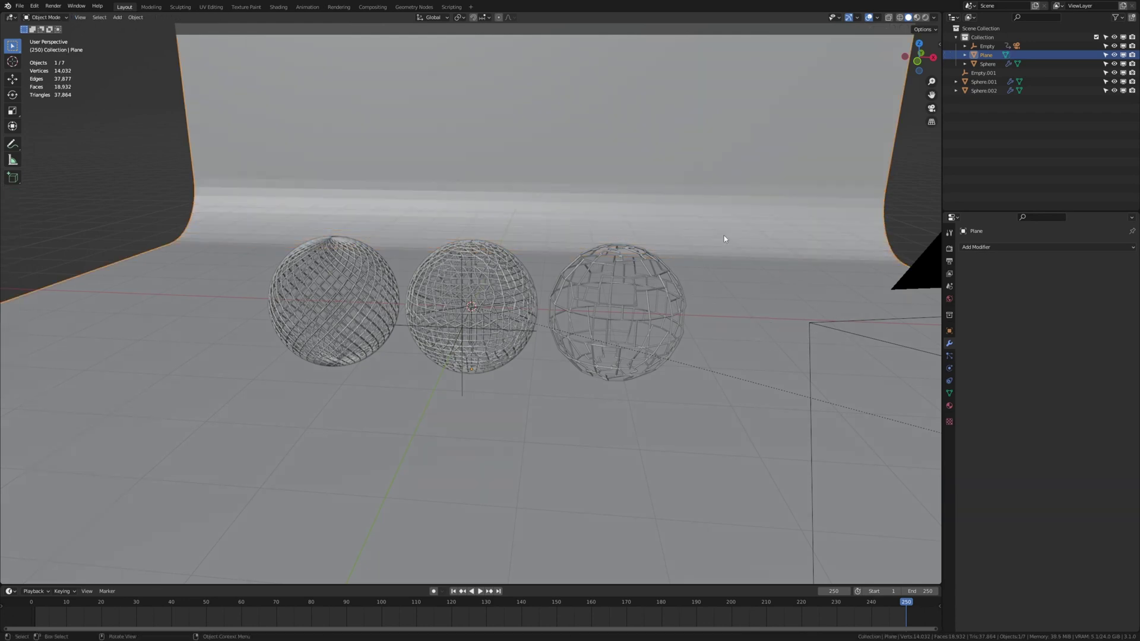
{"action": "right_click", "coordinate": [727, 239]}
{"action": "left_click", "coordinate": [726, 236]}
{"action": "key", "text": "KP_0"}
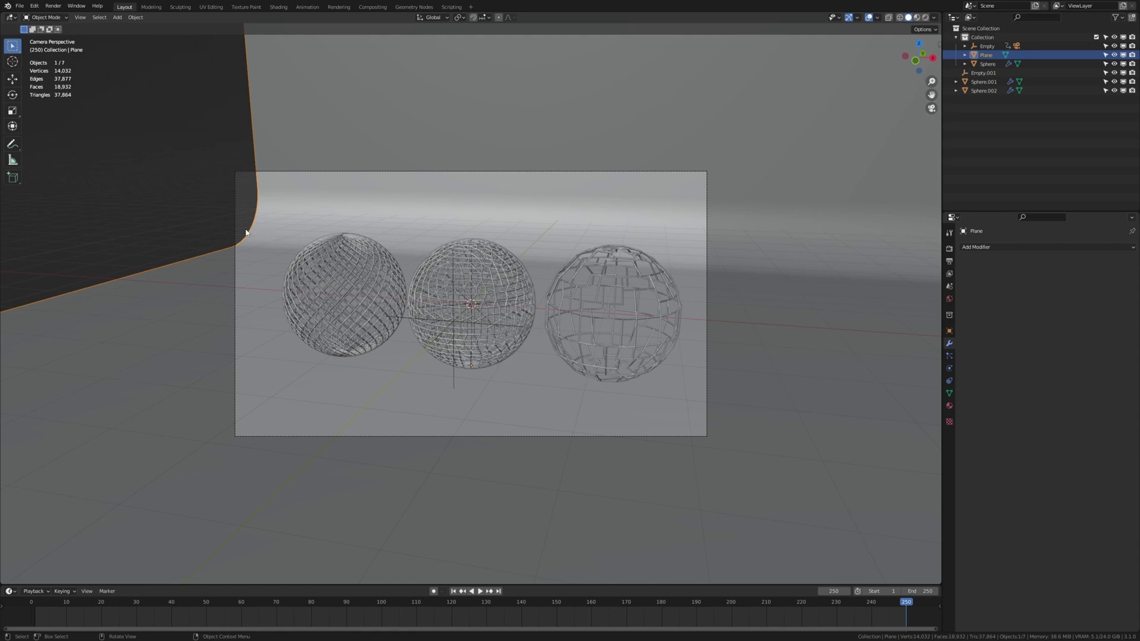
{"action": "scroll", "coordinate": [220, 182], "scroll_direction": "up", "scroll_amount": 2}
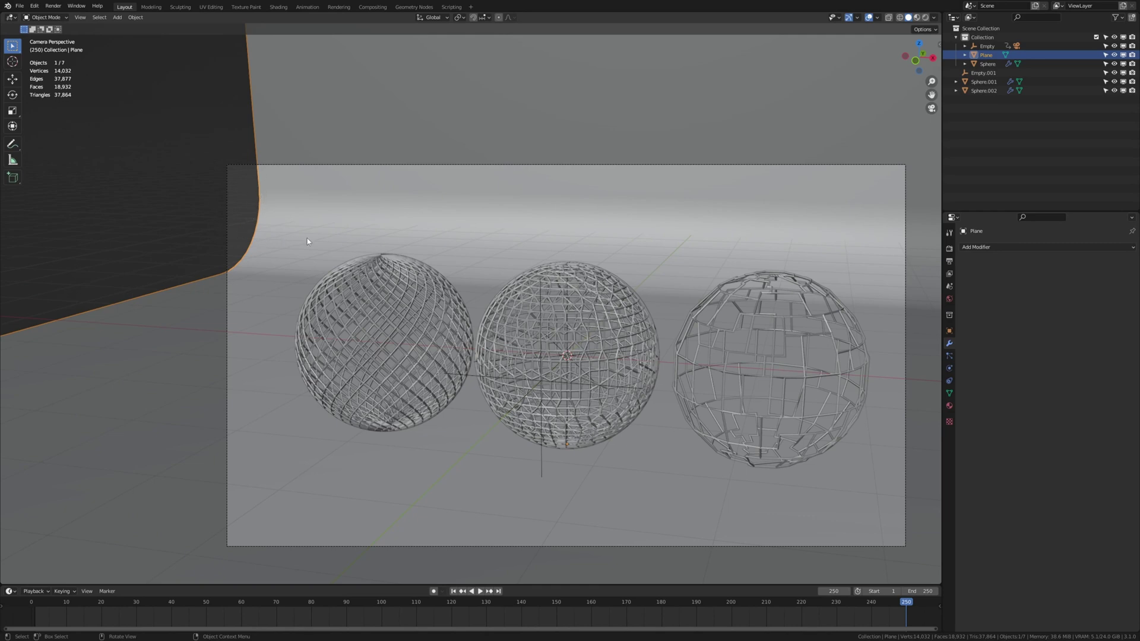
Scale the backdrop to 1.164 along X and return the timeline to frame 1.
{"action": "key", "text": "s"}
{"action": "key", "text": "x"}
{"action": "left_click", "coordinate": [258, 215]}
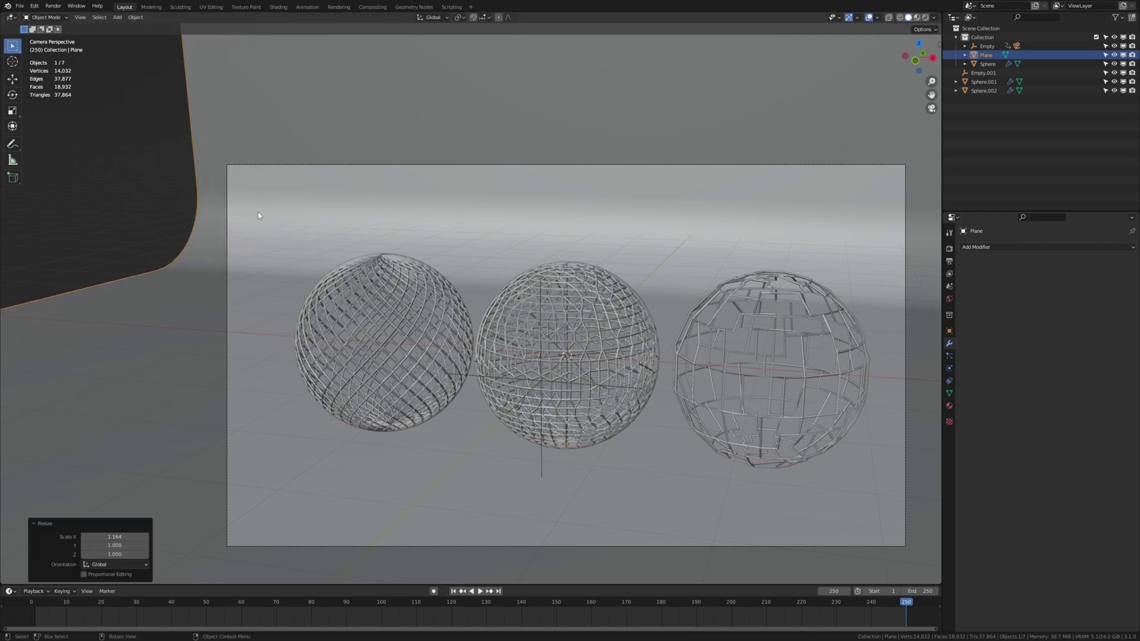
{"action": "scroll", "coordinate": [402, 336], "scroll_direction": "down", "scroll_amount": 3}
{"action": "scroll", "coordinate": [547, 460], "scroll_direction": "up", "scroll_amount": 2}
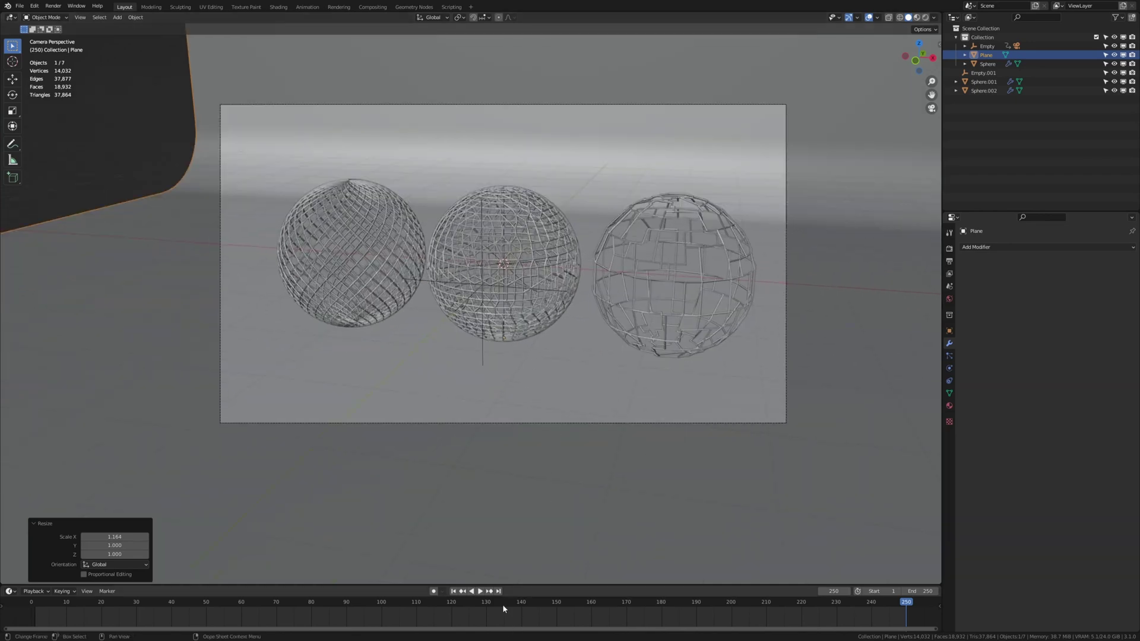
{"action": "left_click", "coordinate": [453, 591]}
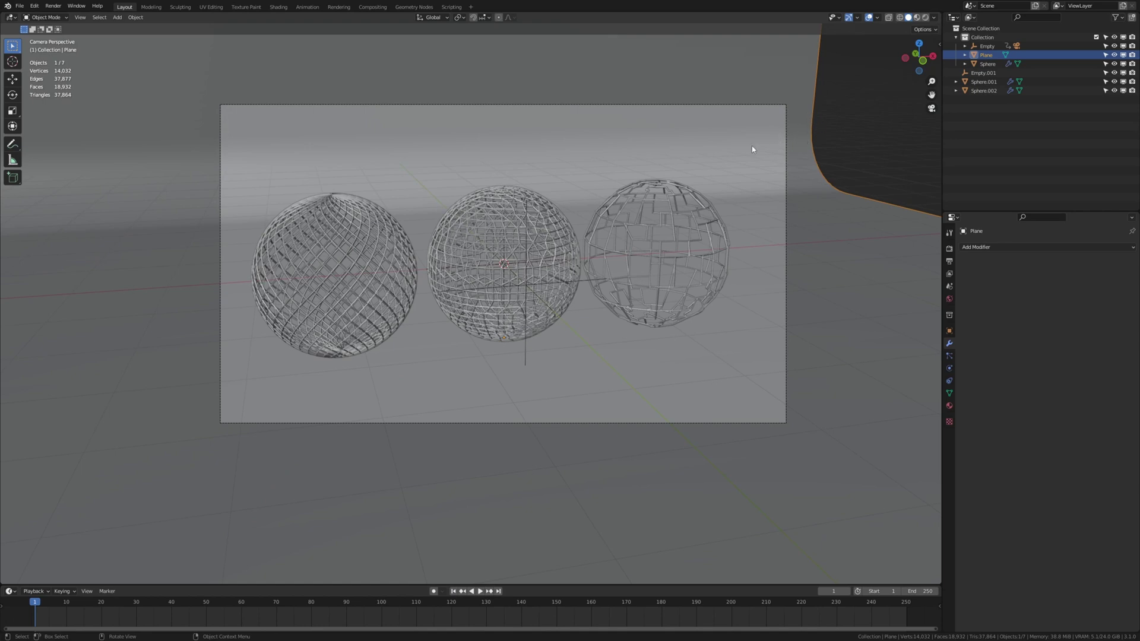
Set the World colour to an Environment Texture using shanghai_bund_4k.hdr and preview in Rendered shading.
{"action": "left_click", "coordinate": [949, 298]}
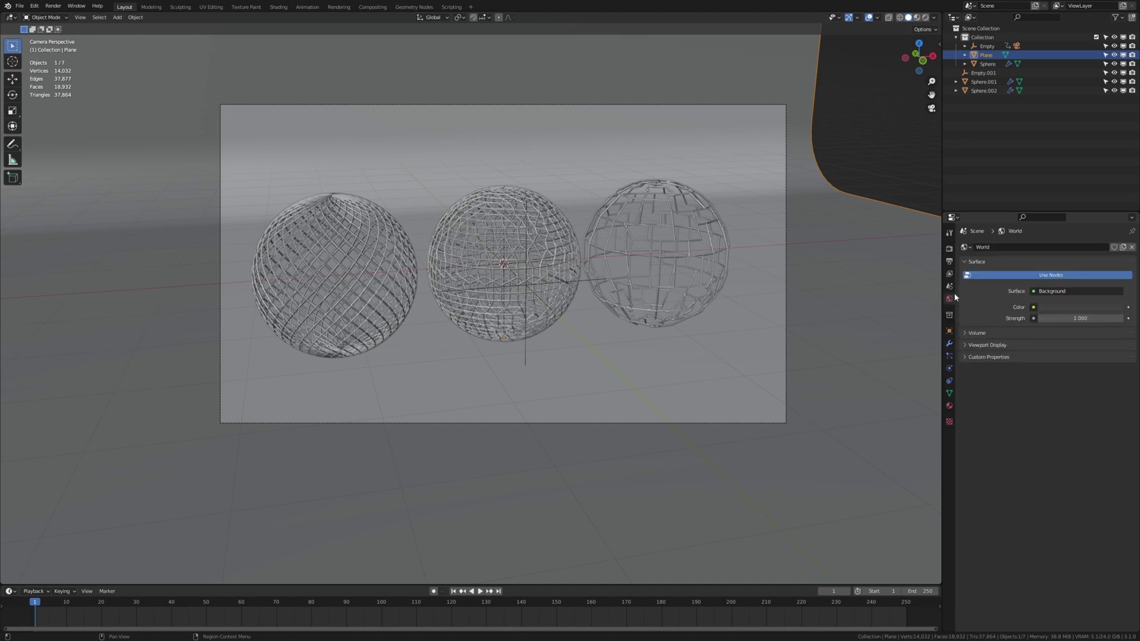
{"action": "left_click", "coordinate": [1034, 307]}
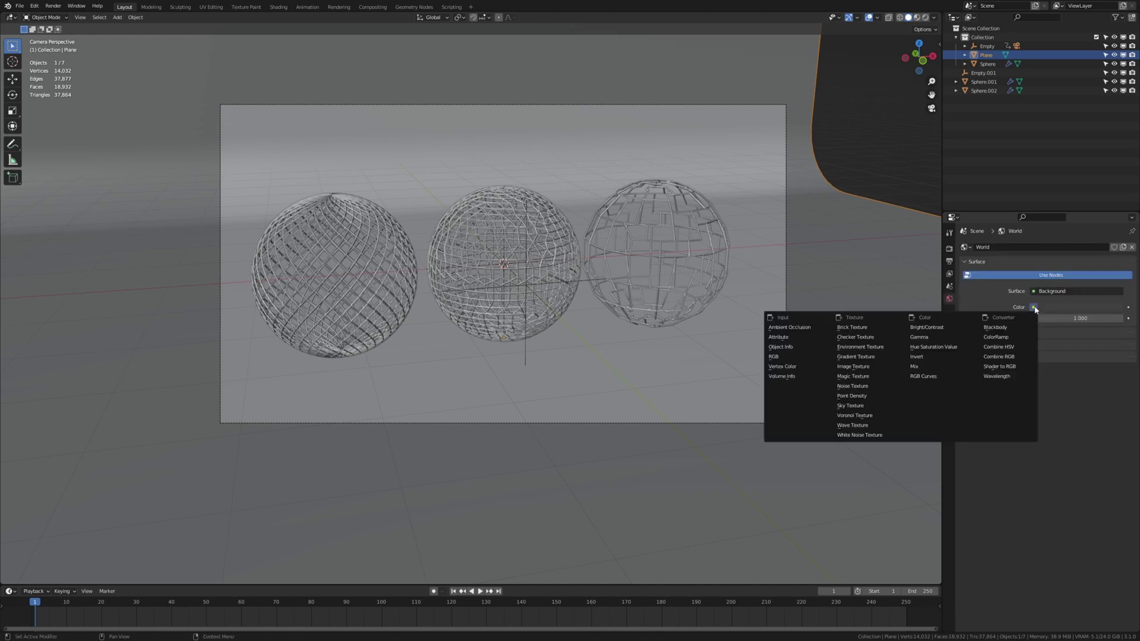
{"action": "left_click", "coordinate": [896, 348]}
{"action": "left_click", "coordinate": [1096, 318]}
{"action": "scroll", "coordinate": [425, 355], "scroll_direction": "down", "scroll_amount": 2}
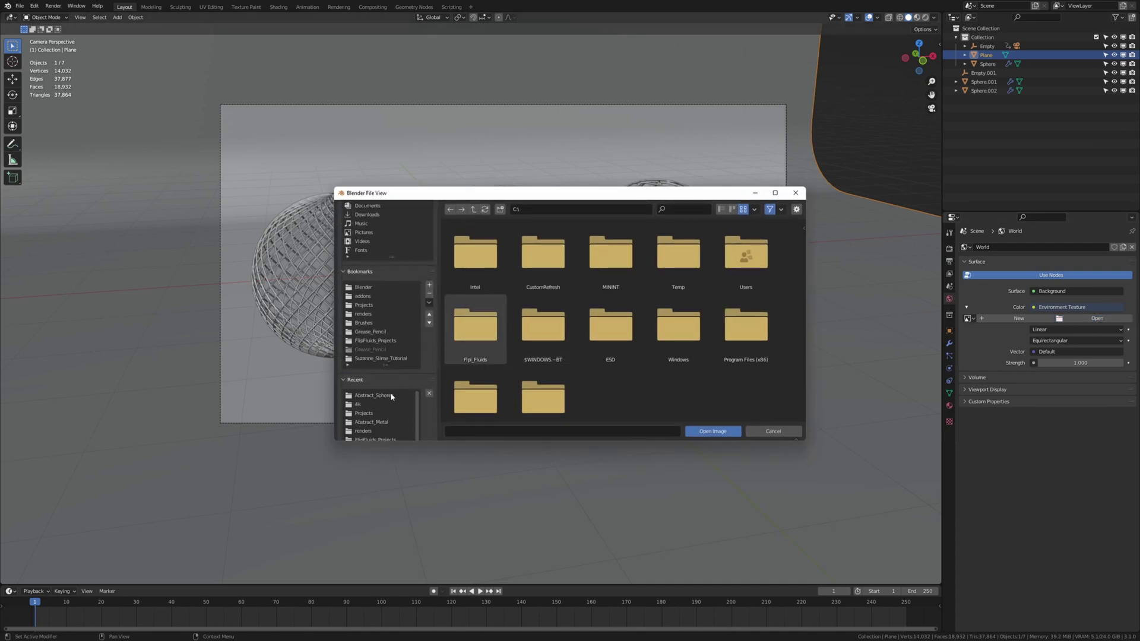
{"action": "left_click", "coordinate": [385, 402]}
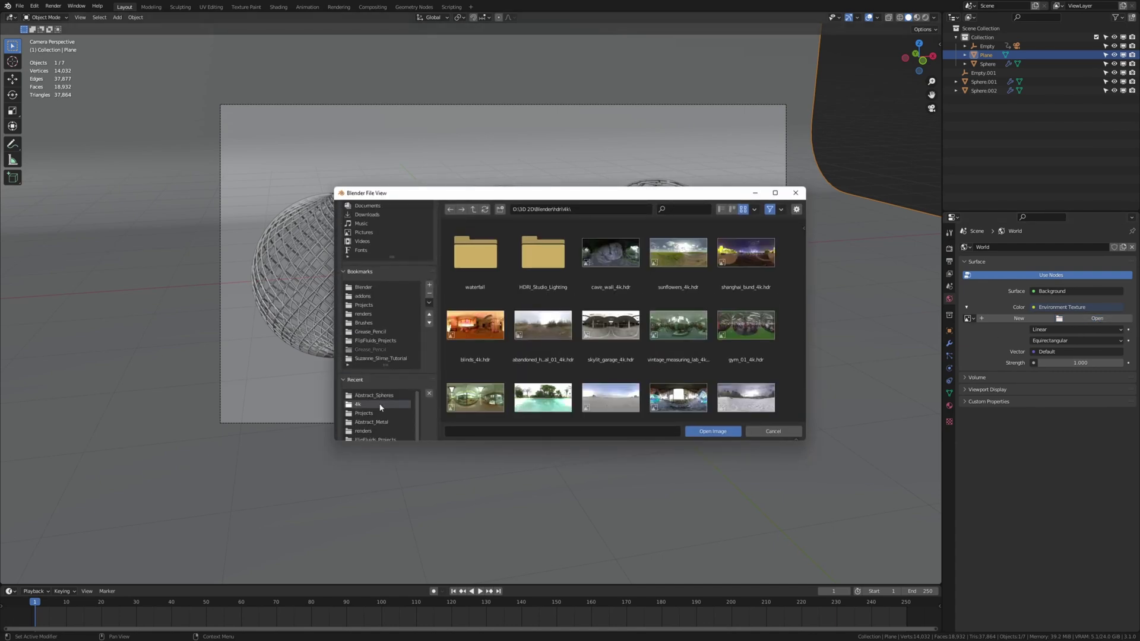
{"action": "double_click", "coordinate": [759, 250]}
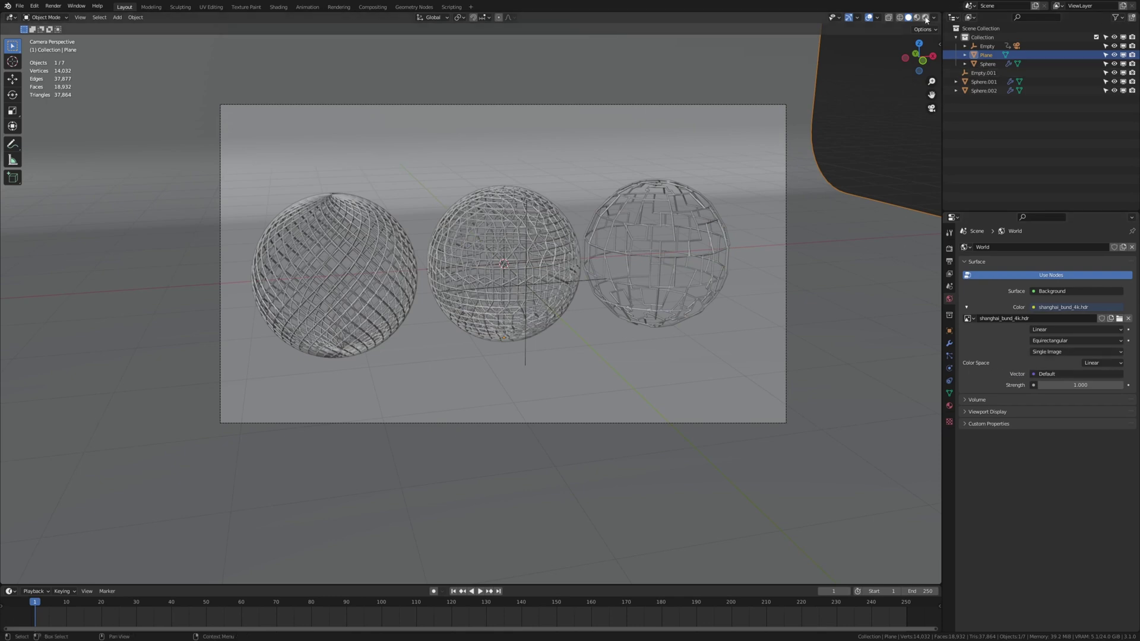
{"action": "left_click", "coordinate": [925, 19]}
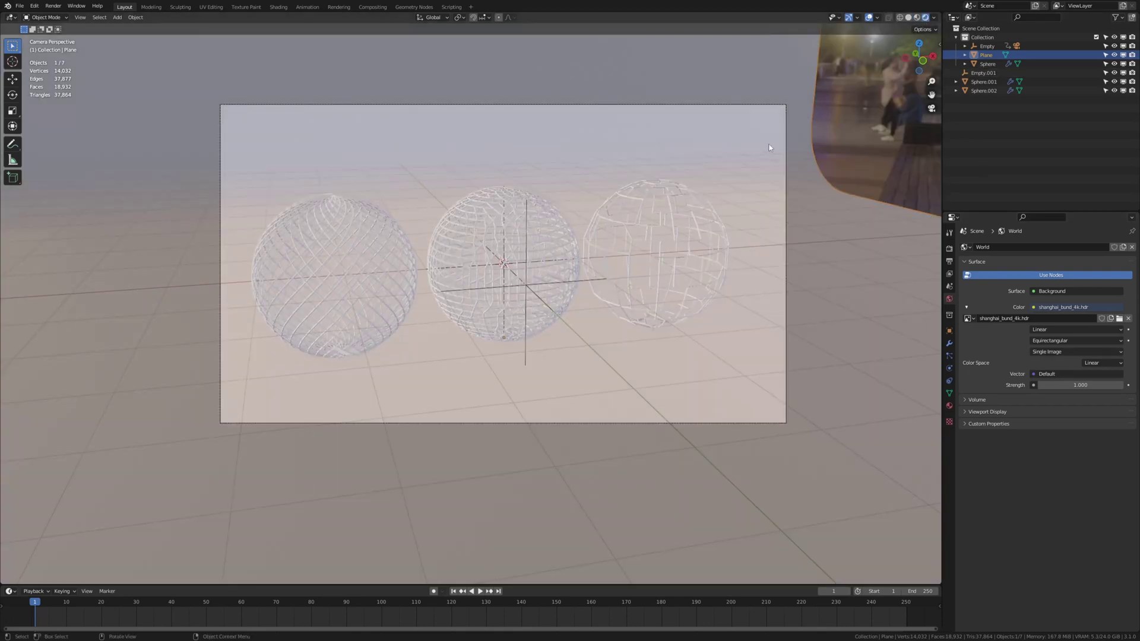
In the Shading workspace's rendered camera view, give the left sphere Sphere.002 a new material.
{"action": "left_click", "coordinate": [278, 7]}
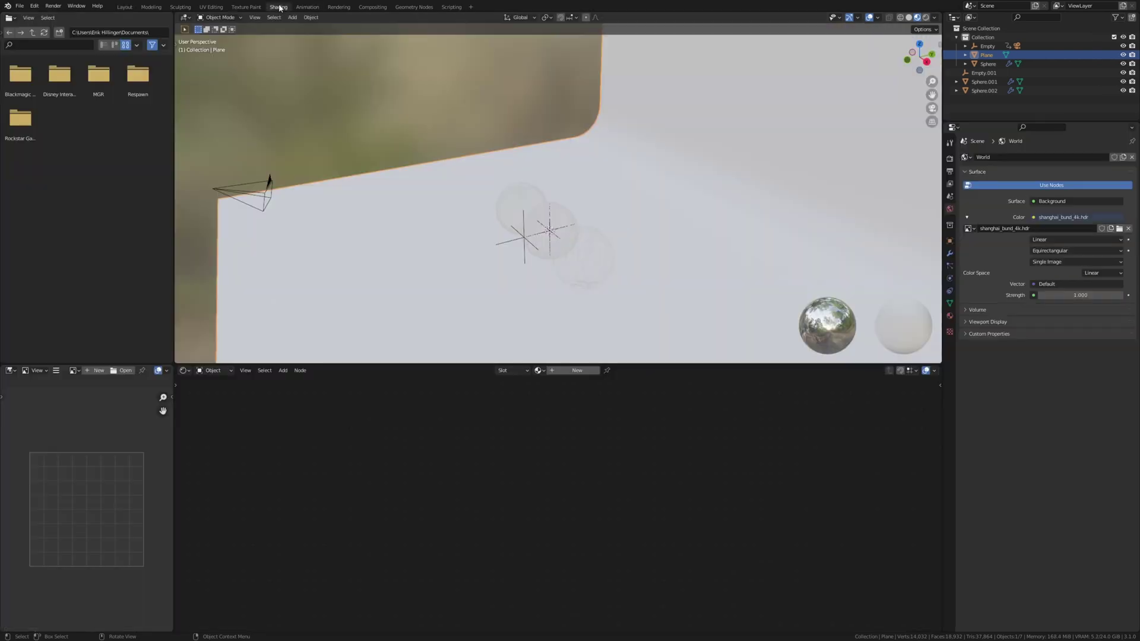
{"action": "key", "text": "KP_0"}
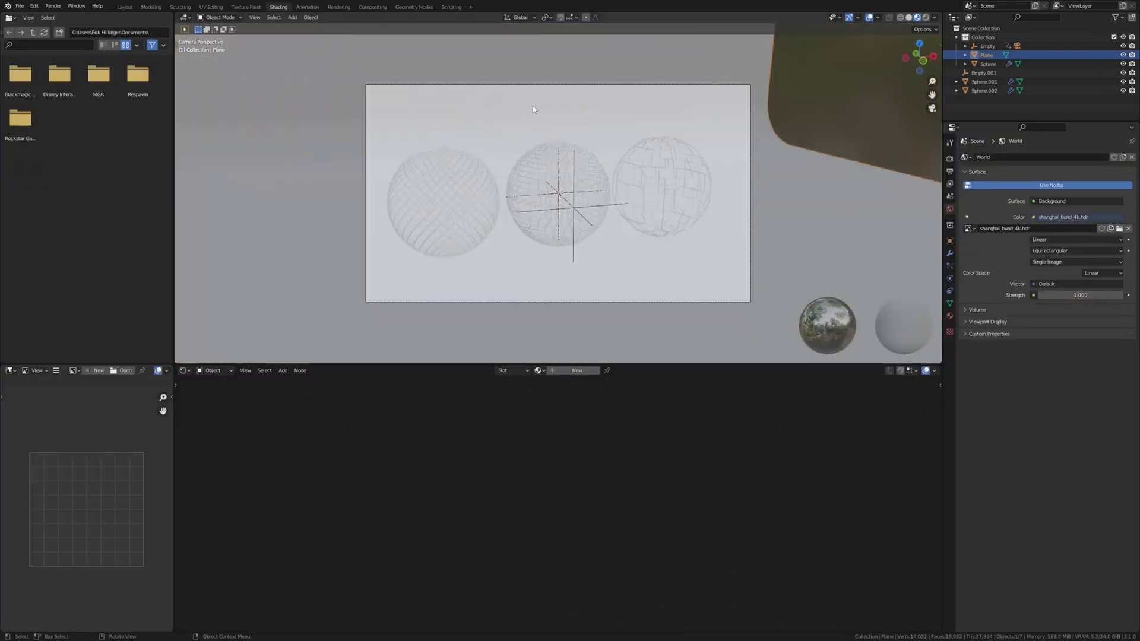
{"action": "left_click", "coordinate": [924, 19]}
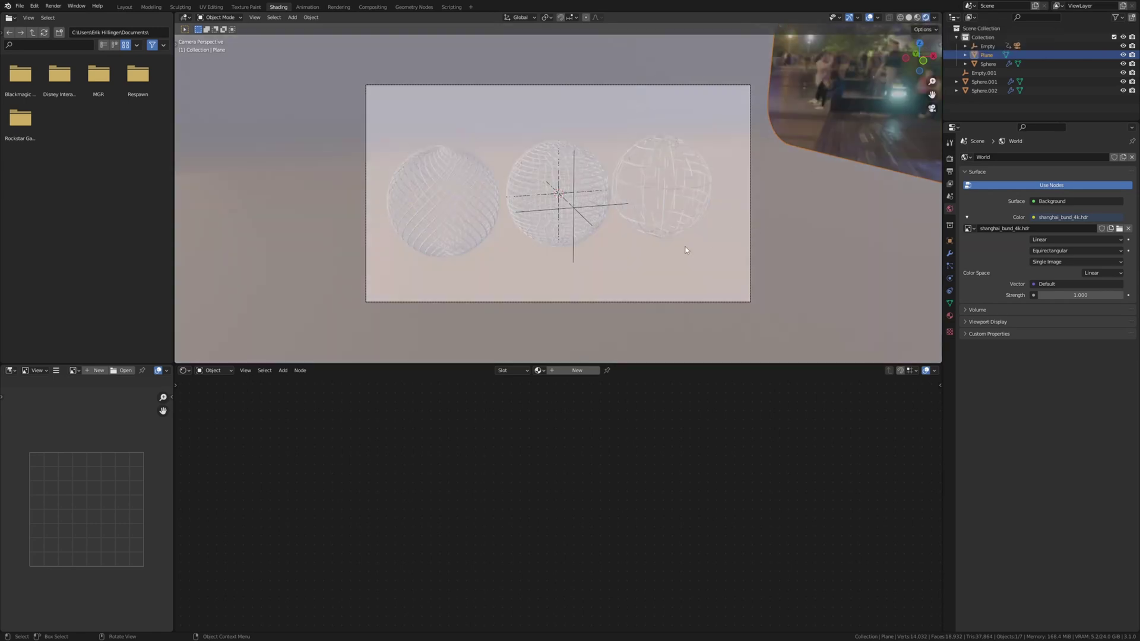
{"action": "left_click", "coordinate": [474, 183]}
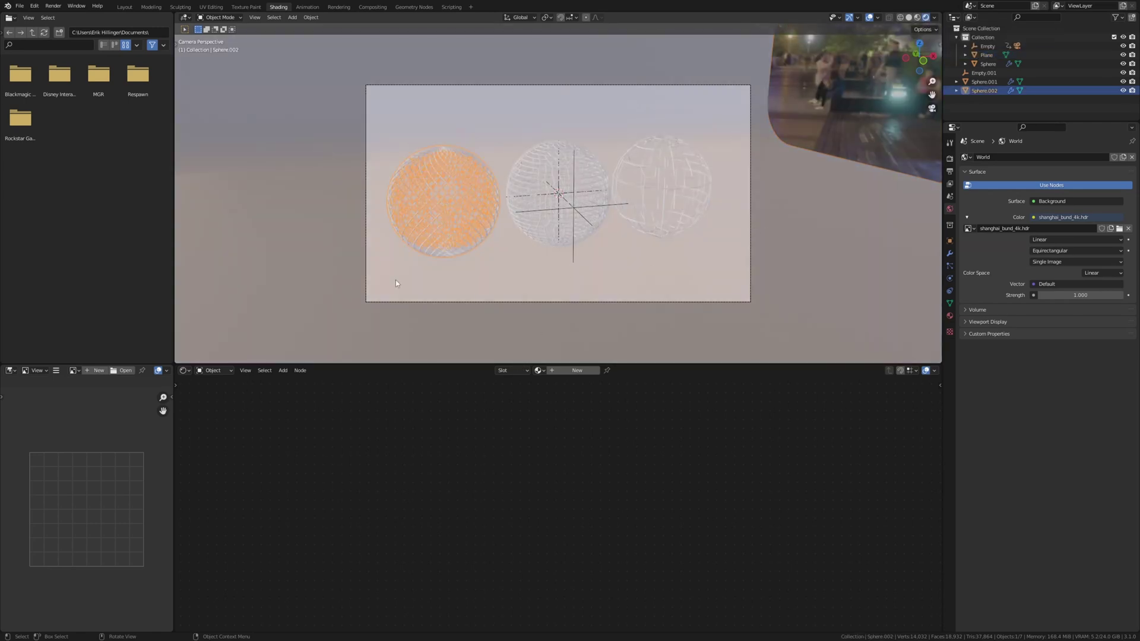
{"action": "left_click", "coordinate": [576, 369]}
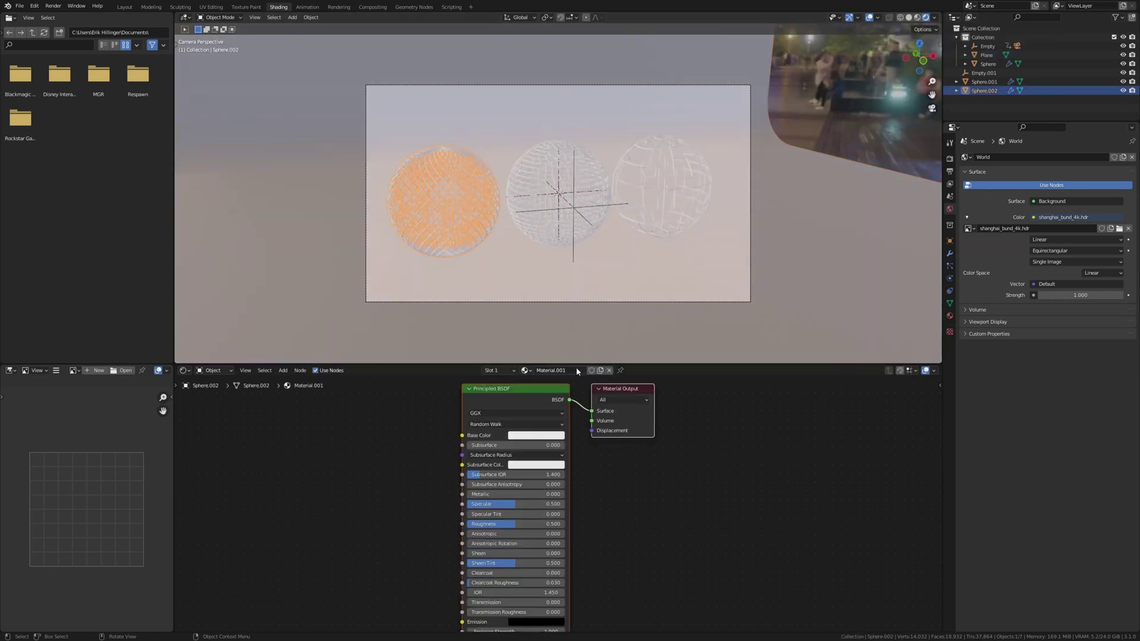
Set the Principled BSDF Metallic to 1 and Roughness to 0.1.
{"action": "left_click", "coordinate": [505, 494]}
{"action": "type", "text": "1"}
{"action": "key", "text": "Return"}
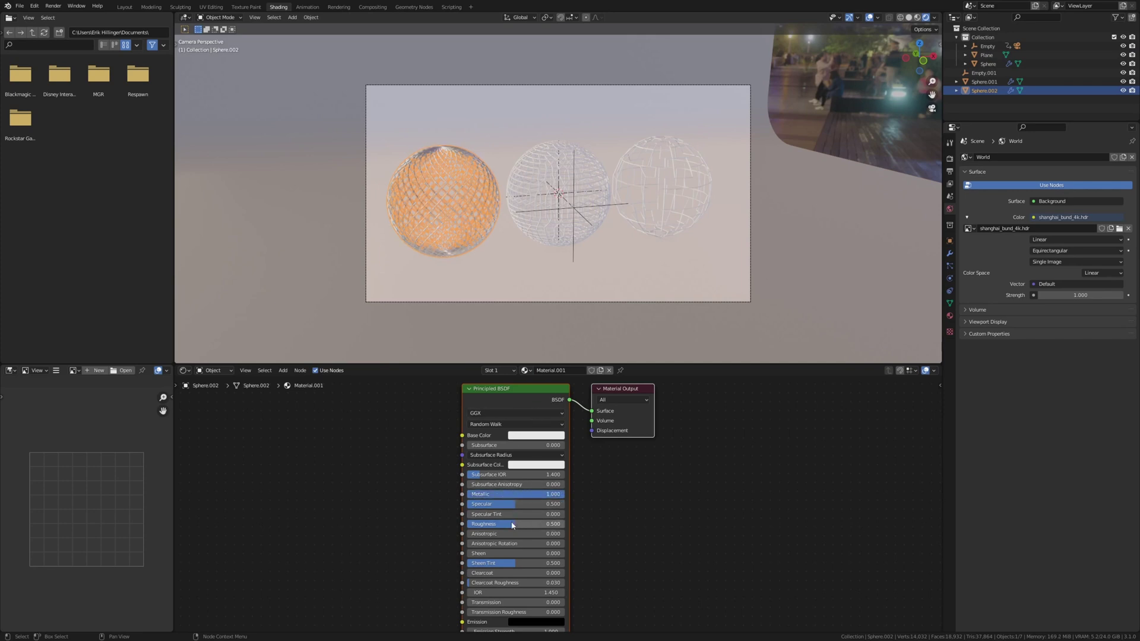
{"action": "left_click", "coordinate": [512, 524]}
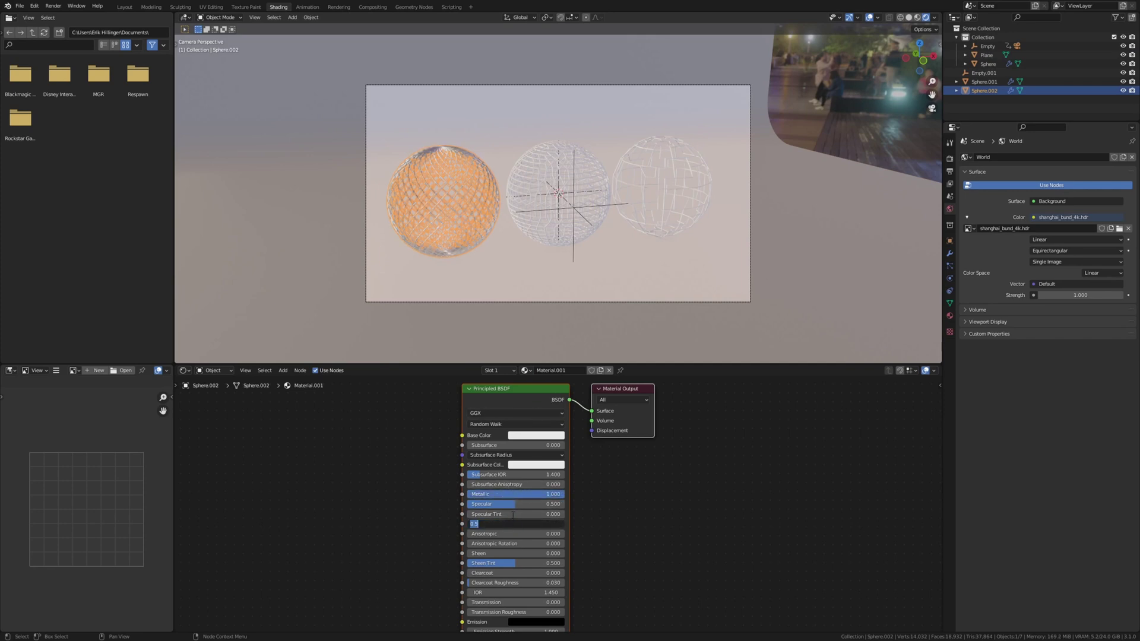
{"action": "type", "text": "0.1"}
{"action": "key", "text": "Return"}
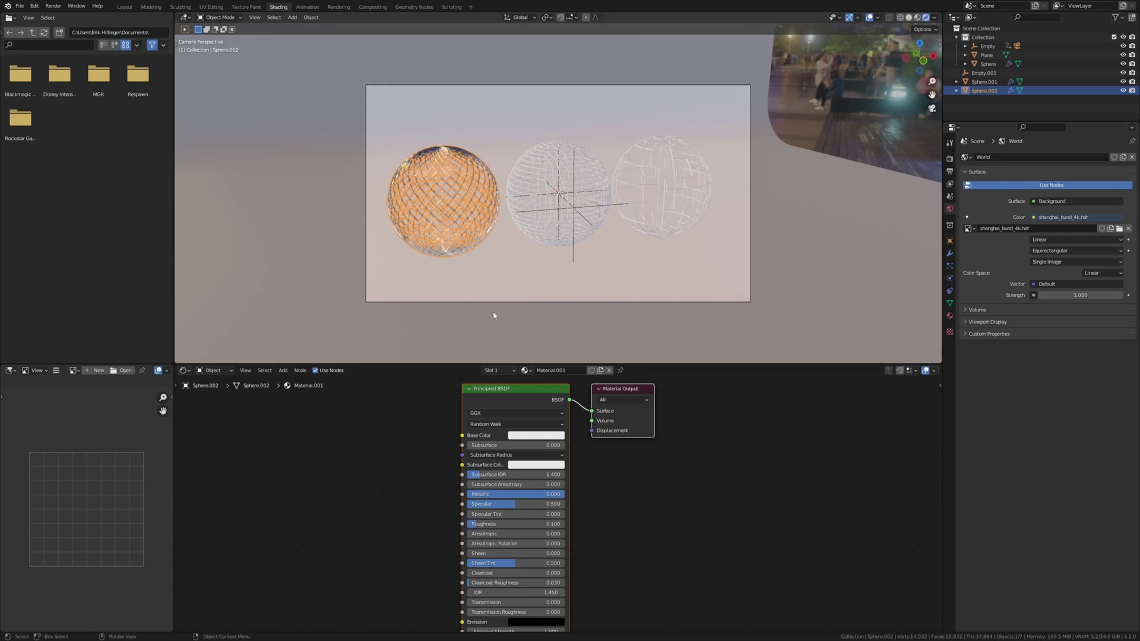
{"action": "scroll", "coordinate": [526, 209], "scroll_direction": "up", "scroll_amount": 2}
Link the left sphere's material to the middle and right spheres.
{"action": "left_click", "coordinate": [549, 151], "text": "shift"}
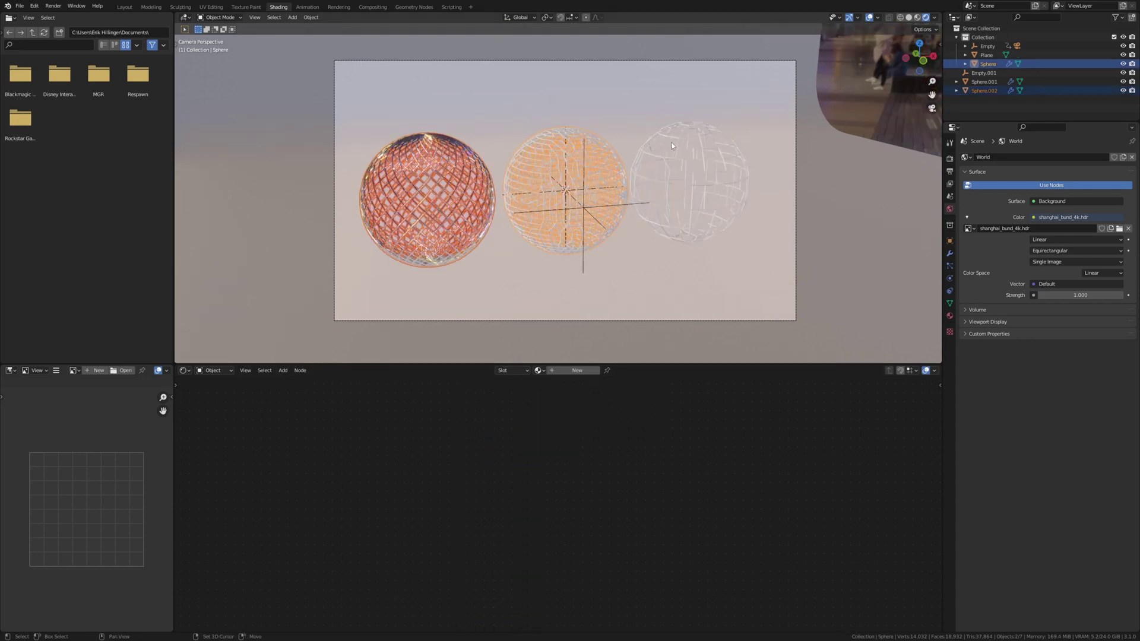
{"action": "left_click", "coordinate": [701, 140], "text": "shift"}
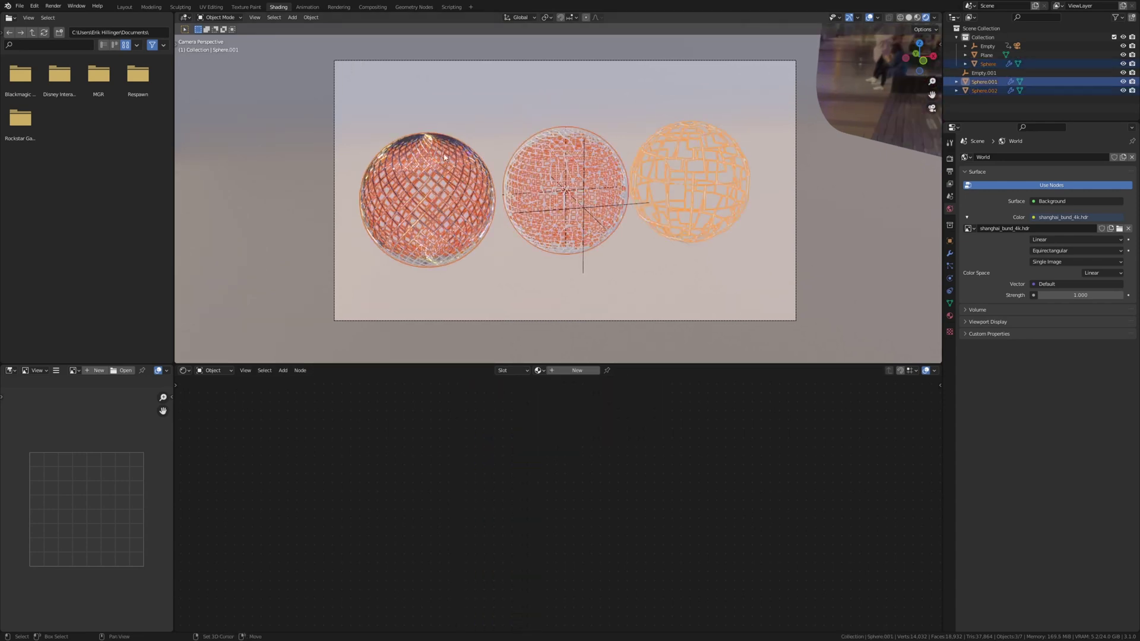
{"action": "left_click", "coordinate": [429, 141], "text": "shift"}
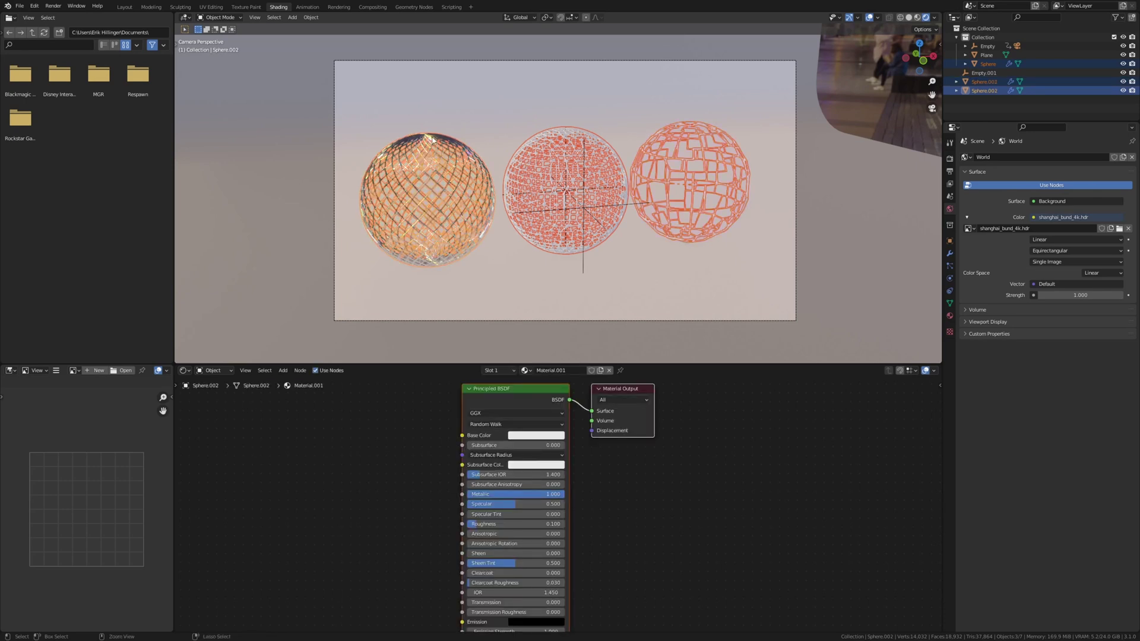
{"action": "key", "text": "ctrl+l"}
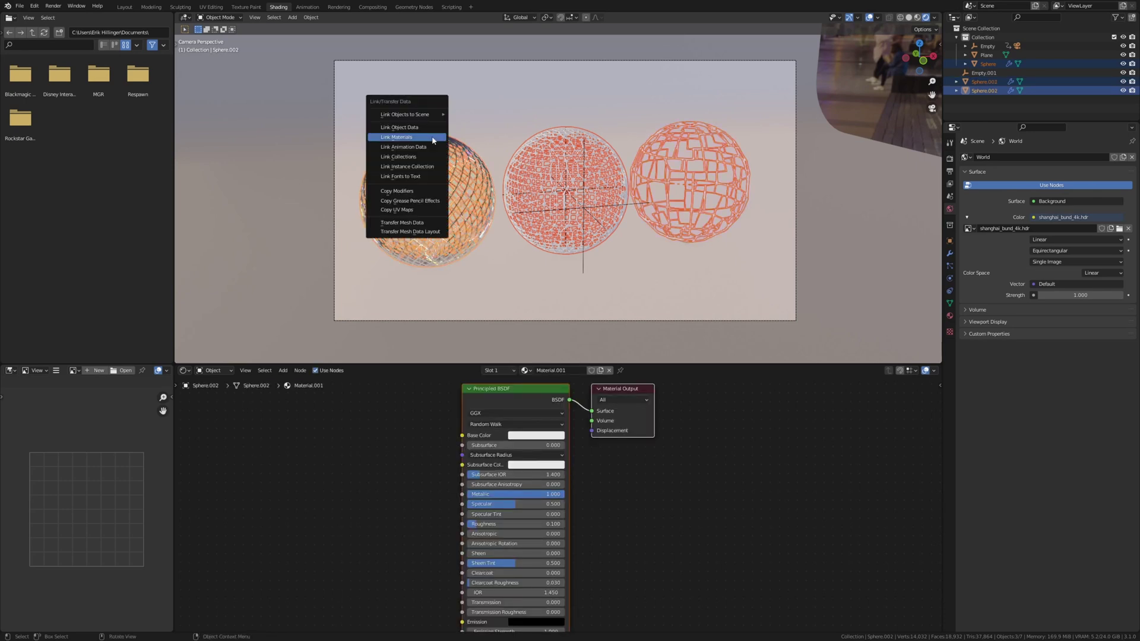
{"action": "left_click", "coordinate": [432, 140]}
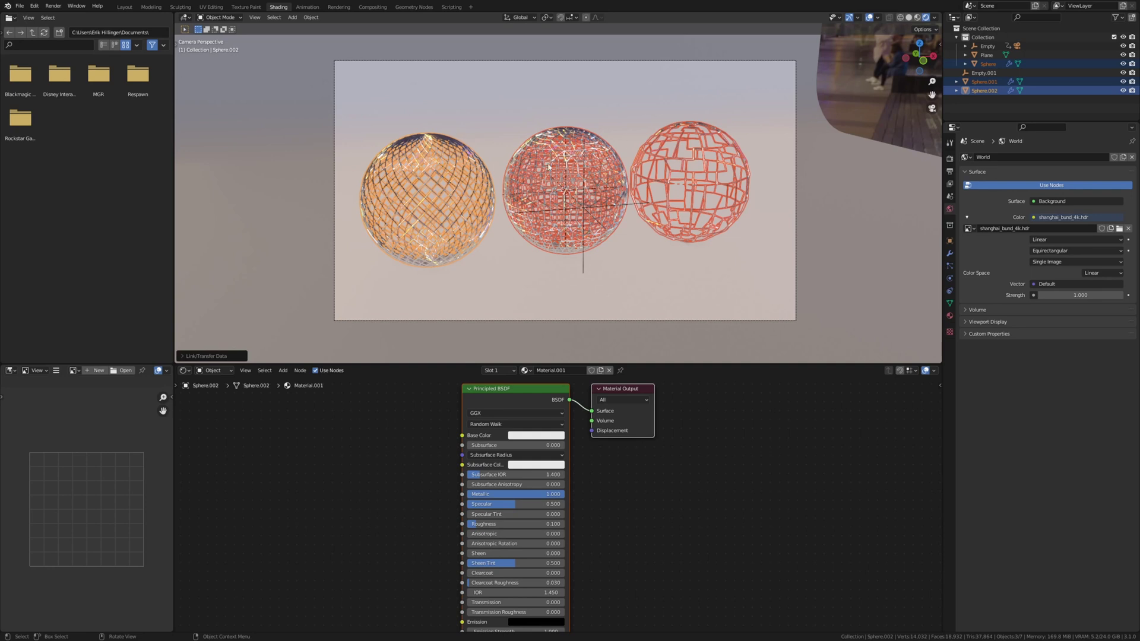
Try a green base colour on the left sphere's material, then revert it to white.
{"action": "left_click", "coordinate": [480, 168]}
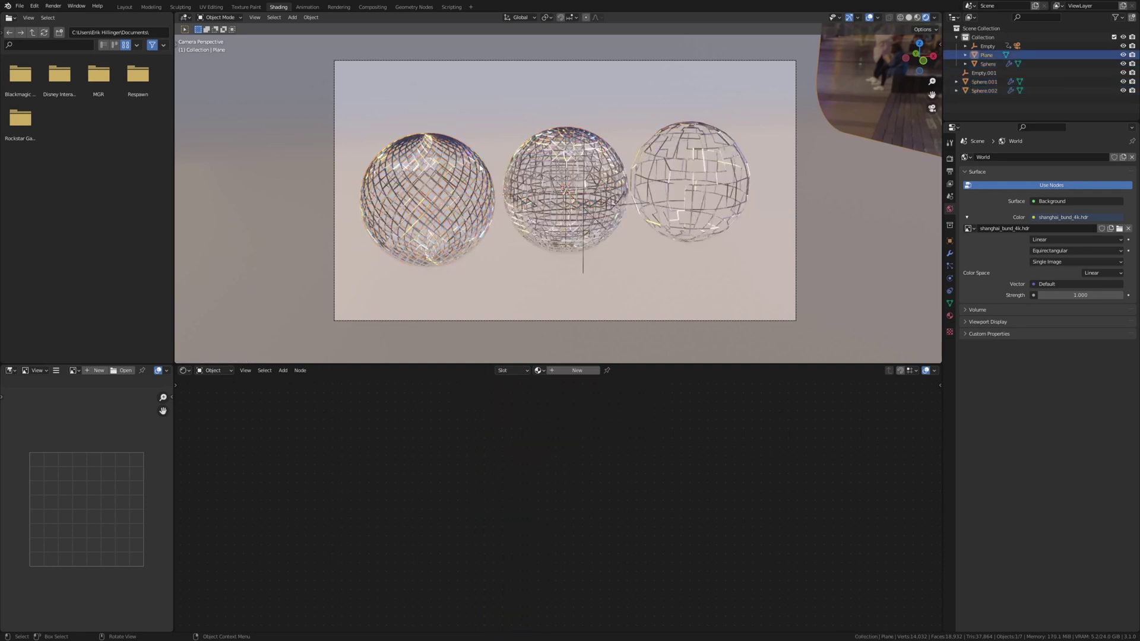
{"action": "left_click", "coordinate": [433, 140]}
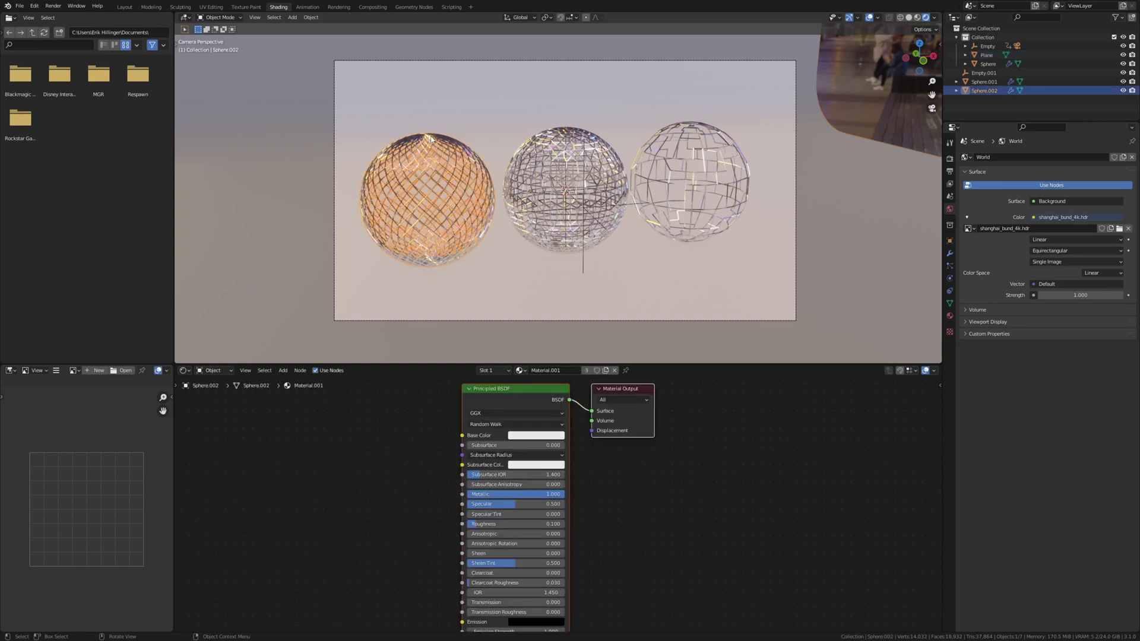
{"action": "left_click", "coordinate": [518, 438]}
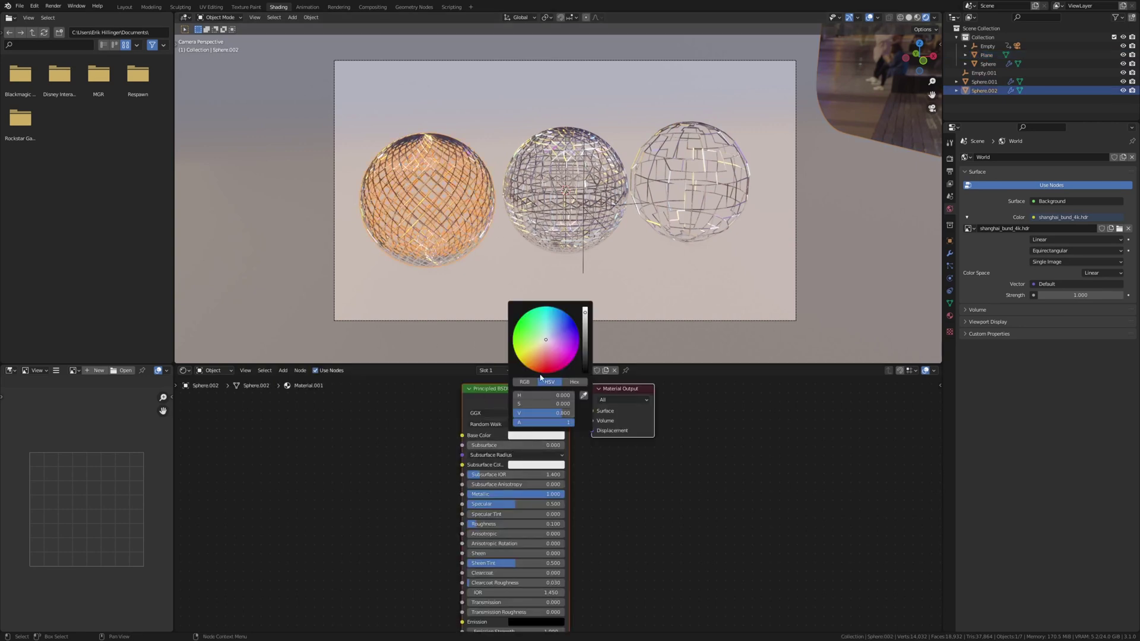
{"action": "left_click_drag", "start_coordinate": [545, 339], "coordinate": [526, 327]}
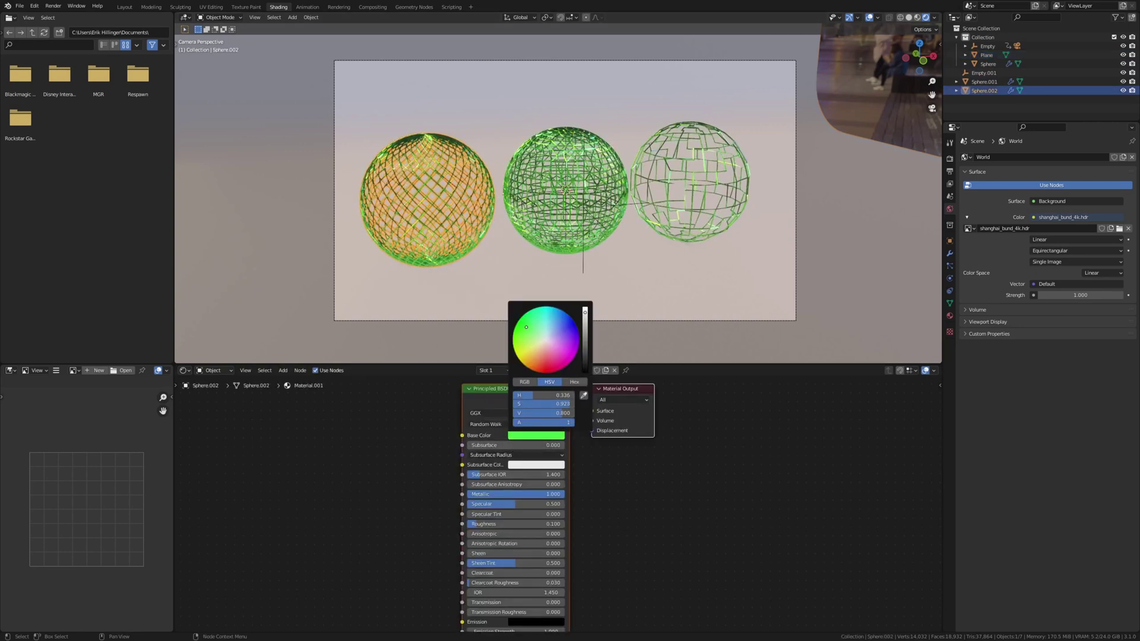
{"action": "key", "text": "BackSpace"}
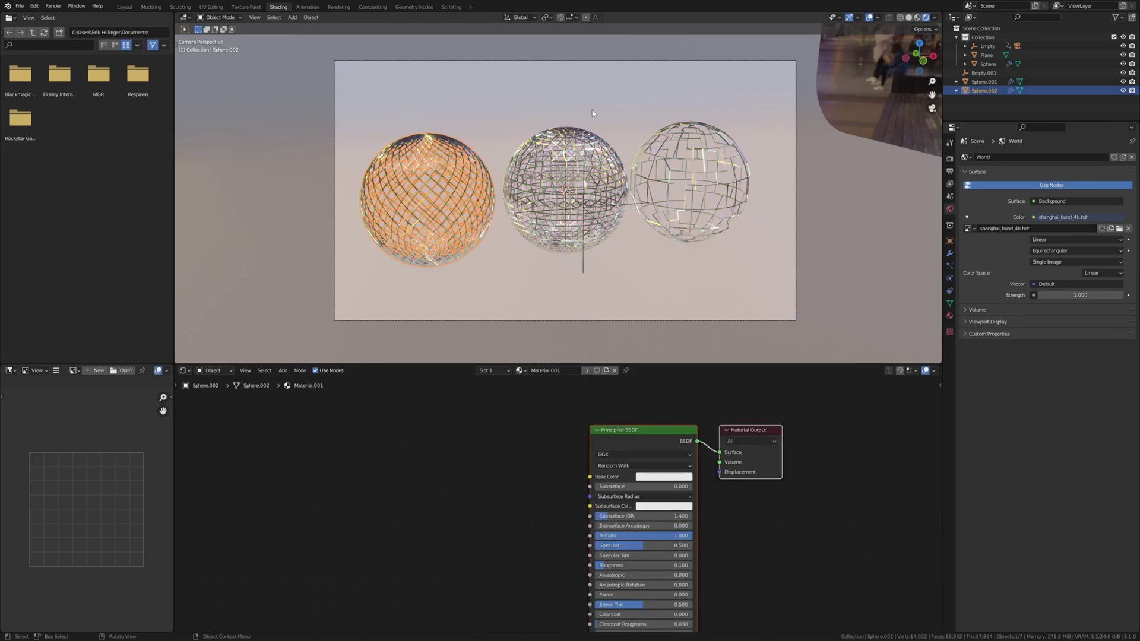
Add Texture Coordinate and Mapping nodes to the world HDRI and rotate it -33.2° on Z.
{"action": "left_click", "coordinate": [224, 371]}
{"action": "left_click", "coordinate": [220, 390]}
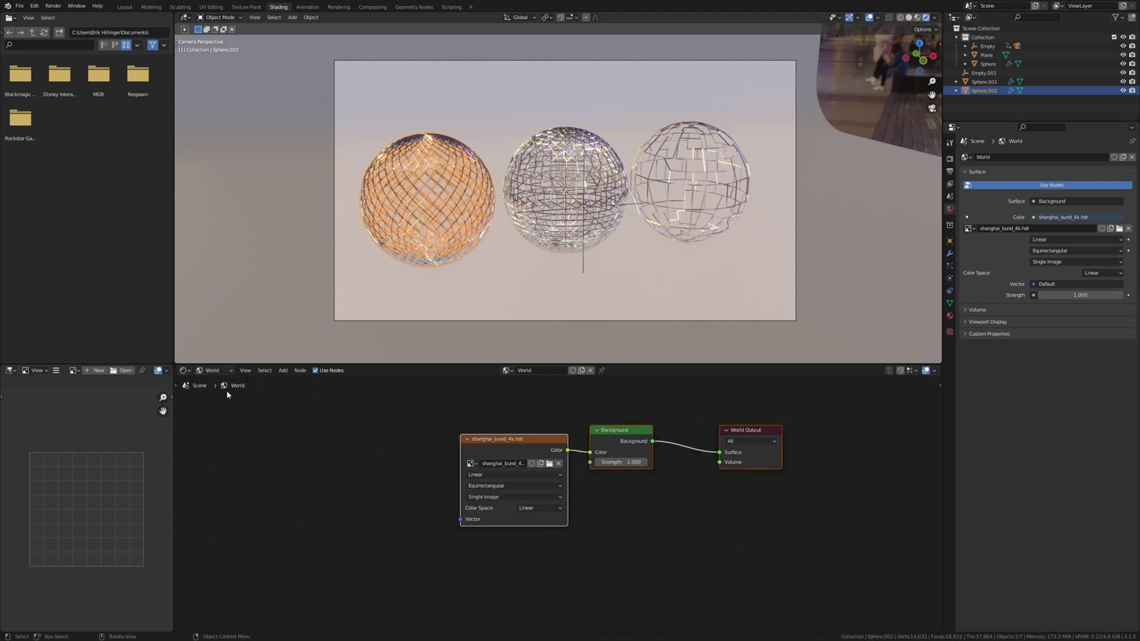
{"action": "left_click", "coordinate": [490, 448]}
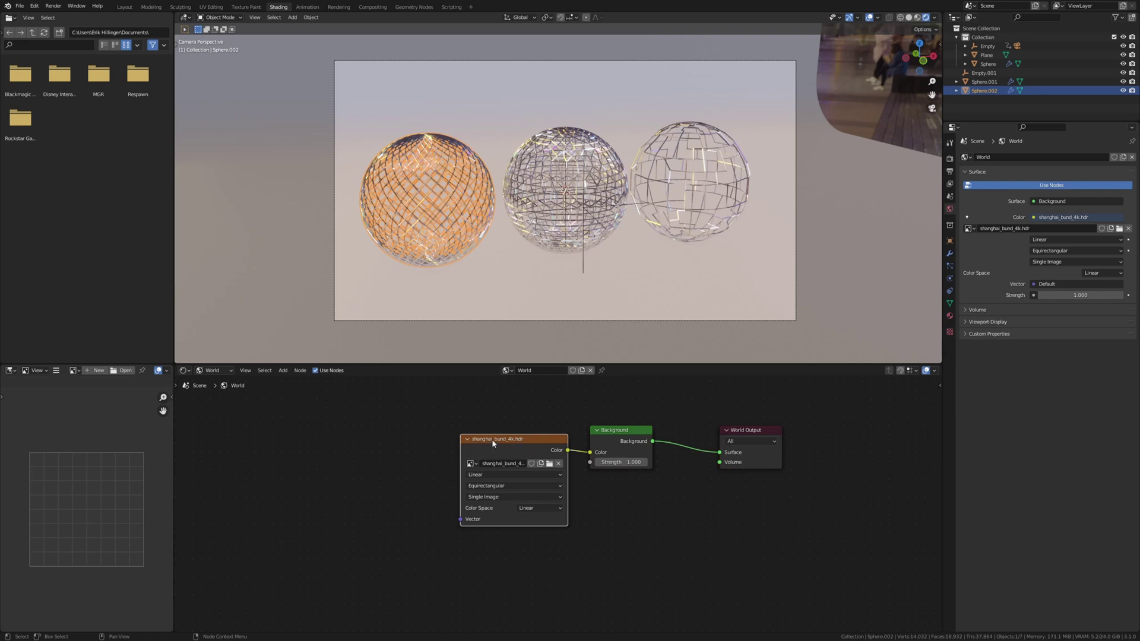
{"action": "key", "text": "ctrl+t"}
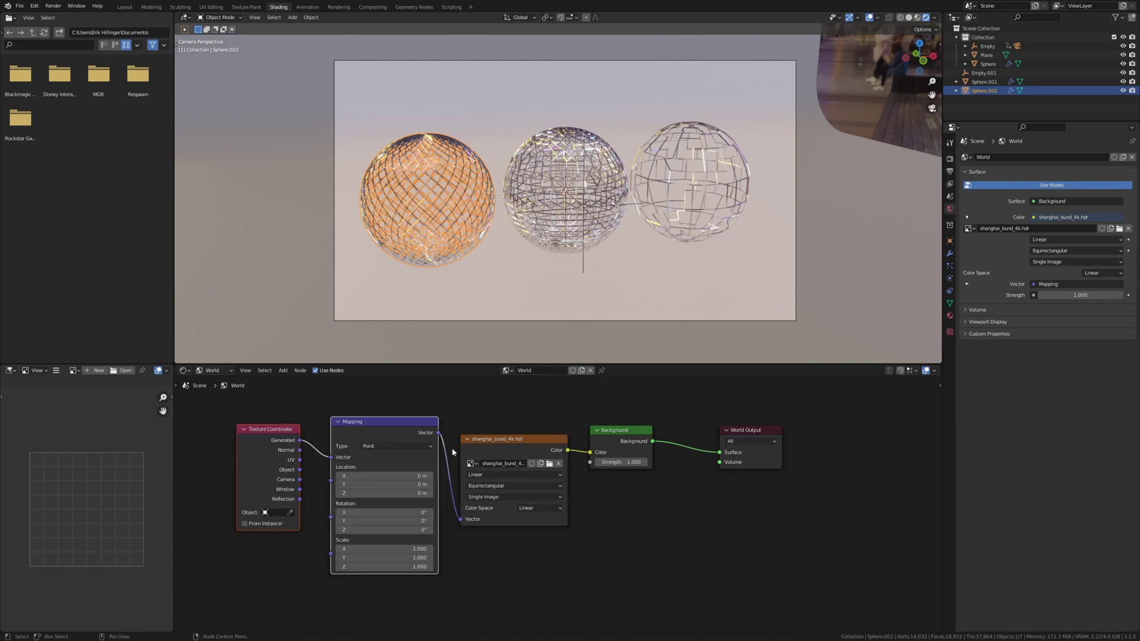
{"action": "mouse_move", "coordinate": [393, 530]}
{"action": "left_mouse_down"}
{"action": "mouse_move", "coordinate": [410, 529]}
{"action": "mouse_move", "coordinate": [370, 529]}
{"action": "left_mouse_up"}
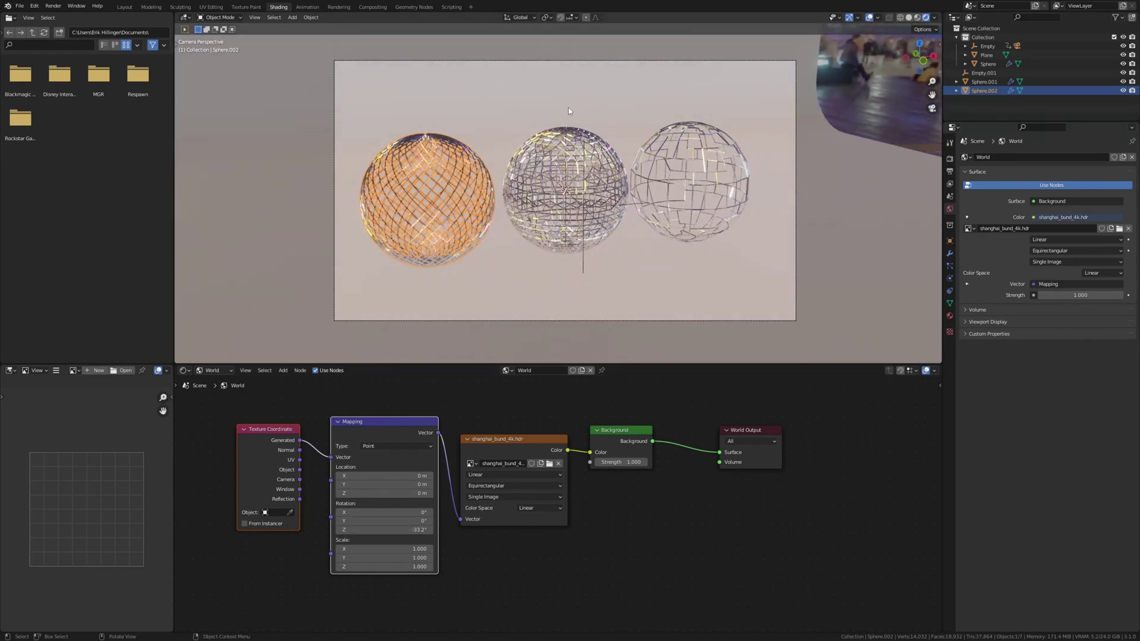
Select the camera in Layout and enable Depth of Field in its data properties.
{"action": "left_click", "coordinate": [125, 6]}
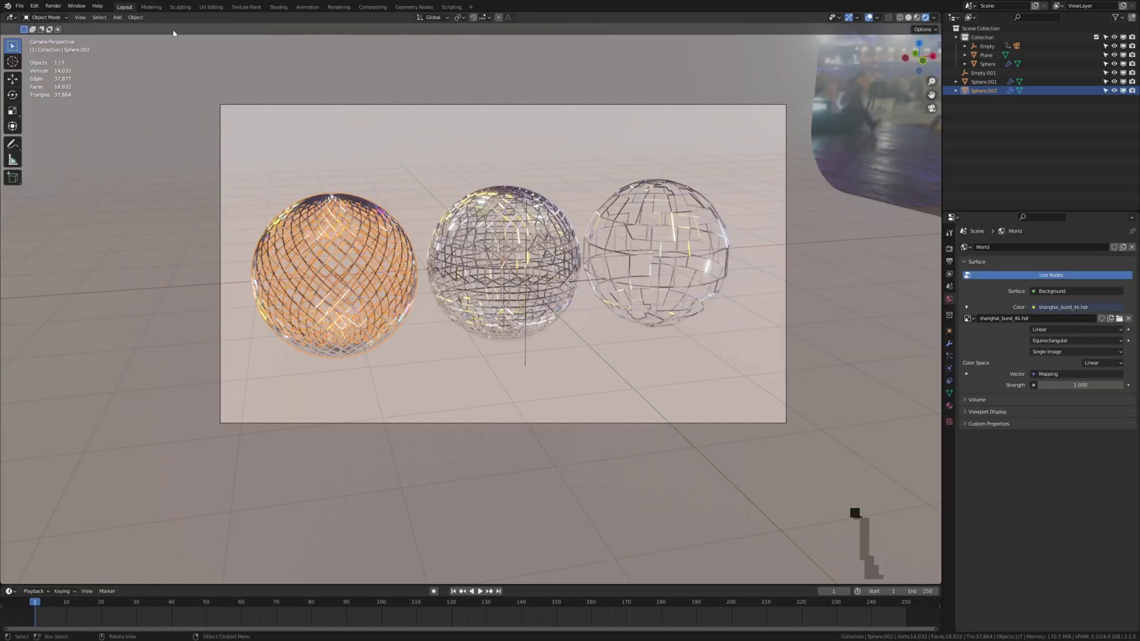
{"action": "left_click", "coordinate": [788, 118]}
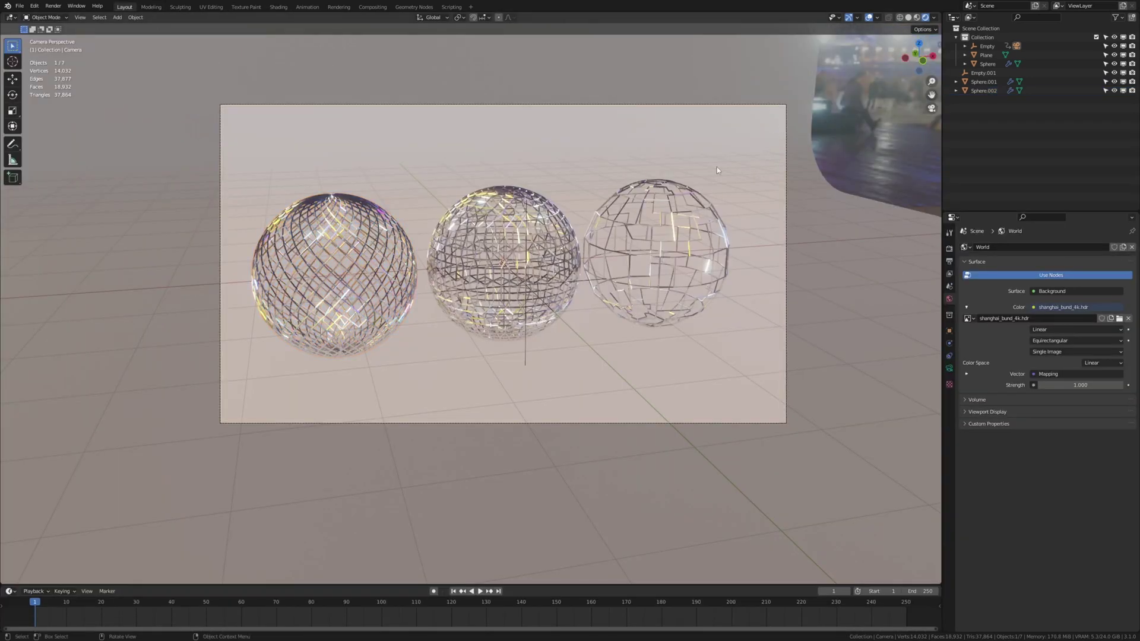
{"action": "scroll", "coordinate": [689, 192], "scroll_direction": "up", "scroll_amount": 3}
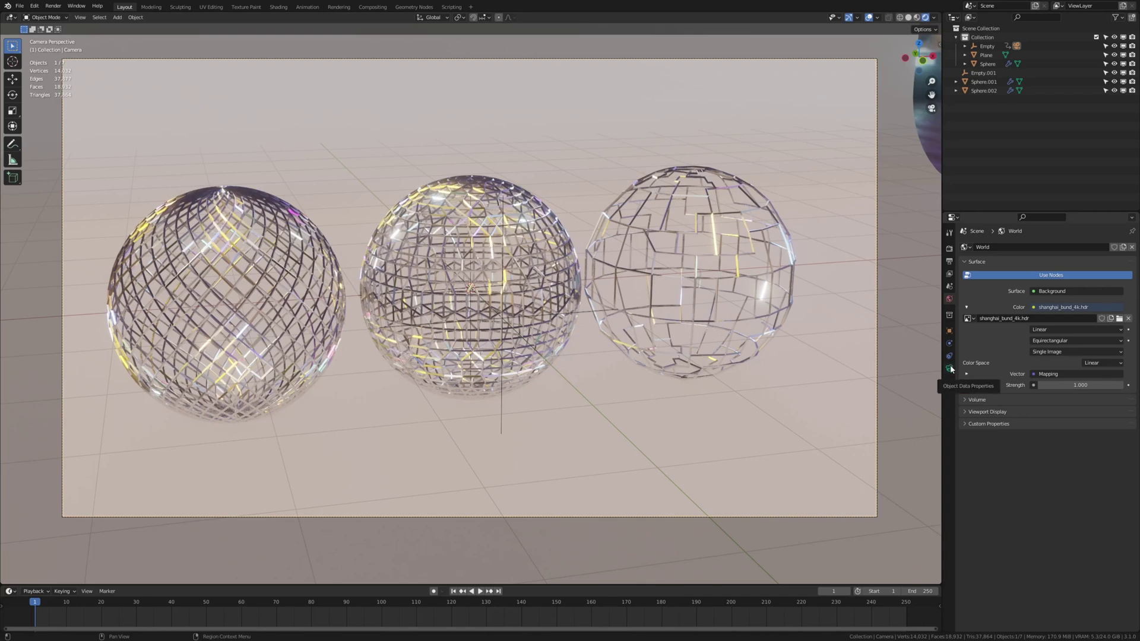
{"action": "left_click", "coordinate": [950, 366]}
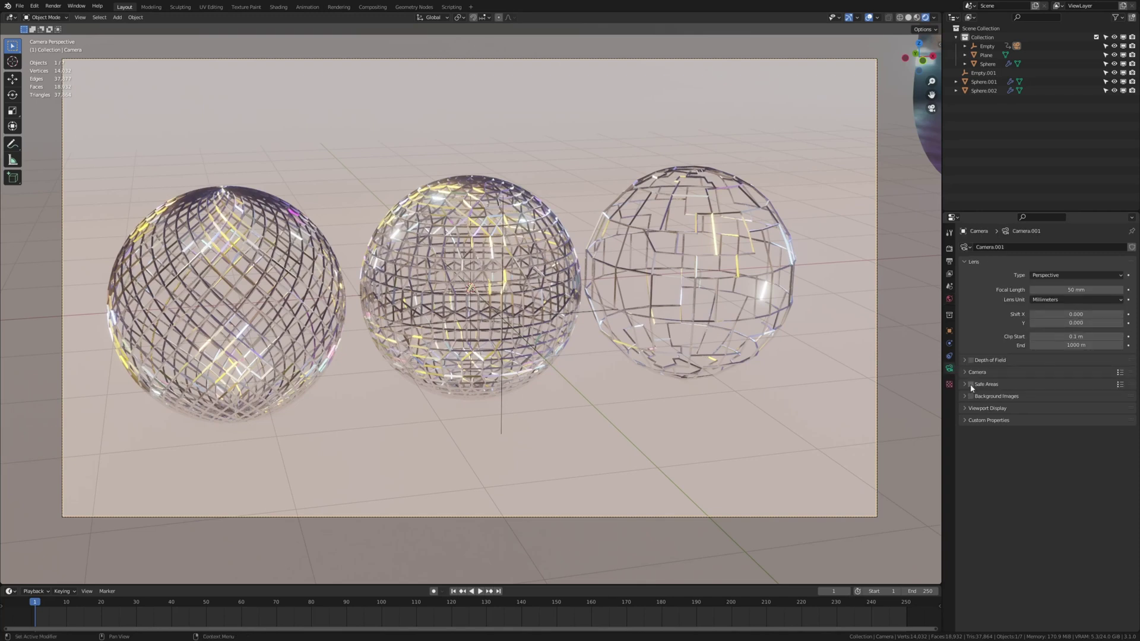
{"action": "left_click", "coordinate": [971, 360]}
{"action": "left_click", "coordinate": [965, 360]}
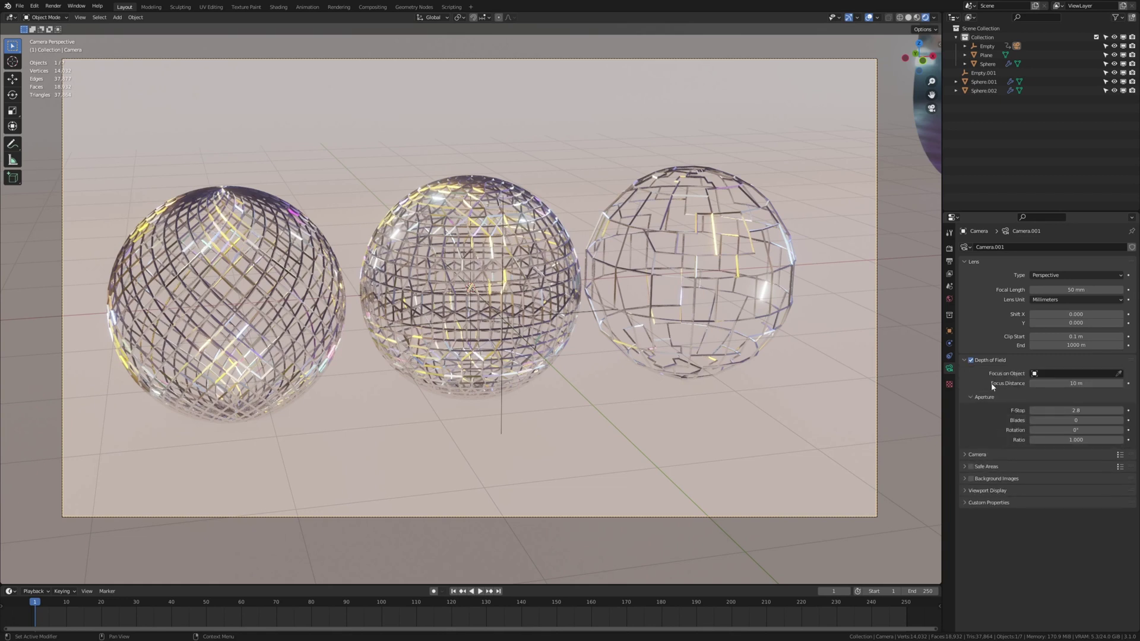
Set the focus object to Empty.001, F-Stop to 0.3, and aperture blades to 16.
{"action": "left_click", "coordinate": [1072, 374]}
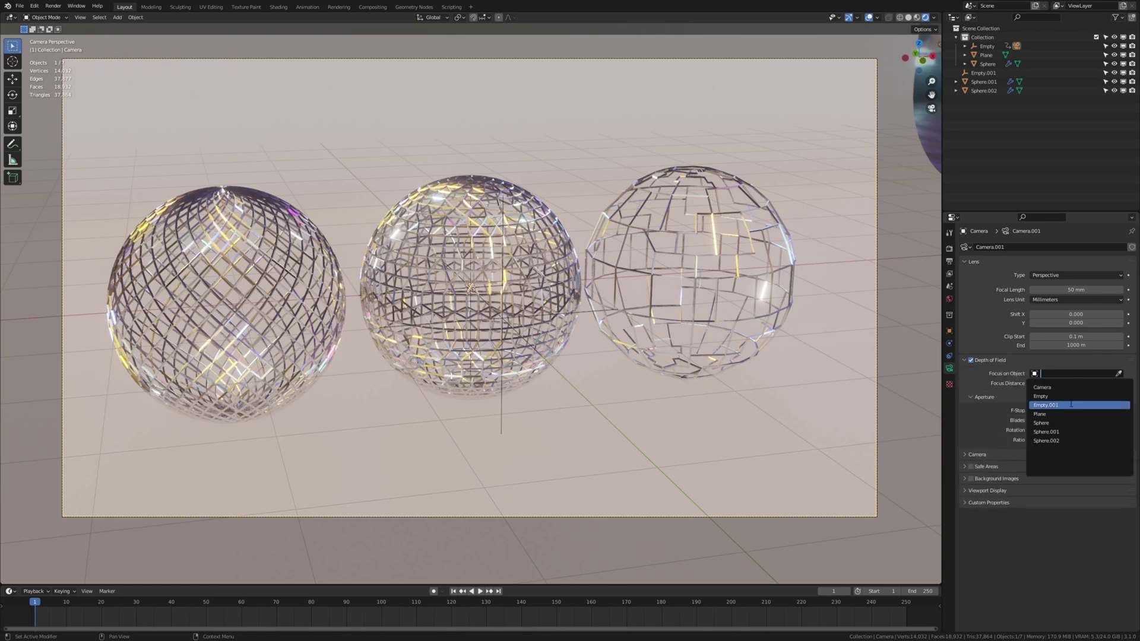
{"action": "left_click", "coordinate": [1043, 405]}
{"action": "left_click", "coordinate": [1079, 410]}
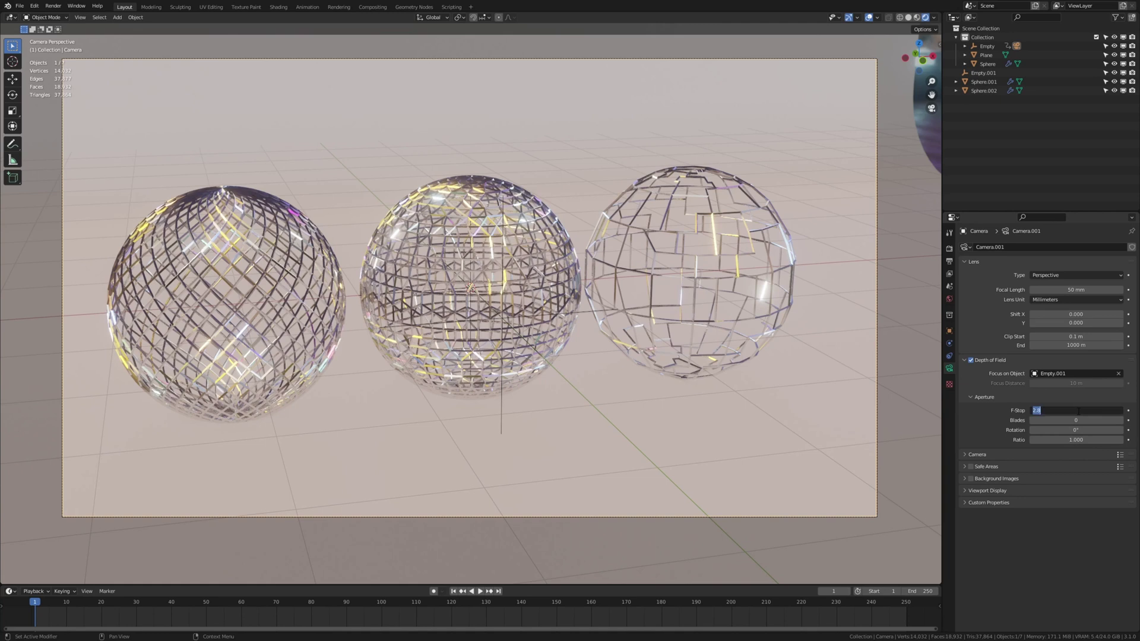
{"action": "type", "text": "0.3"}
{"action": "key", "text": "Return"}
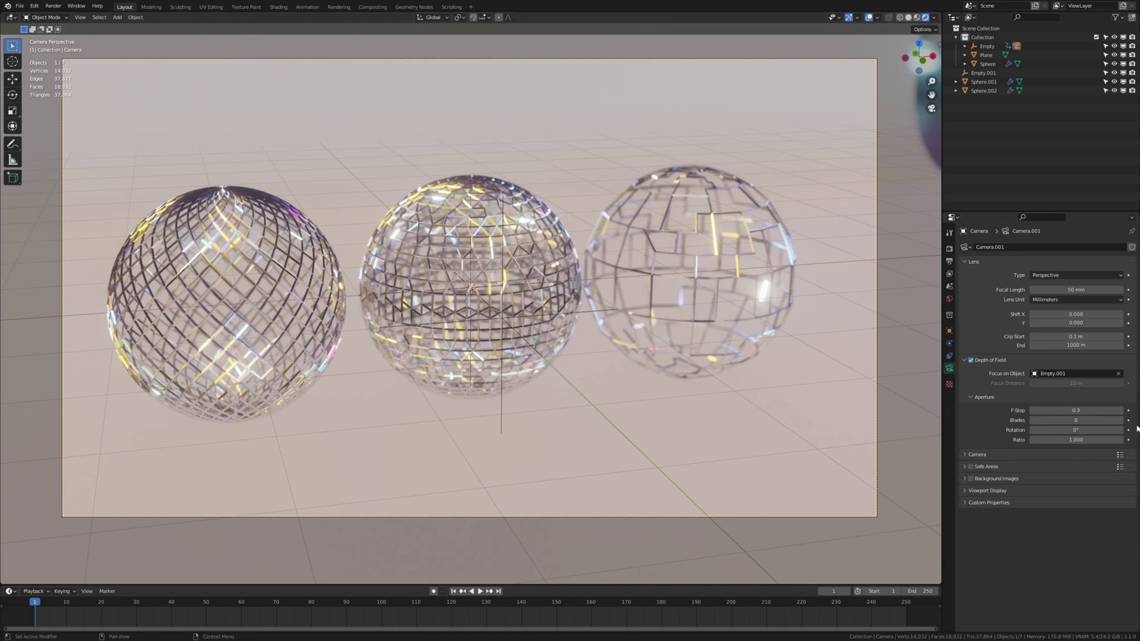
{"action": "left_click_drag", "start_coordinate": [1080, 420], "coordinate": [1110, 420]}
Change the Output Properties frame rate from 60 to 30 fps.
{"action": "left_click", "coordinate": [950, 261]}
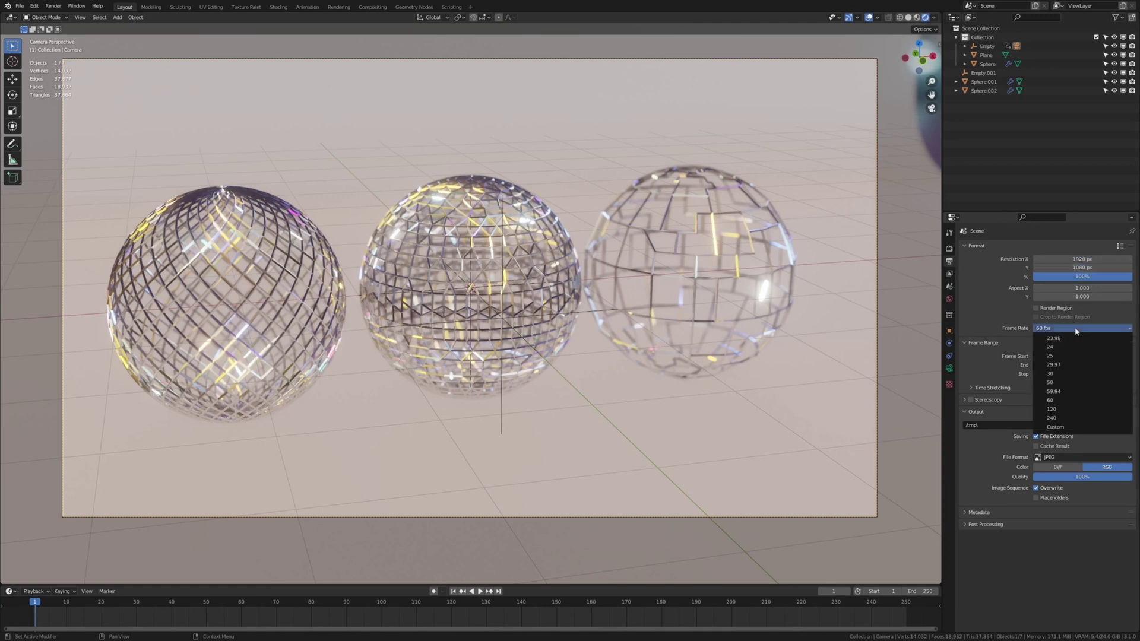
{"action": "left_click", "coordinate": [1073, 374]}
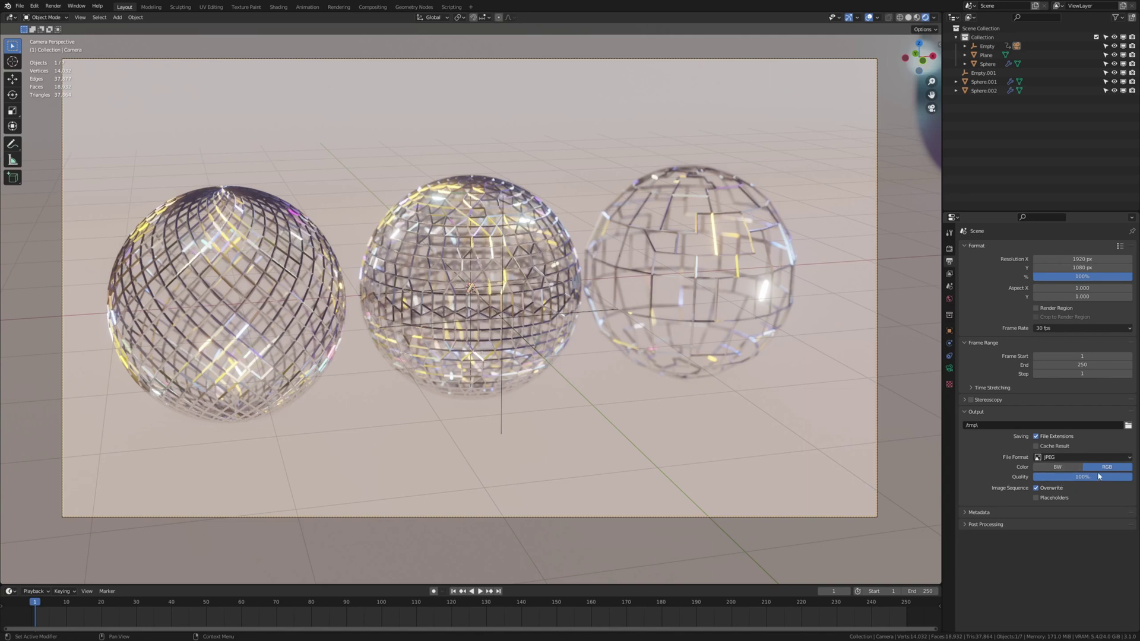
Set the render output to the Abstract_Spheres folder with file prefix Abstract_Spheres_.
{"action": "left_click", "coordinate": [1128, 426]}
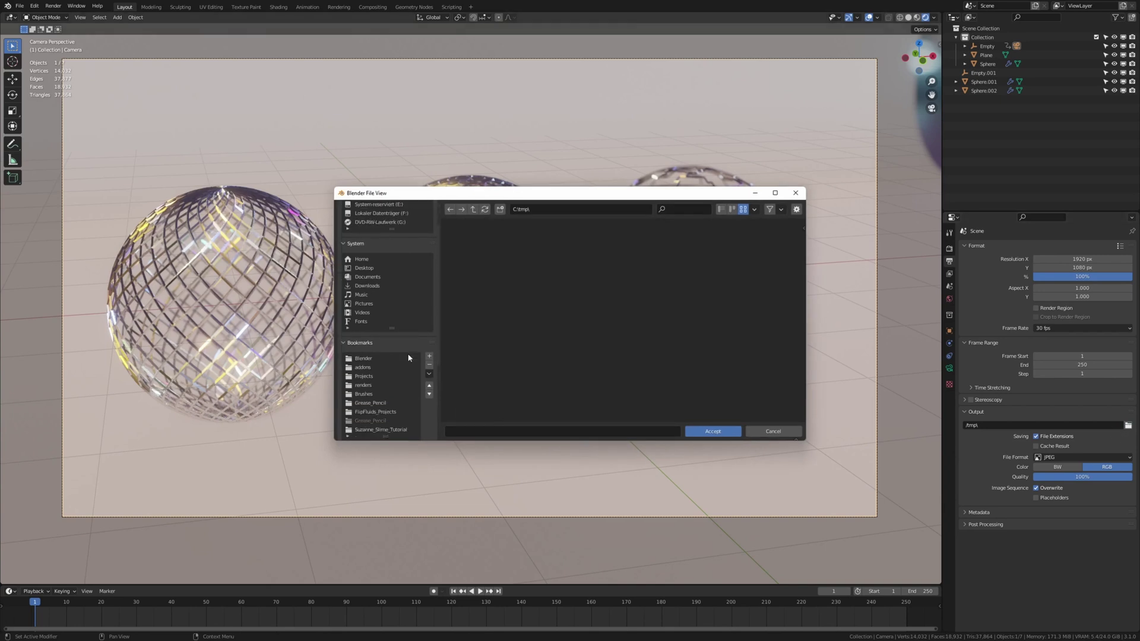
{"action": "scroll", "coordinate": [407, 354], "scroll_direction": "down", "scroll_amount": 3}
{"action": "left_click", "coordinate": [383, 407]}
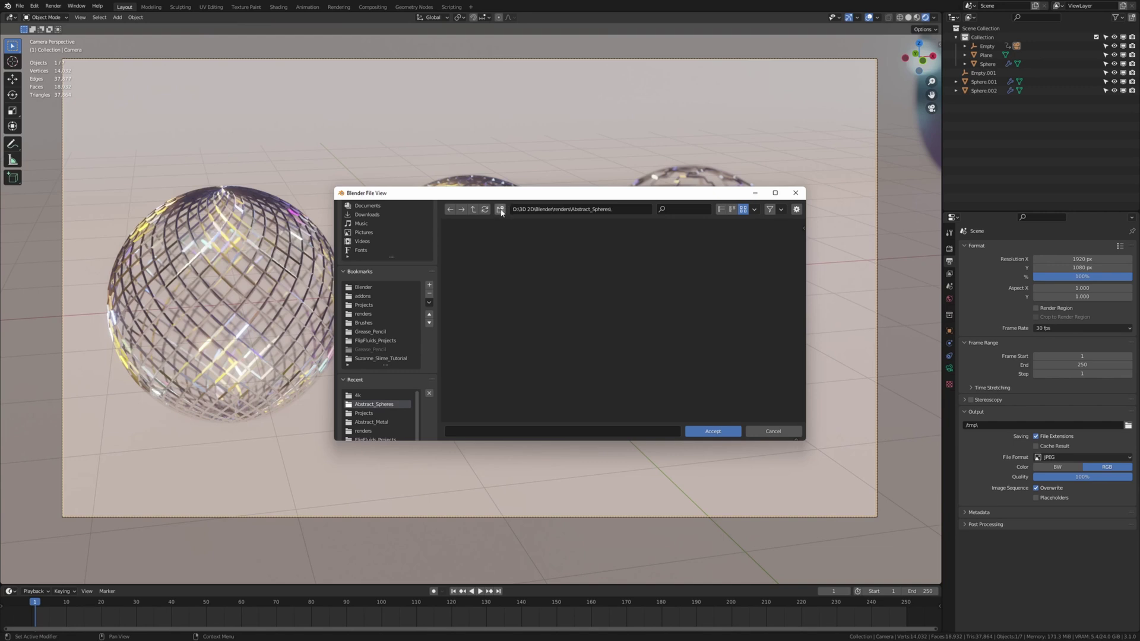
{"action": "left_click", "coordinate": [528, 430]}
{"action": "type", "text": "Abstract_Spheres_"}
{"action": "left_click", "coordinate": [713, 431]}
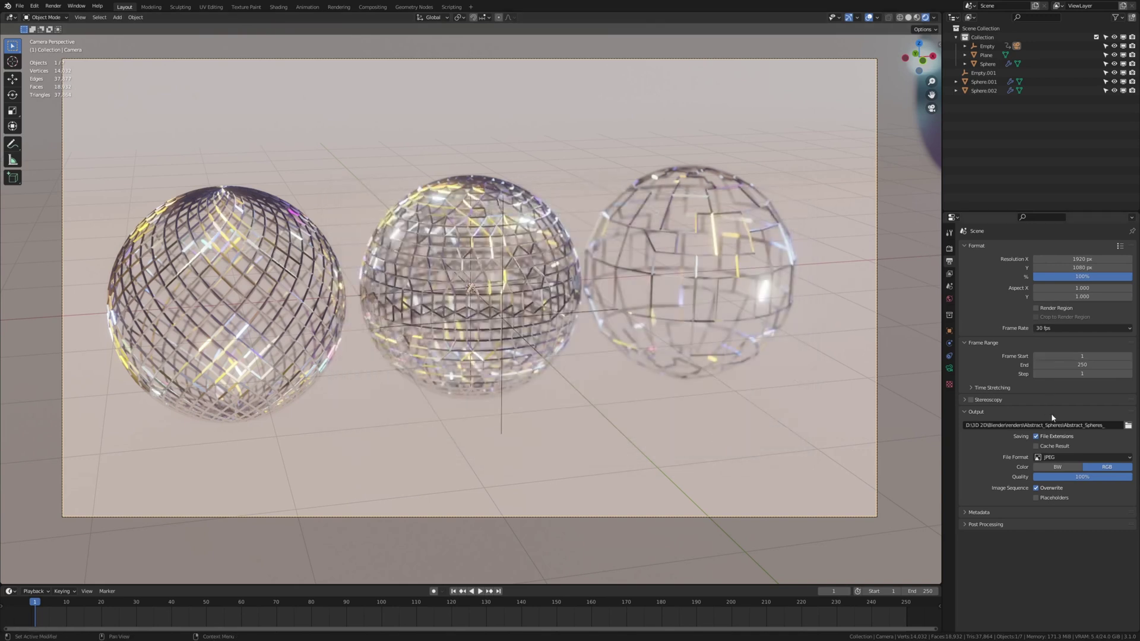
{"action": "left_click", "coordinate": [1064, 455]}
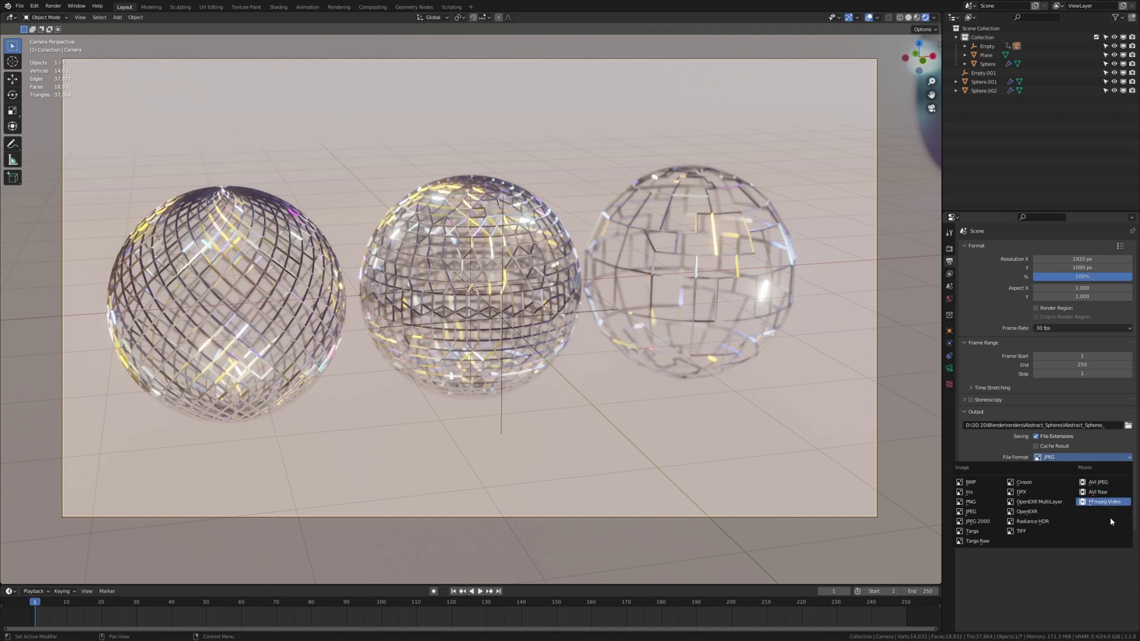
{"action": "left_click", "coordinate": [1082, 559]}
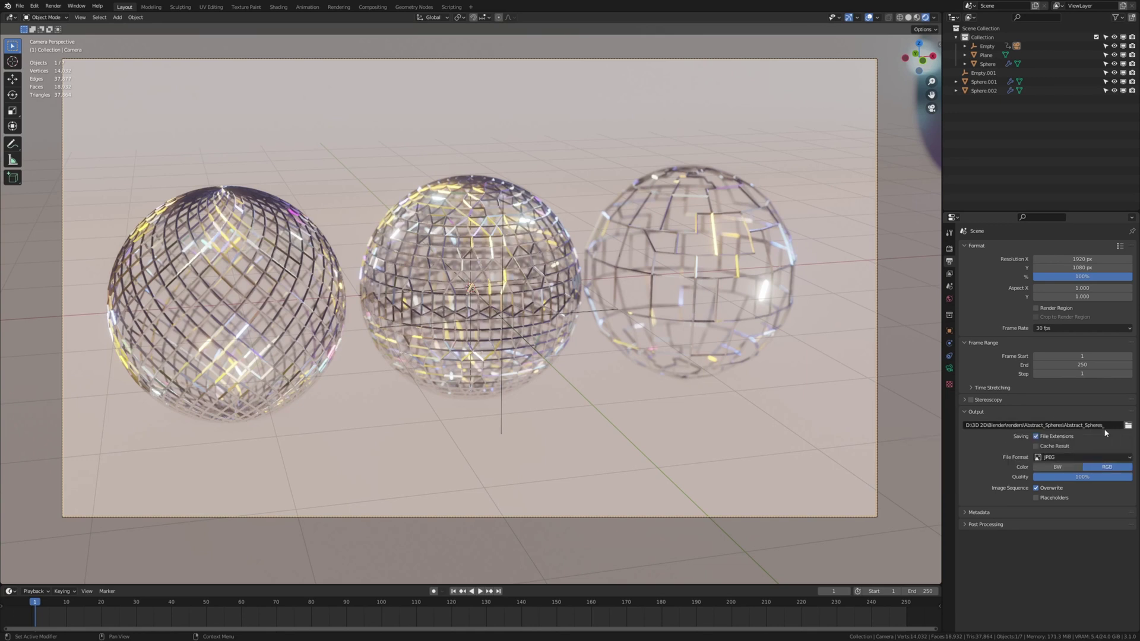
{"action": "left_click", "coordinate": [470, 7]}
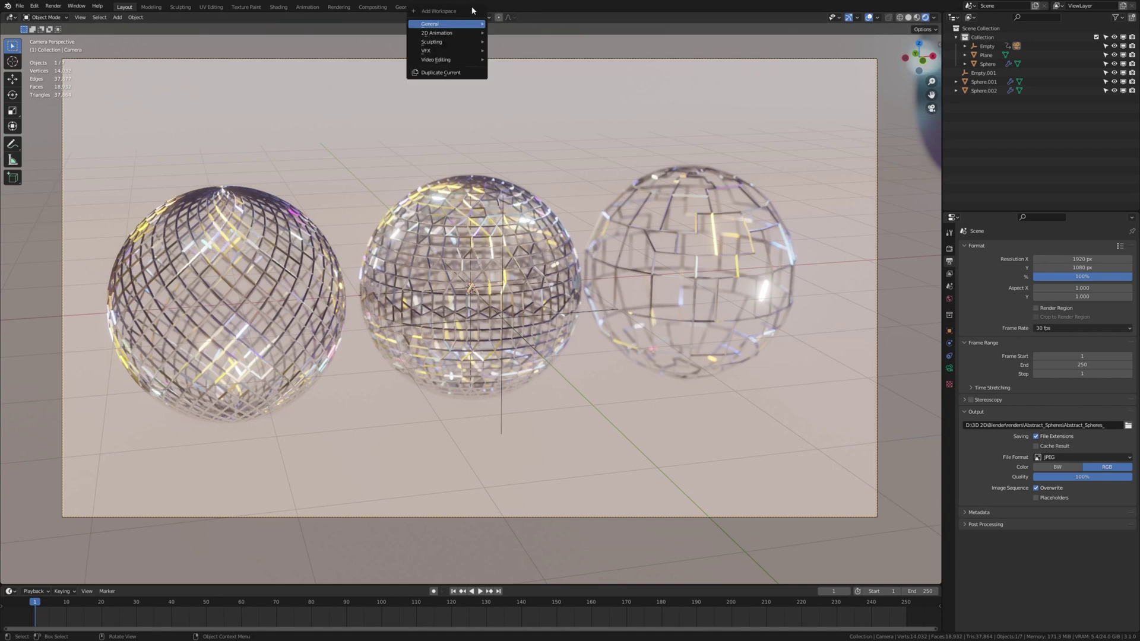
{"action": "mouse_move", "coordinate": [468, 62]}
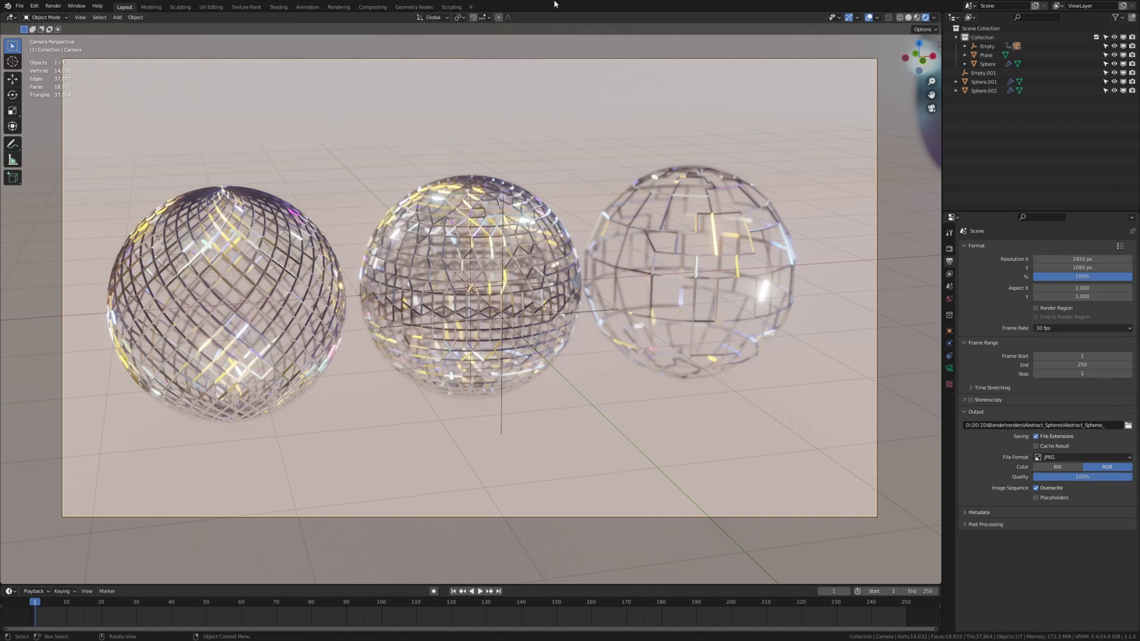
Save the project as Abstract_Metal.blend in the Projects folder.
{"action": "key", "text": "ctrl+s"}
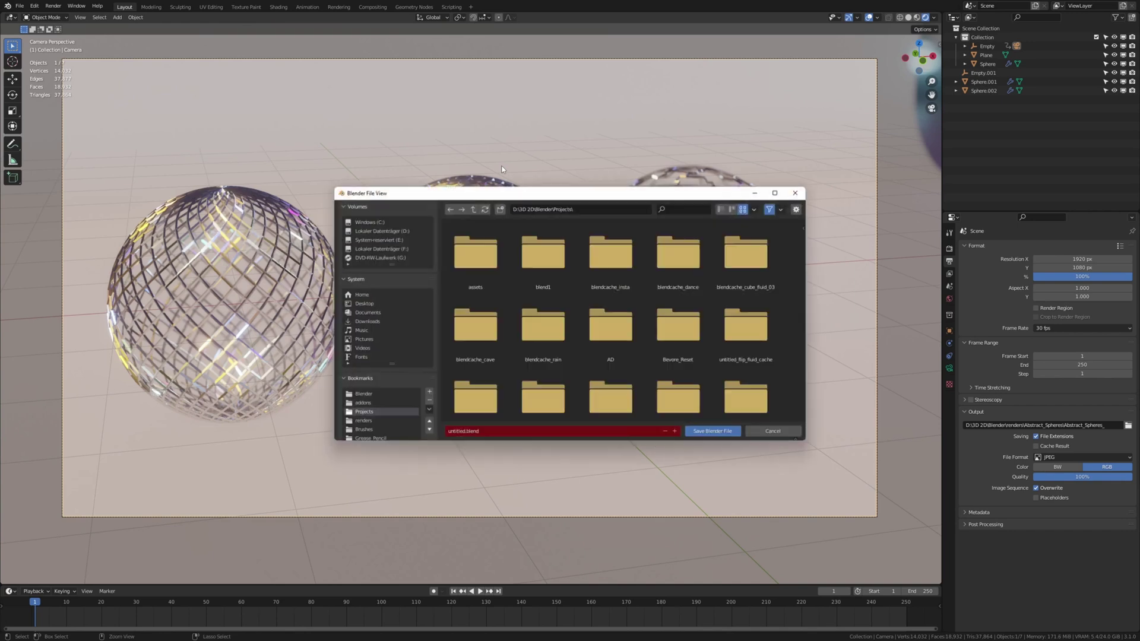
{"action": "left_click", "coordinate": [484, 432]}
{"action": "type", "text": "A"}
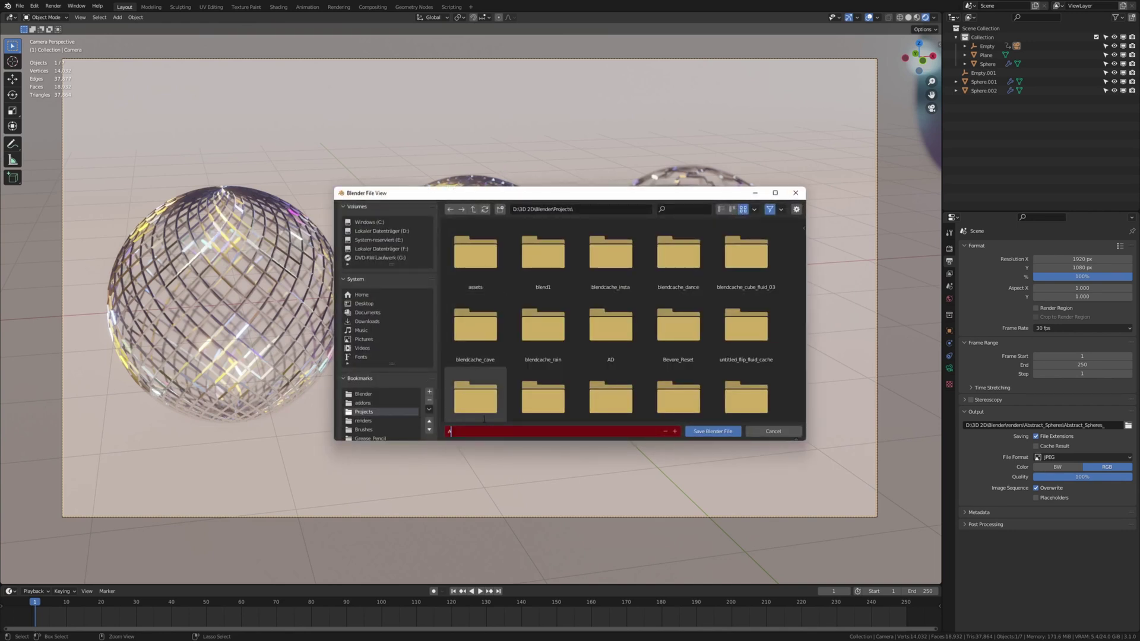
{"action": "type", "text": "bstract_Metal"}
{"action": "key", "text": "Return"}
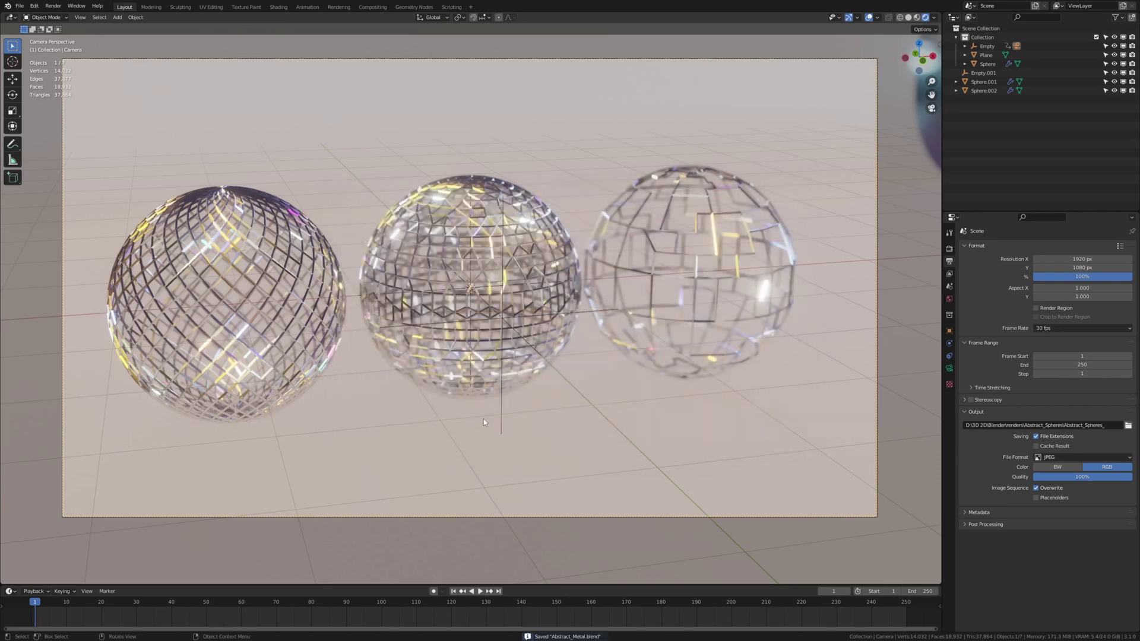
Render the sphere animation to JPEG frames, then cancel the render after a few frames.
{"action": "left_click", "coordinate": [47, 7]}
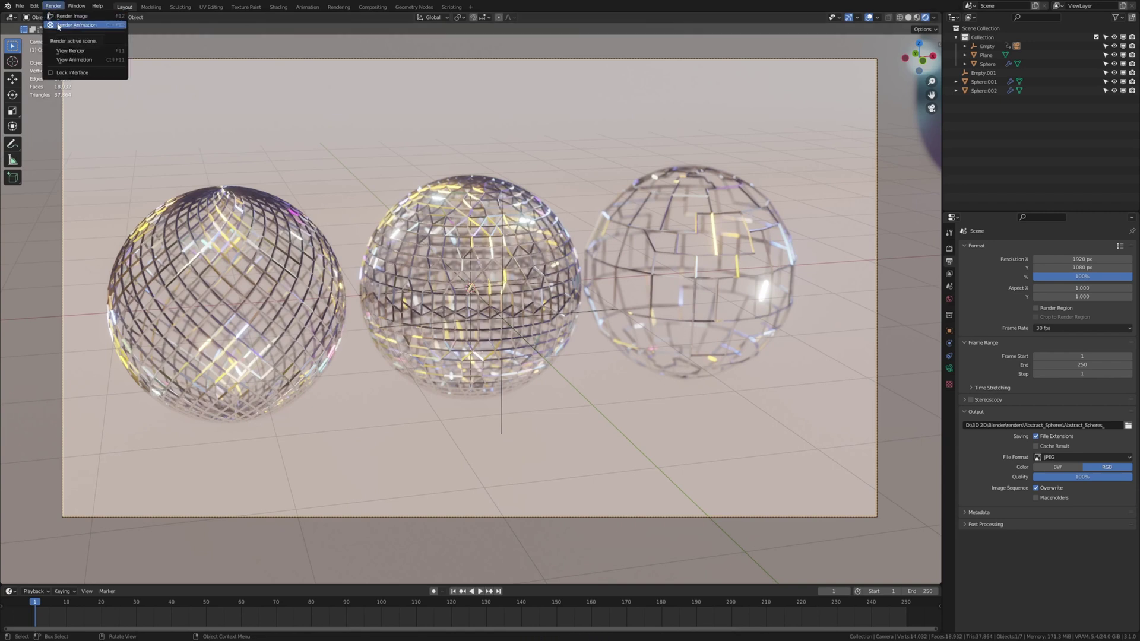
{"action": "left_click", "coordinate": [96, 28]}
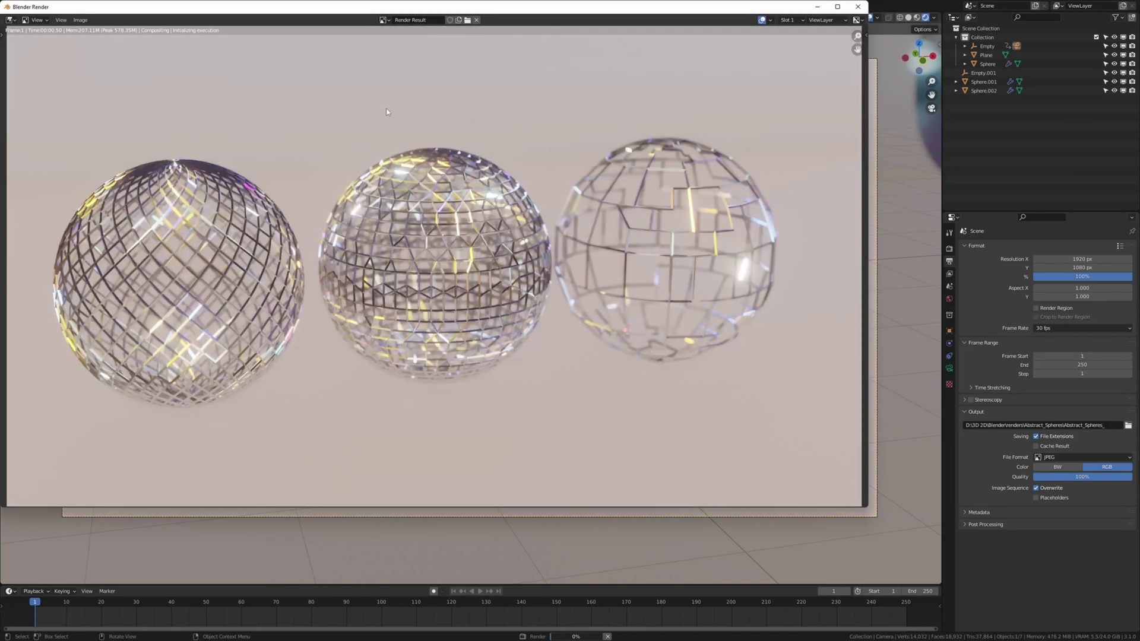
{"action": "left_click_drag", "start_coordinate": [435, 9], "coordinate": [505, 72]}
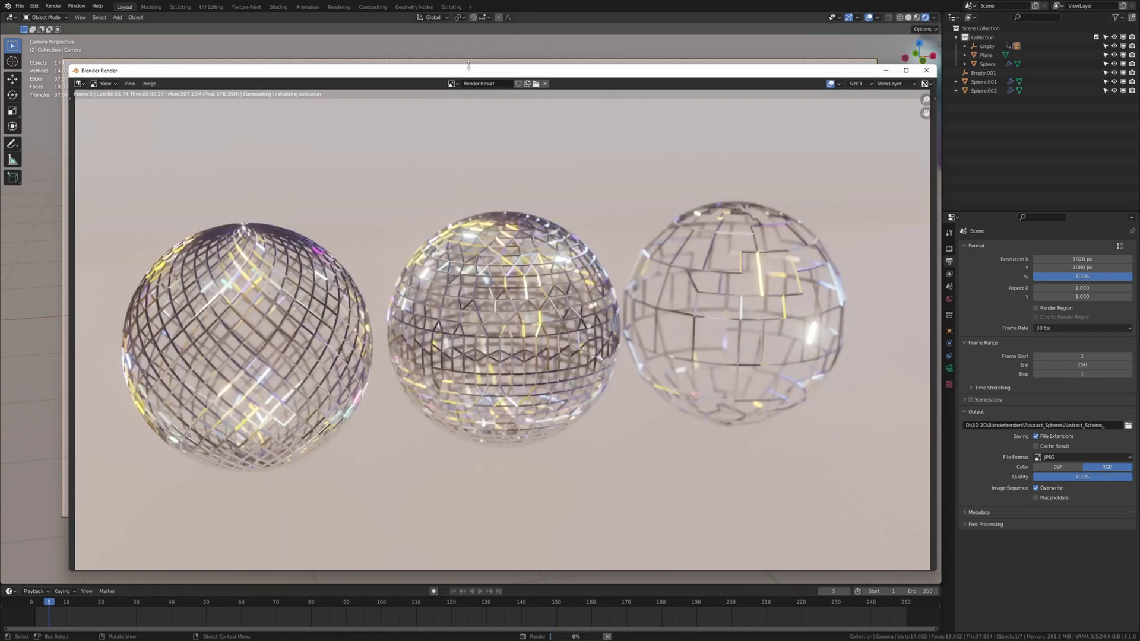
{"action": "key", "text": "Escape"}
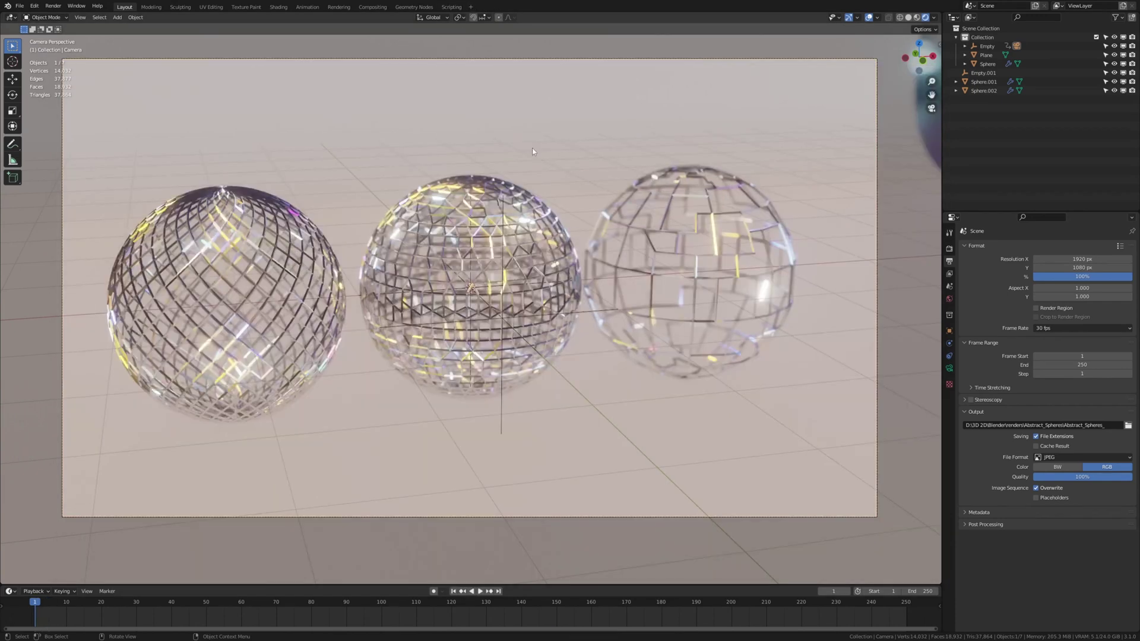
Add a Video Editing workspace and bring up the sequencer's Add strip menu.
{"action": "left_click", "coordinate": [470, 7]}
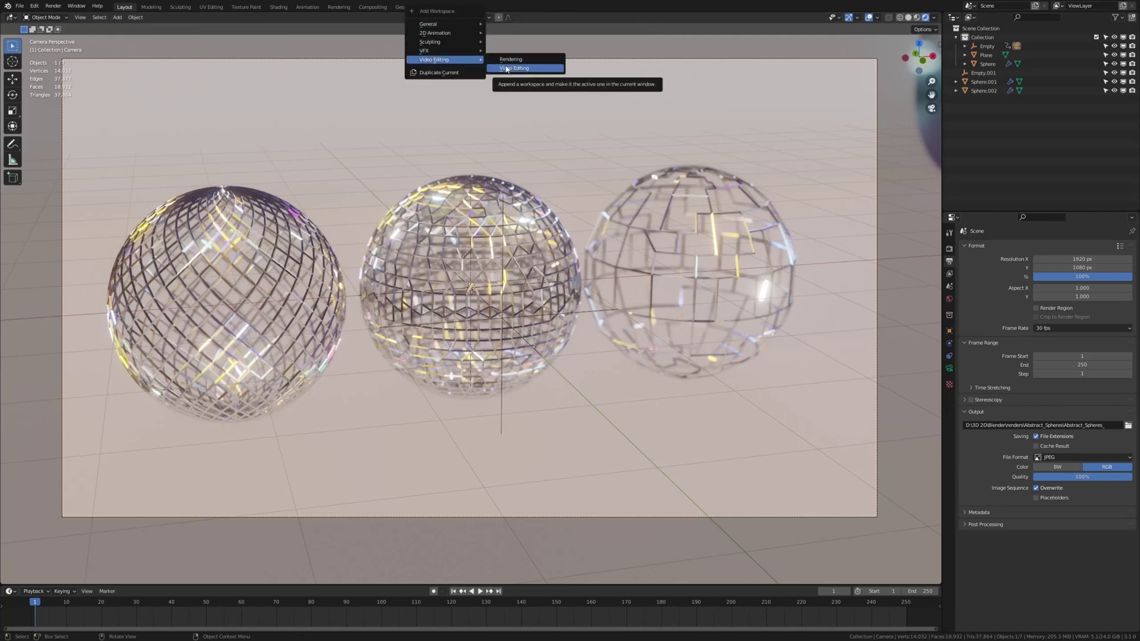
{"action": "left_click", "coordinate": [507, 69]}
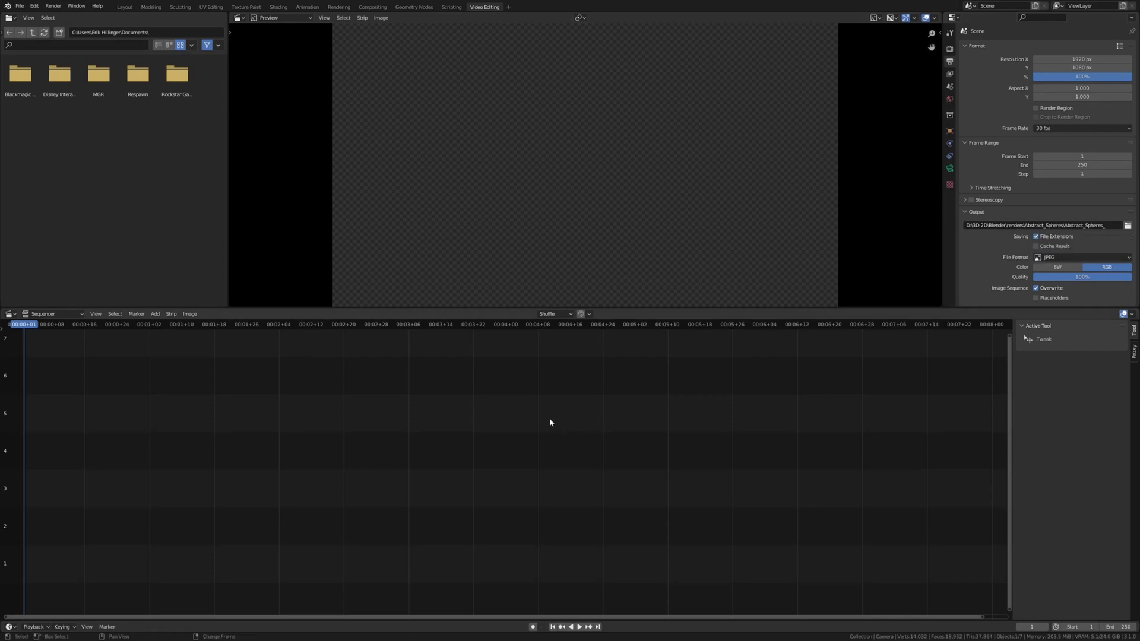
{"action": "key", "text": "shift+a"}
{"action": "key", "text": "Escape"}
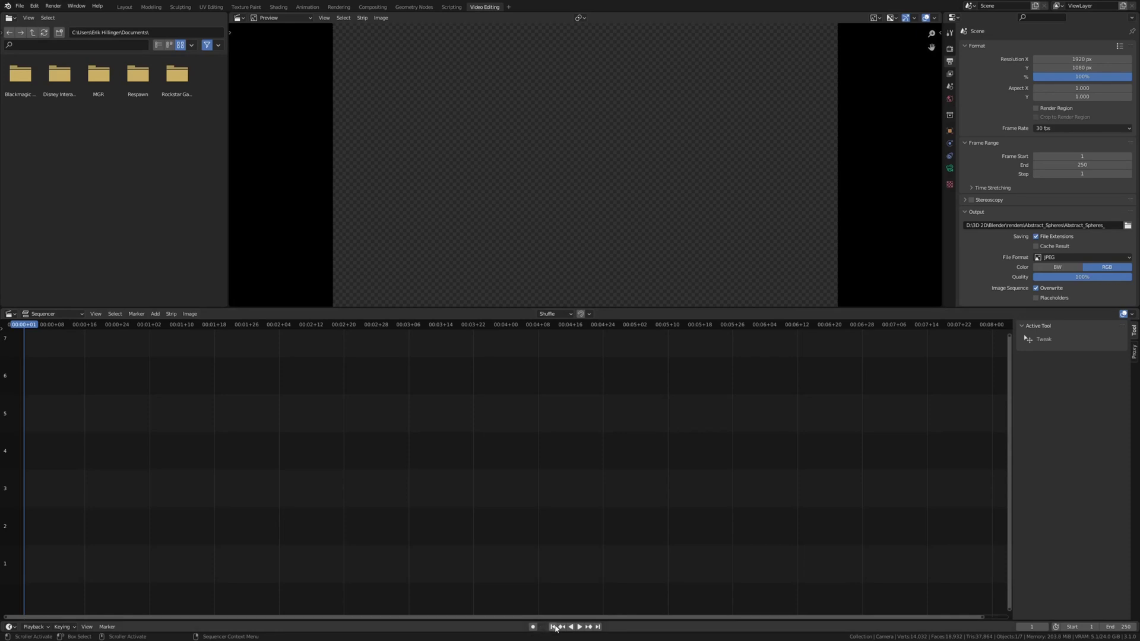
{"action": "key", "text": "shift+a"}
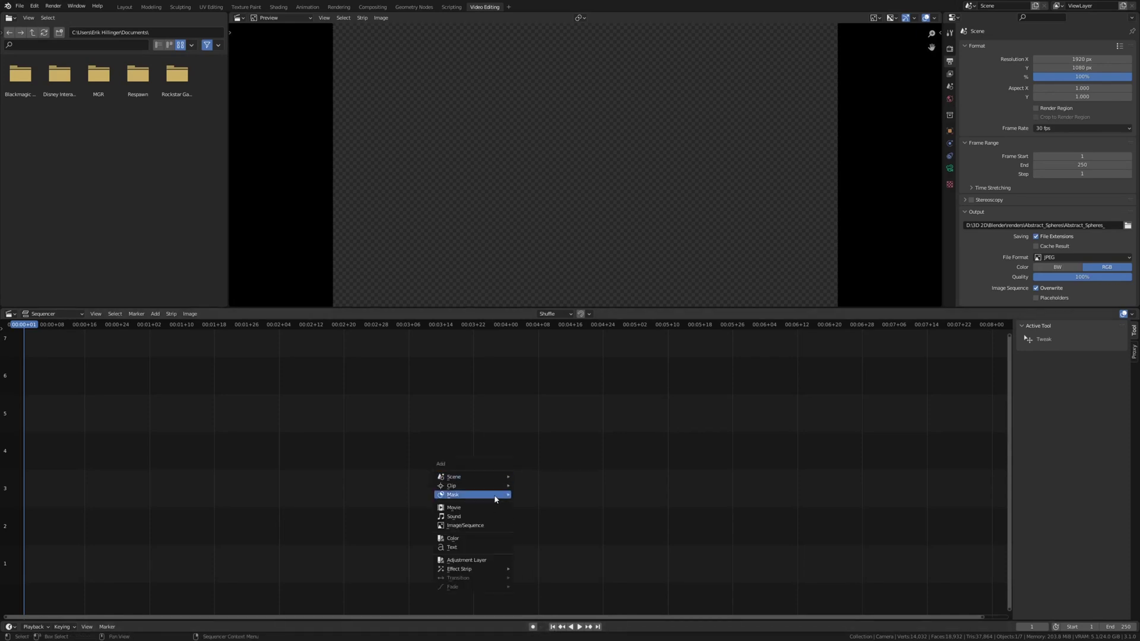
Add every JPG frame from renders\Abstract_Spheres as one image strip and play it back.
{"action": "left_click", "coordinate": [487, 525]}
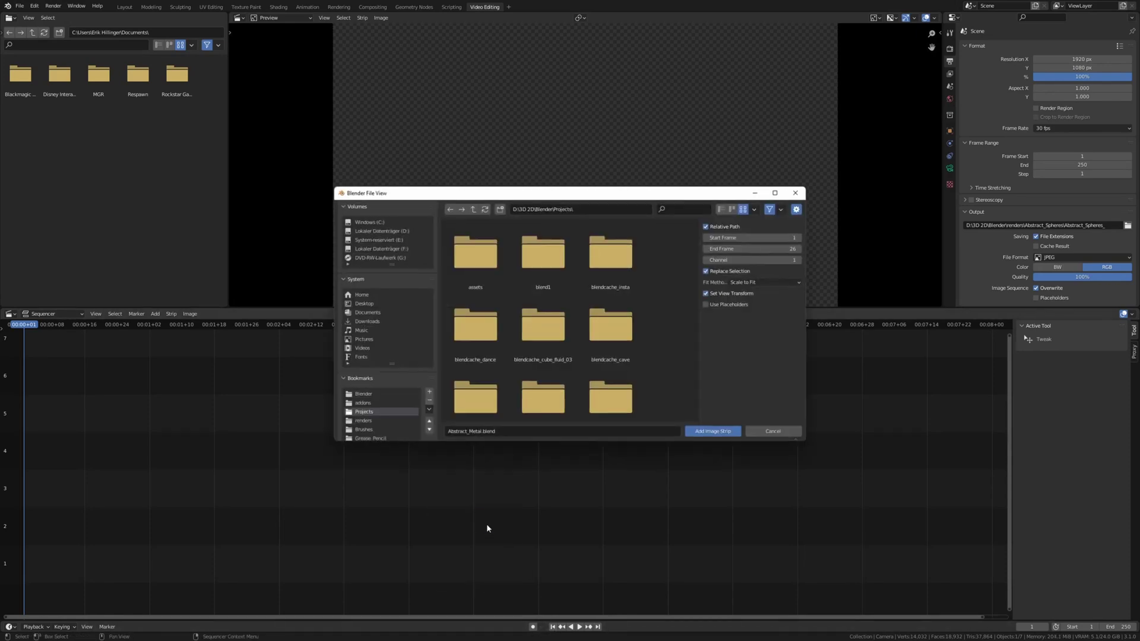
{"action": "left_click", "coordinate": [598, 213]}
{"action": "type", "text": "D:\\3D 2D\\Blender\\renders\\Abstract_Spheres\\Abstract_Spheres_"}
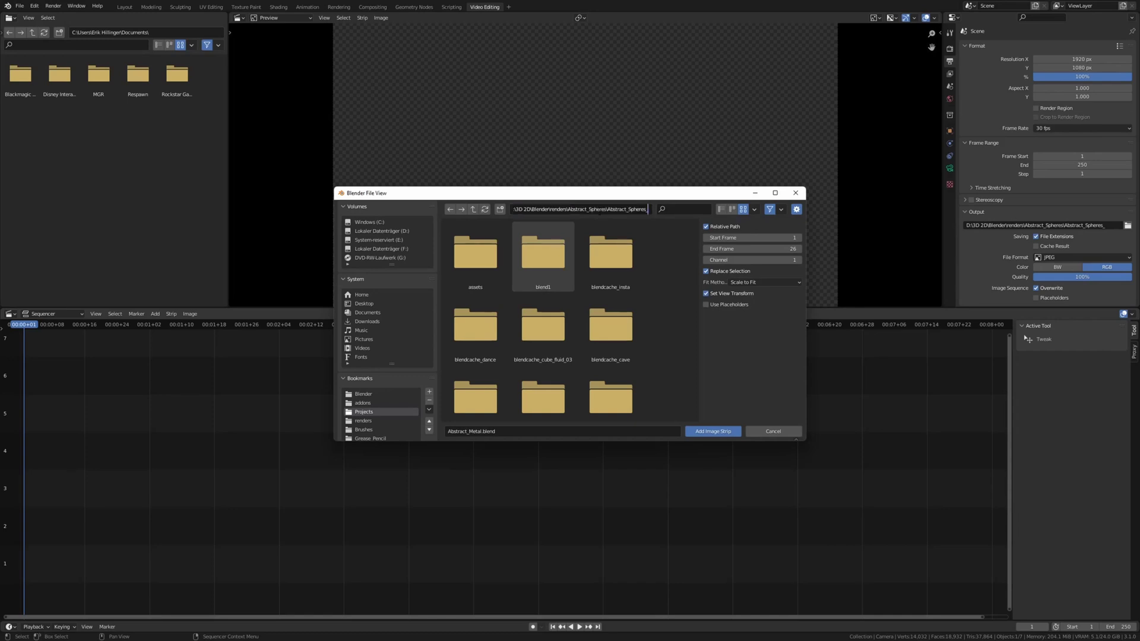
{"action": "key", "text": "ctrl+shift+Left"}
{"action": "key", "text": "BackSpace"}
{"action": "key", "text": "Return"}
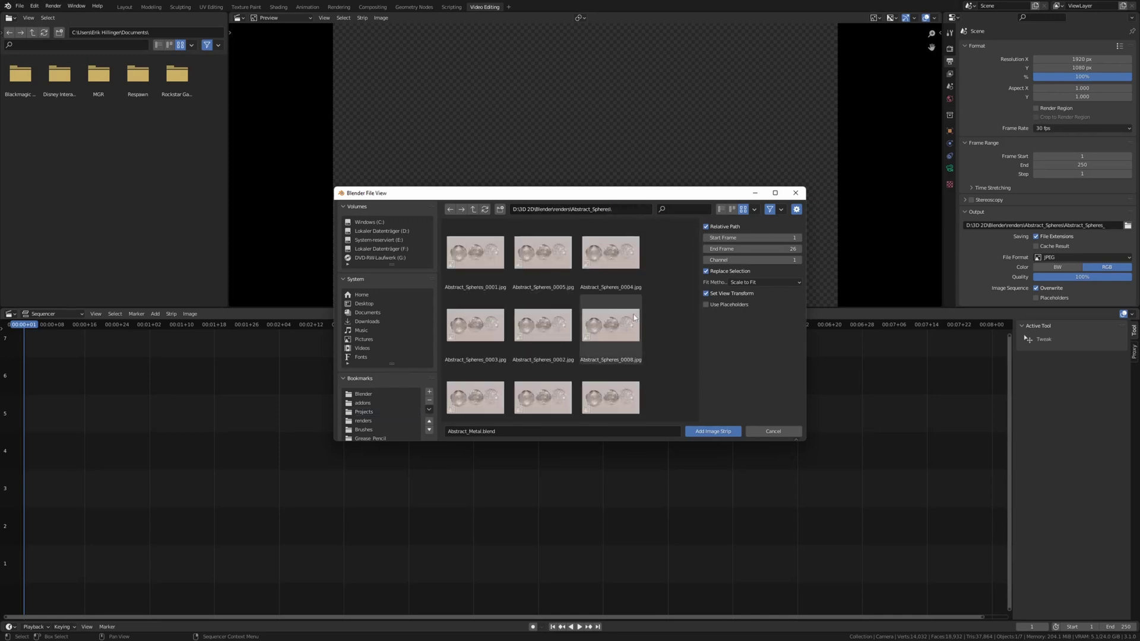
{"action": "key", "text": "a"}
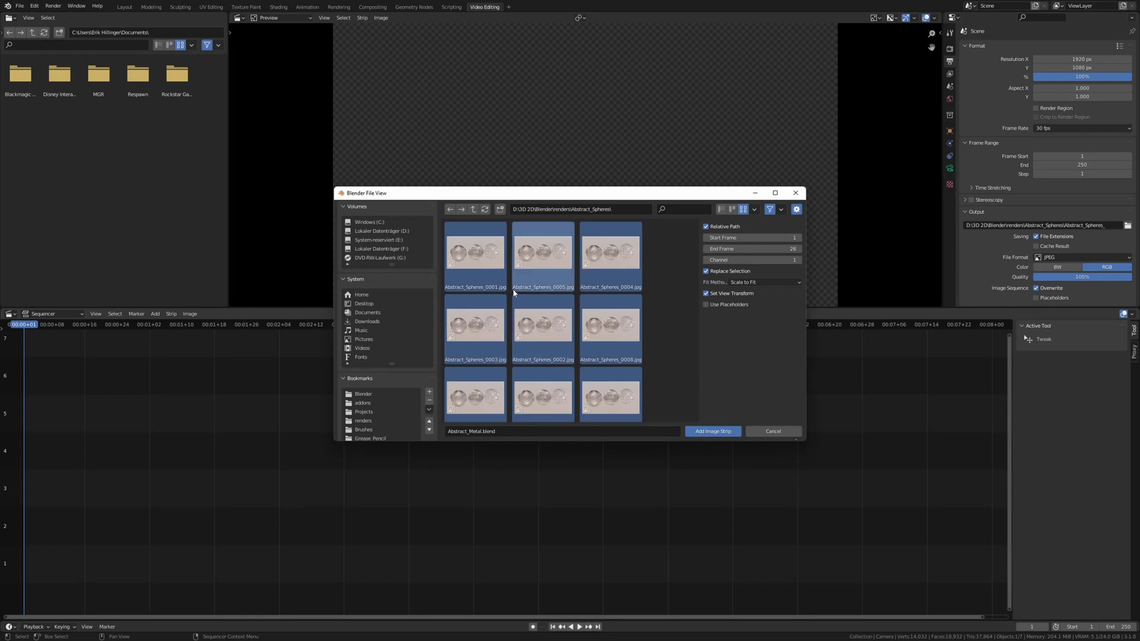
{"action": "key", "text": "Return"}
{"action": "key", "text": "space"}
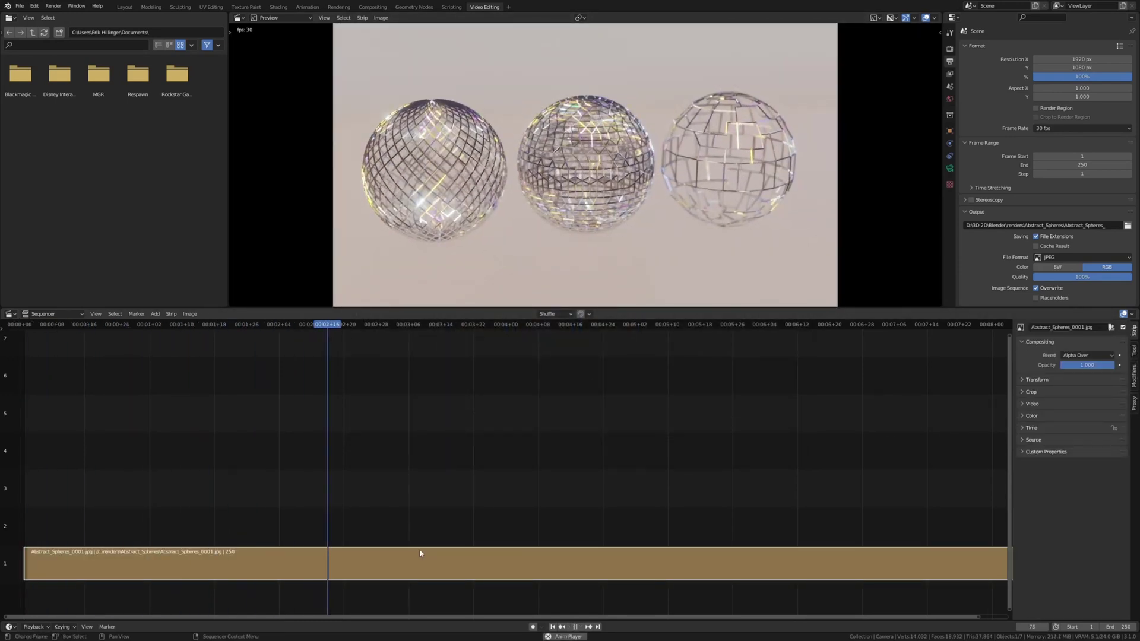
Stop playback and switch the output File Format to FFmpeg Video, showing its Encoding settings.
{"action": "key", "text": "space"}
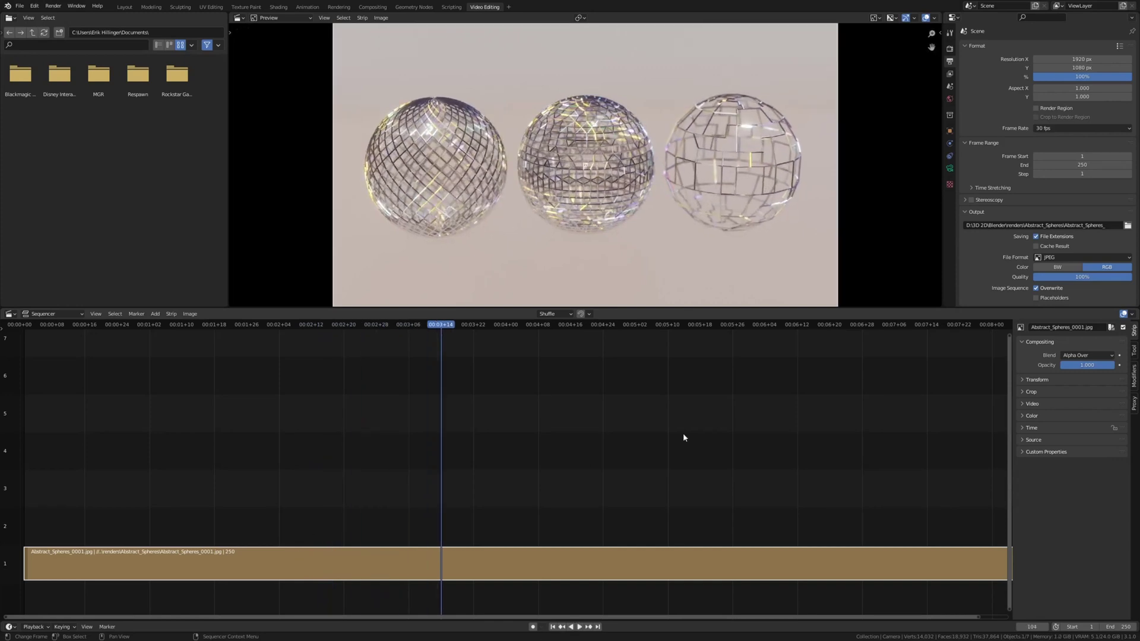
{"action": "left_click", "coordinate": [1078, 258]}
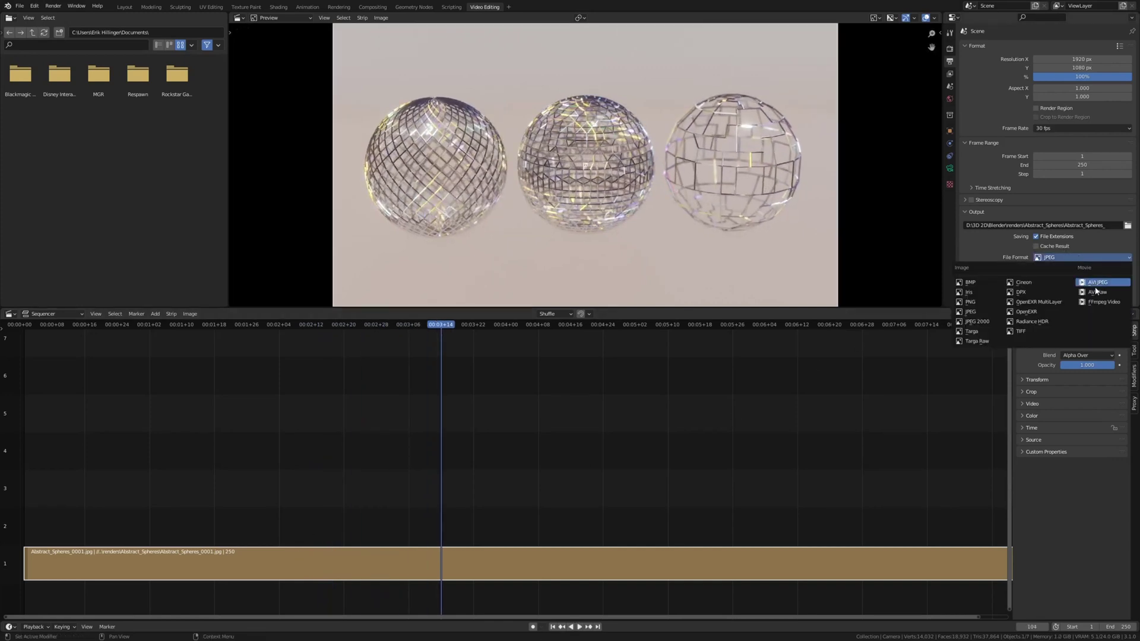
{"action": "left_click", "coordinate": [1102, 302]}
{"action": "left_click", "coordinate": [1087, 277]}
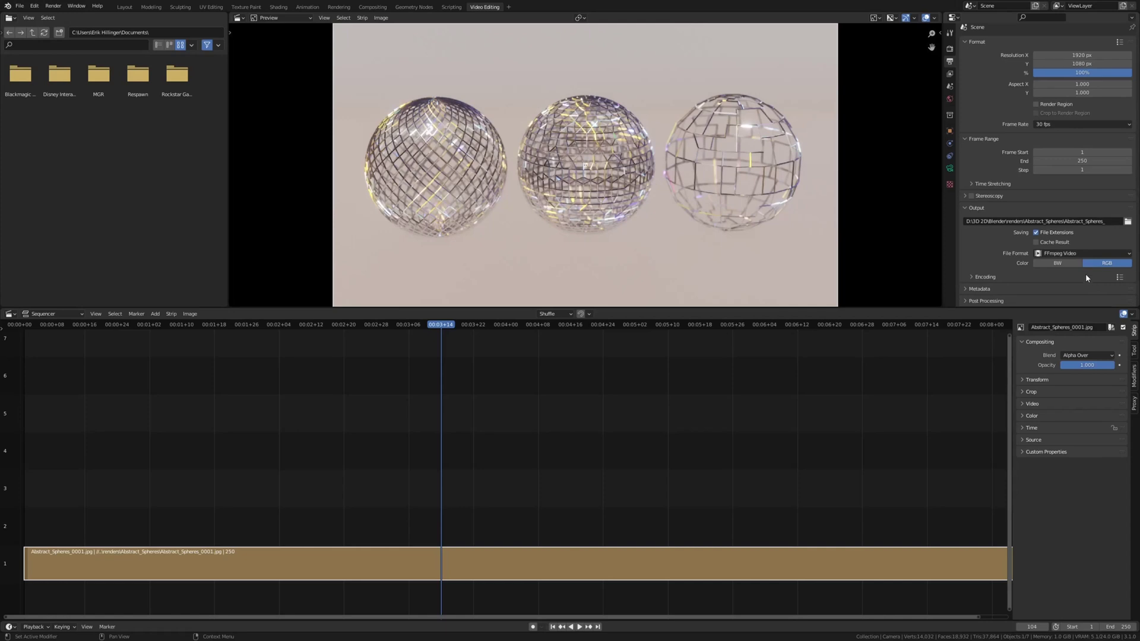
{"action": "scroll", "coordinate": [1076, 277], "scroll_direction": "down", "scroll_amount": 2}
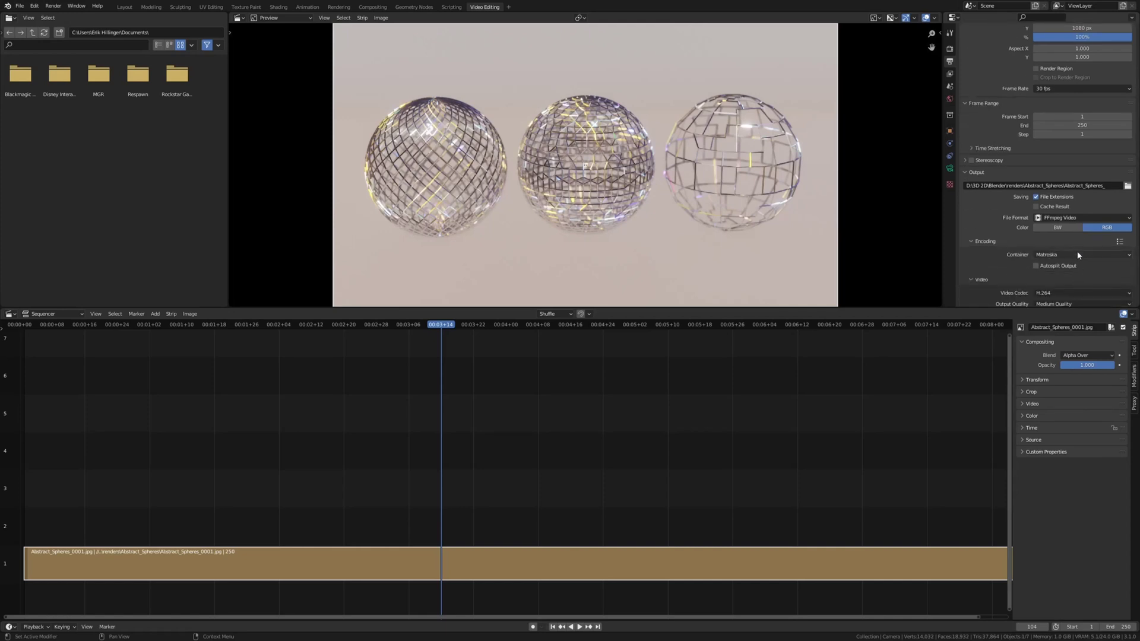
Set the Container to MPEG-4 and Output Quality to High Quality, then check the output path.
{"action": "left_click", "coordinate": [1080, 254]}
{"action": "left_click", "coordinate": [1075, 284]}
{"action": "scroll", "coordinate": [1075, 283], "scroll_direction": "down", "scroll_amount": 2}
{"action": "left_click", "coordinate": [1076, 252]}
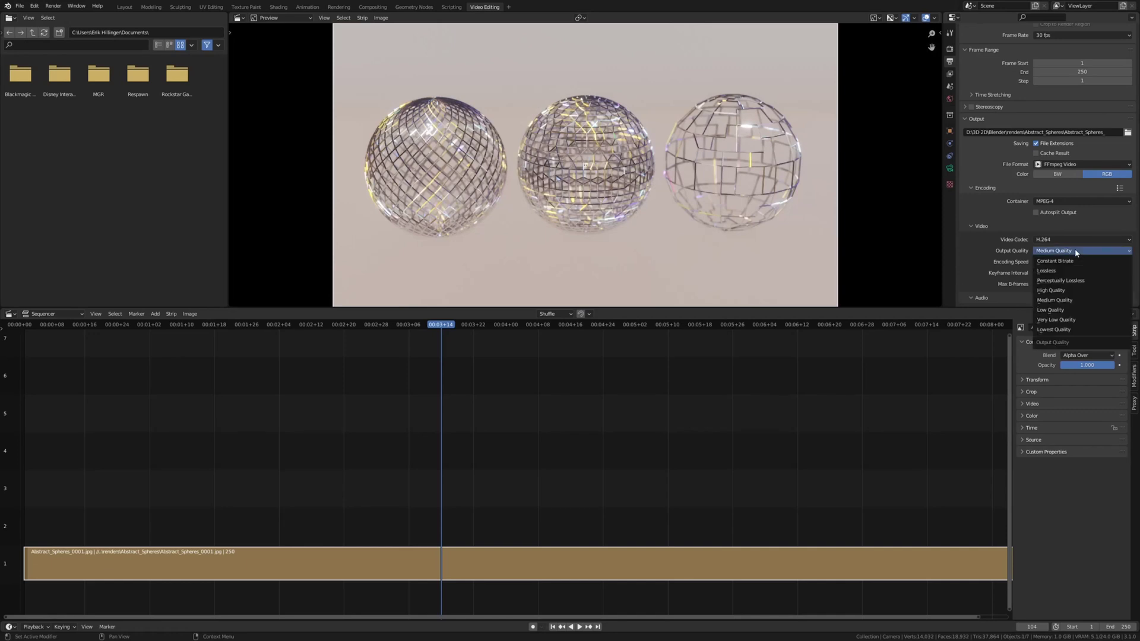
{"action": "left_click", "coordinate": [1073, 291]}
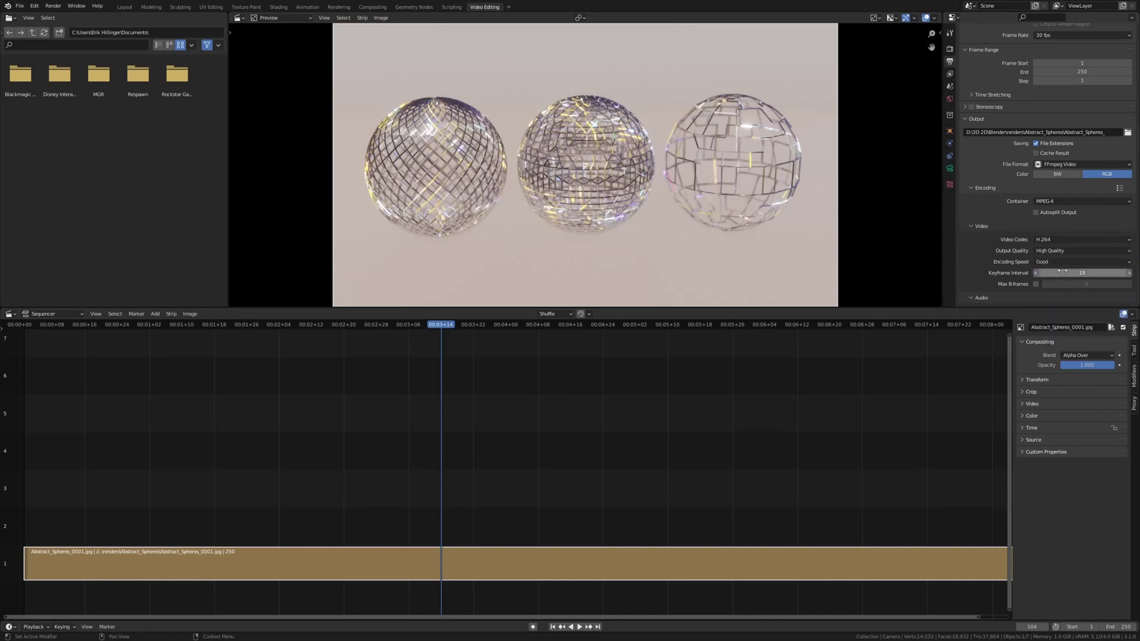
{"action": "scroll", "coordinate": [1061, 231], "scroll_direction": "down", "scroll_amount": 2}
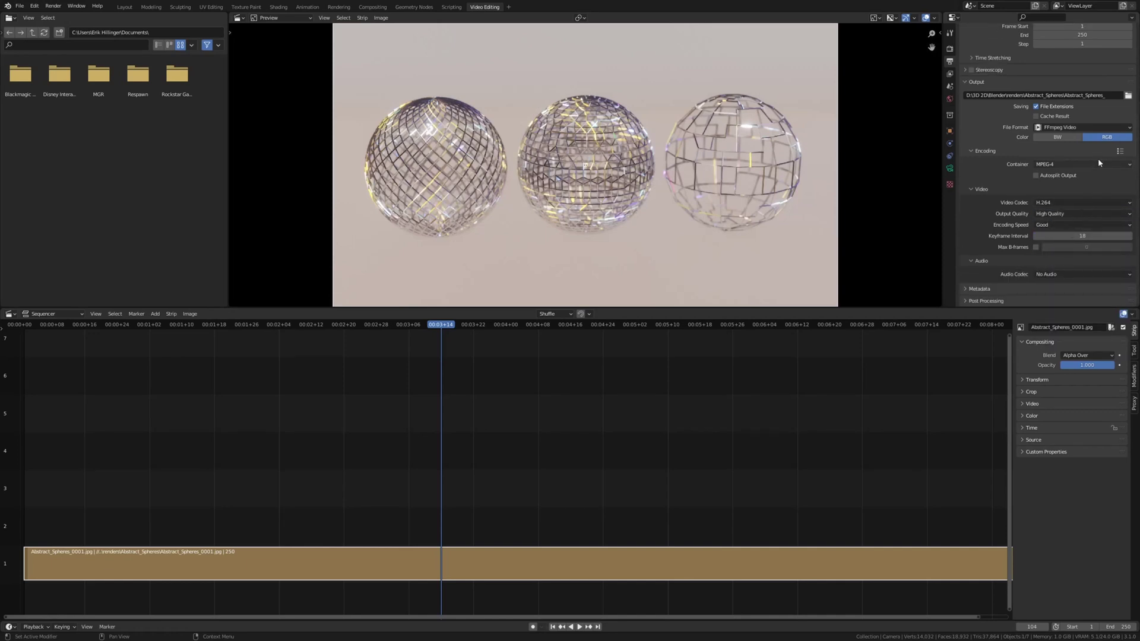
{"action": "left_click", "coordinate": [1107, 97]}
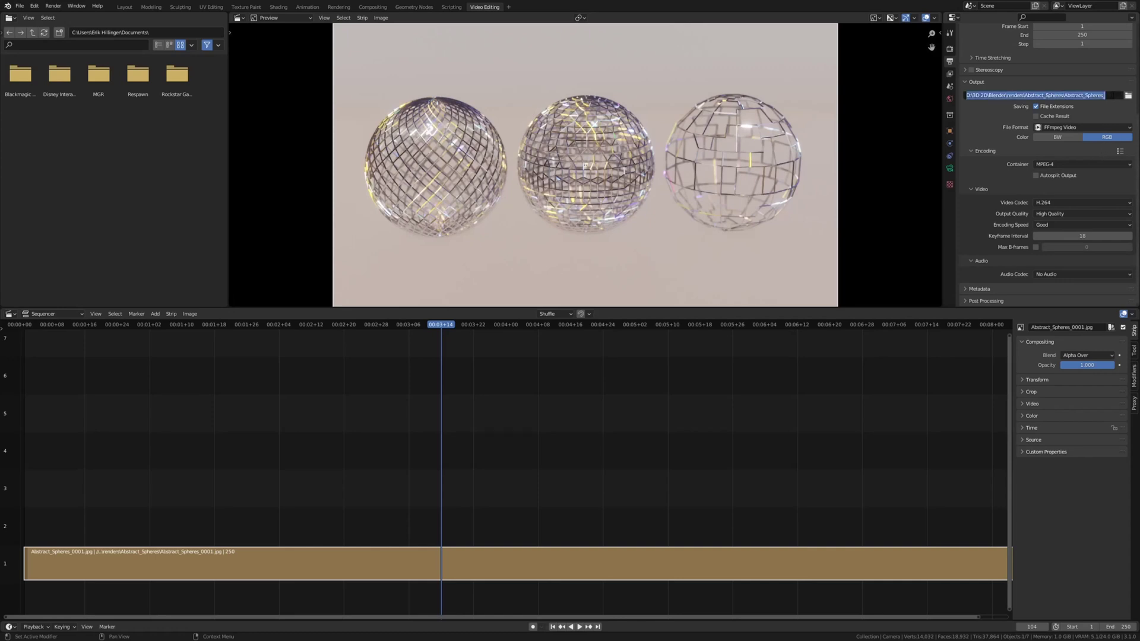
{"action": "key", "text": "End"}
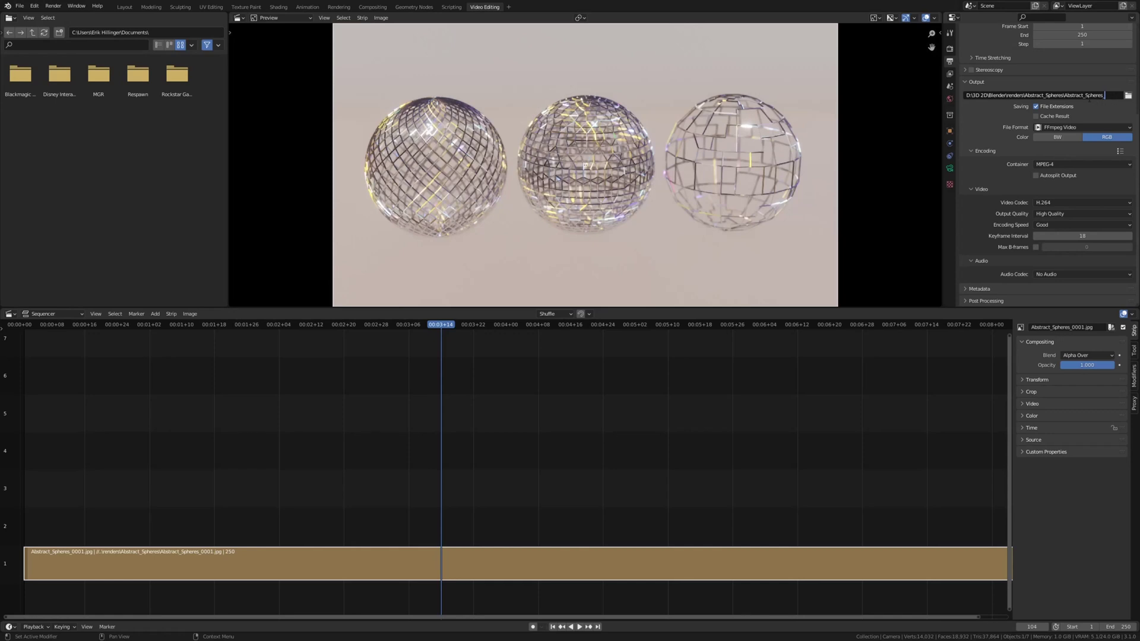
Render the image strip through all 250 frames as an H.264 MPEG-4 video.
{"action": "left_click", "coordinate": [54, 6]}
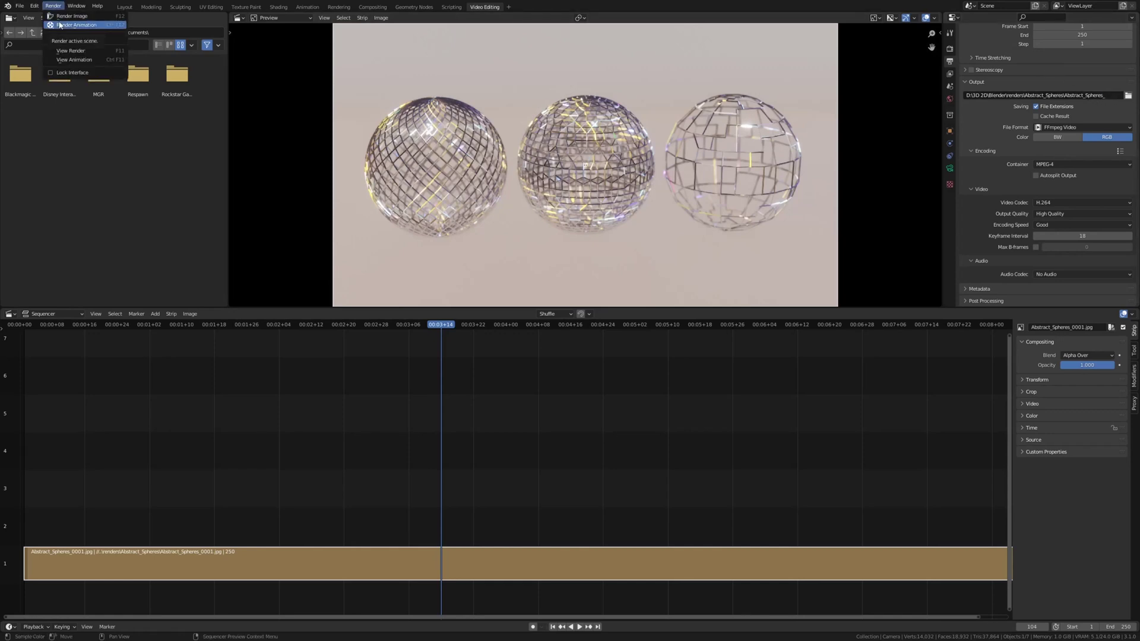
{"action": "left_click", "coordinate": [59, 25]}
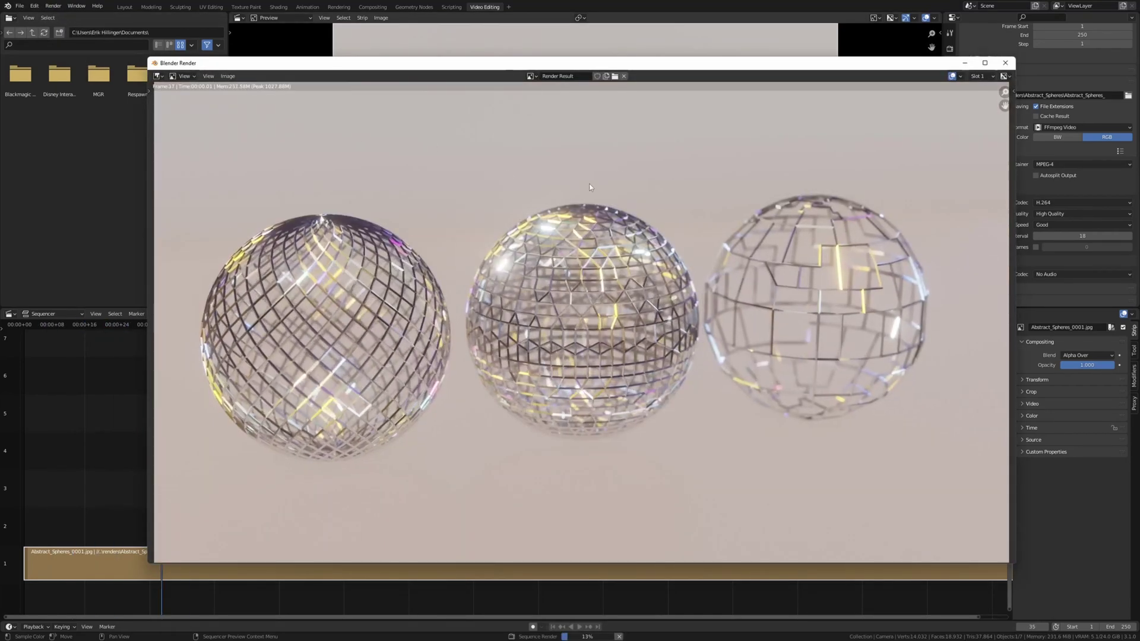